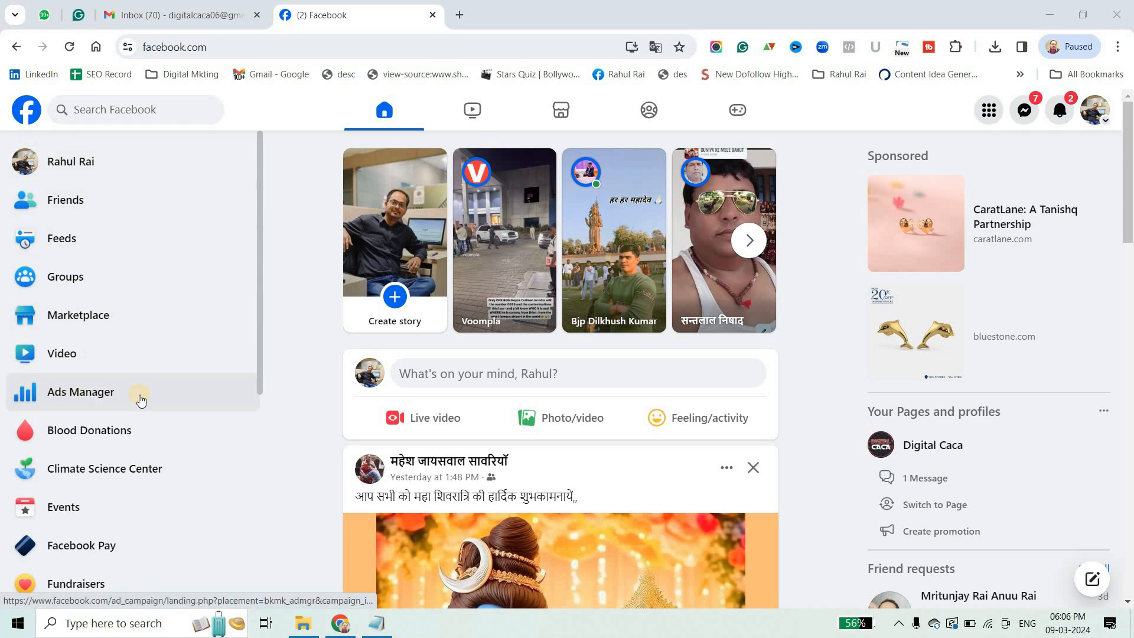
Step: Open Ads Manager from the Facebook home page
left_click(103, 393)
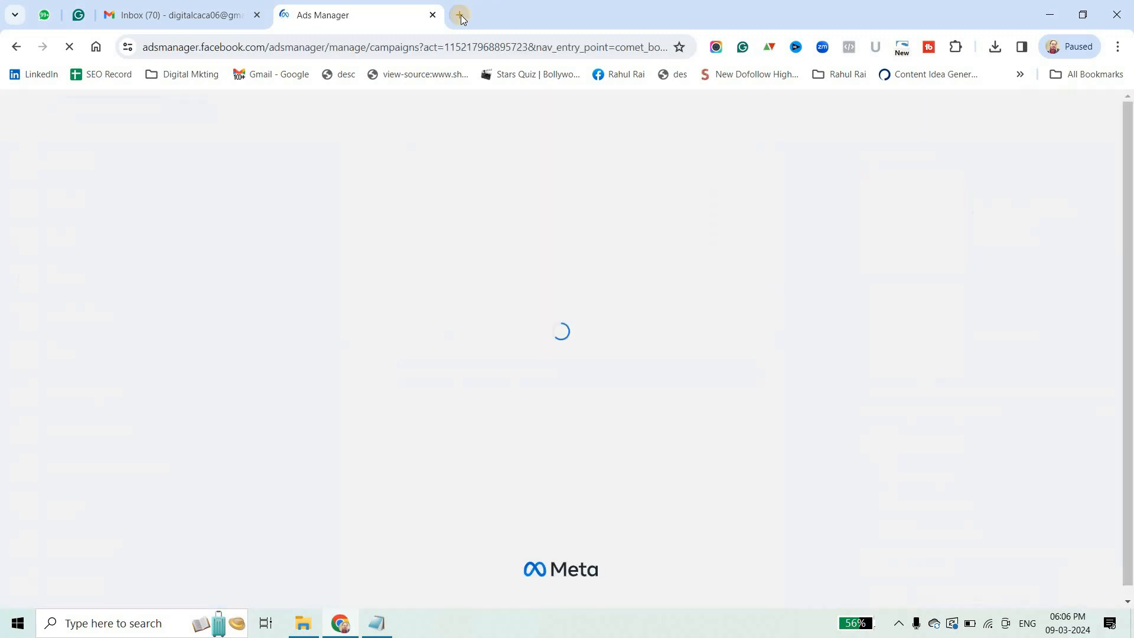
Step: Search Google for "facebook ads manager" in a new browser tab
left_click(460, 16)
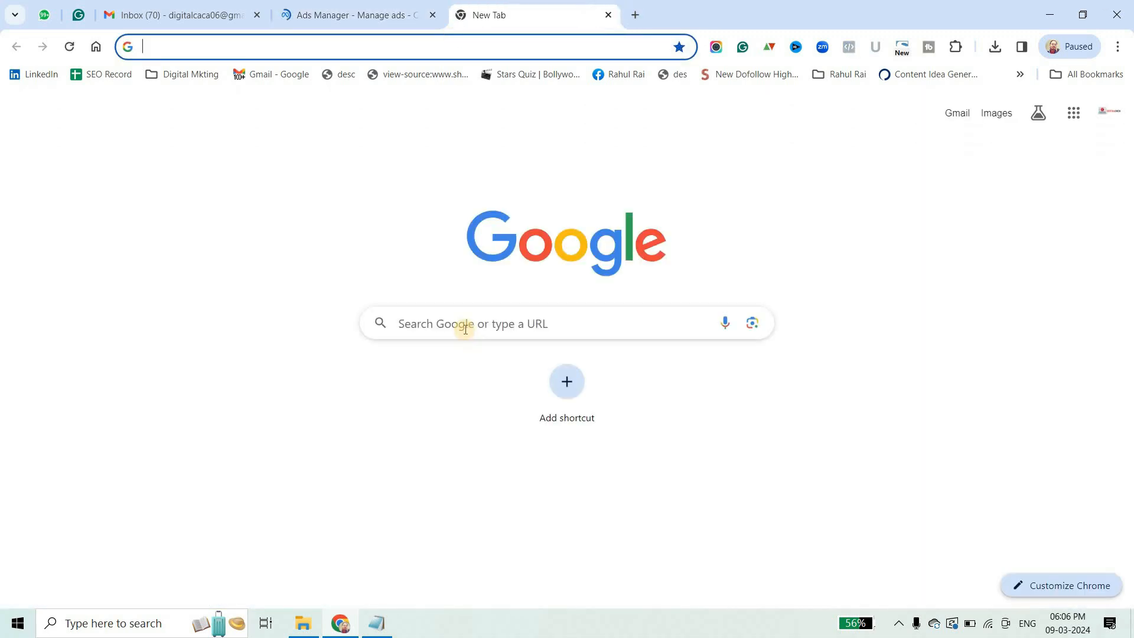
left_click(465, 329)
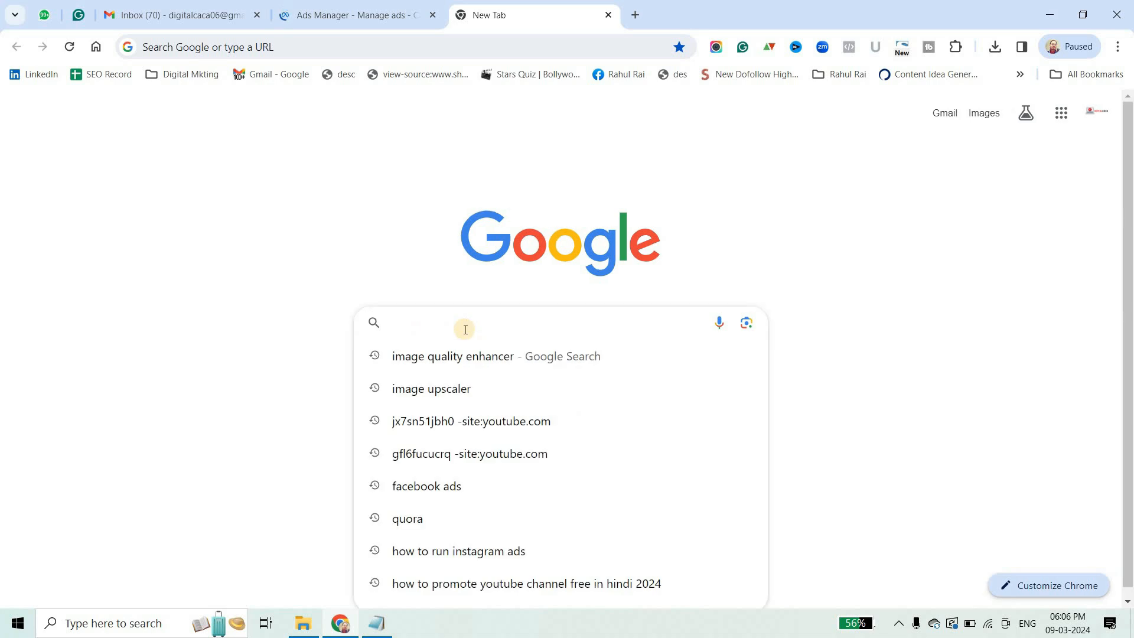
type("face")
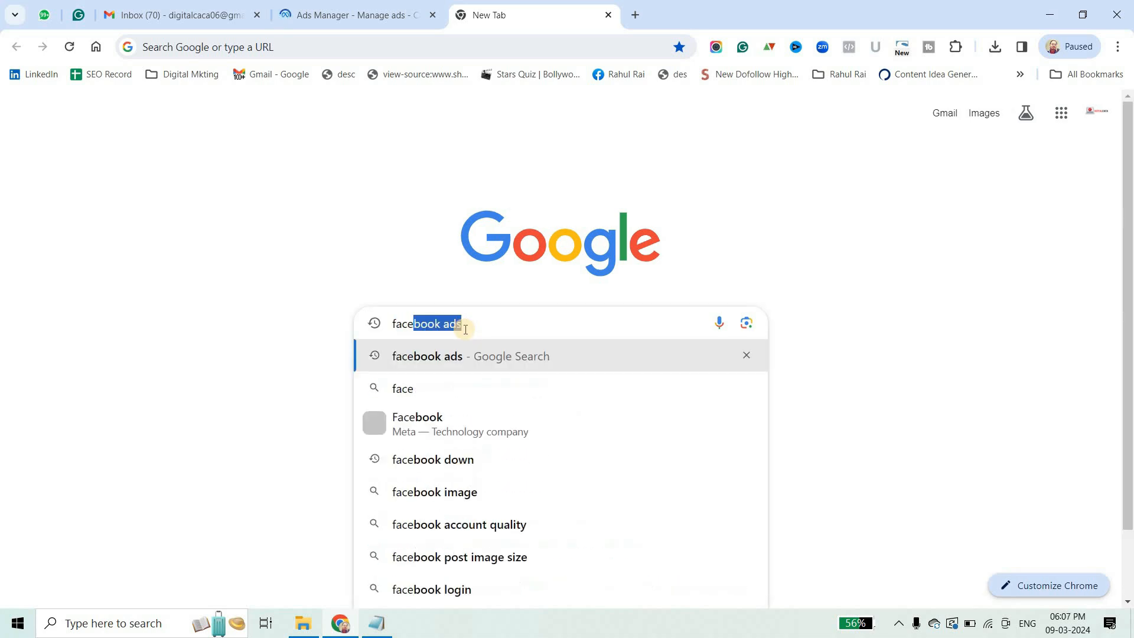
type("book a")
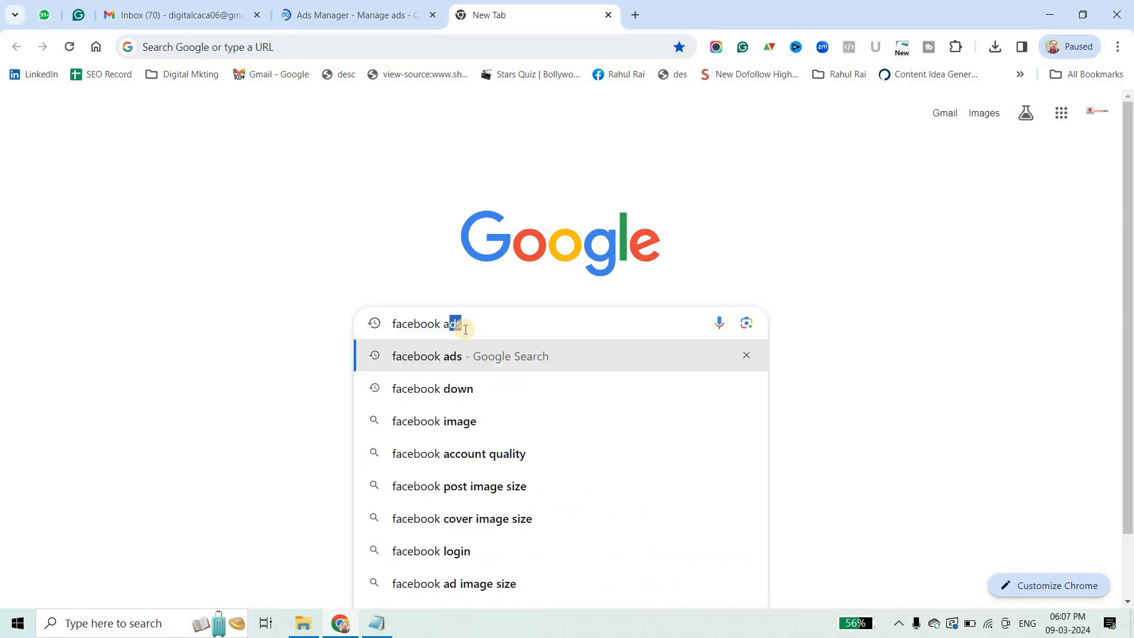
type("ds manager")
key("Return")
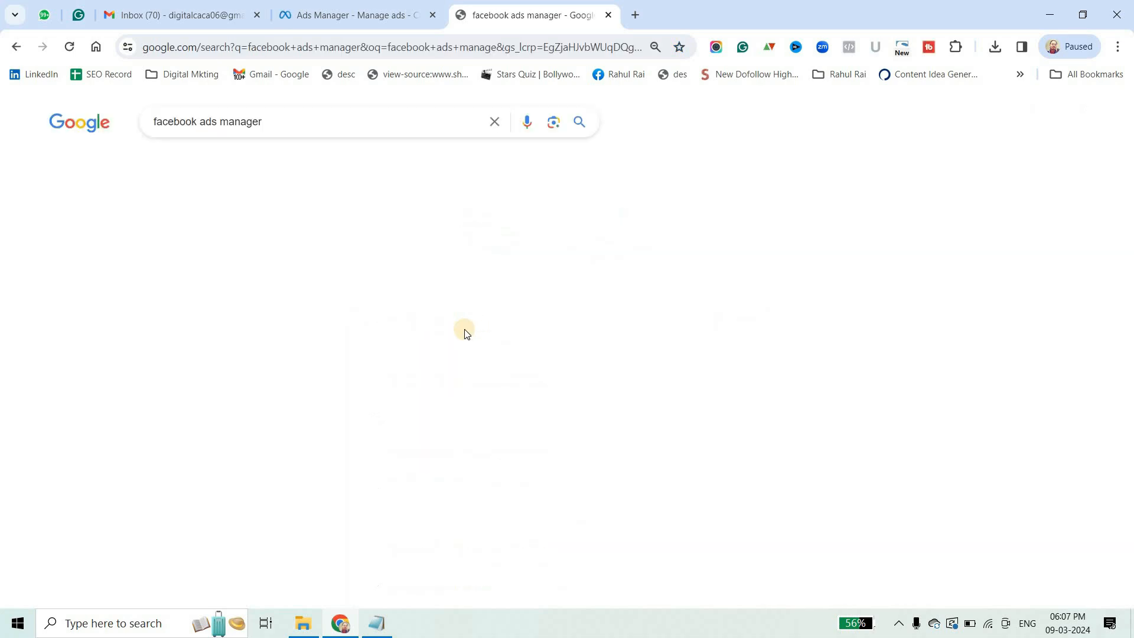
Step: Go to Ads Manager through Meta's Ads Manager page in the search results and review the list of ad accounts
left_click(291, 258)
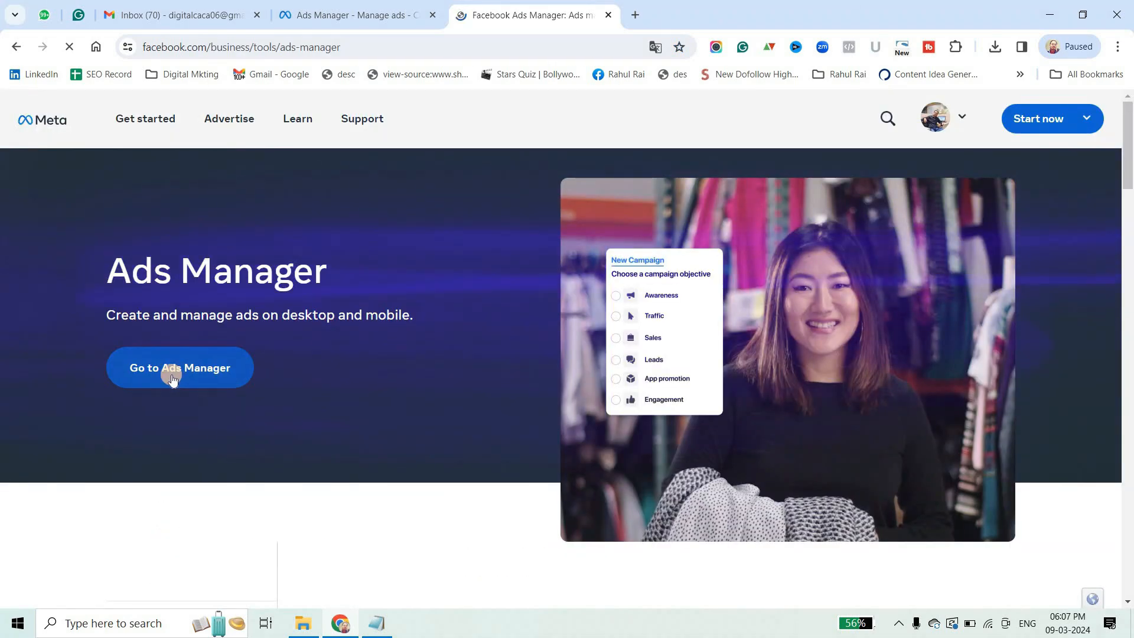
left_click(170, 368)
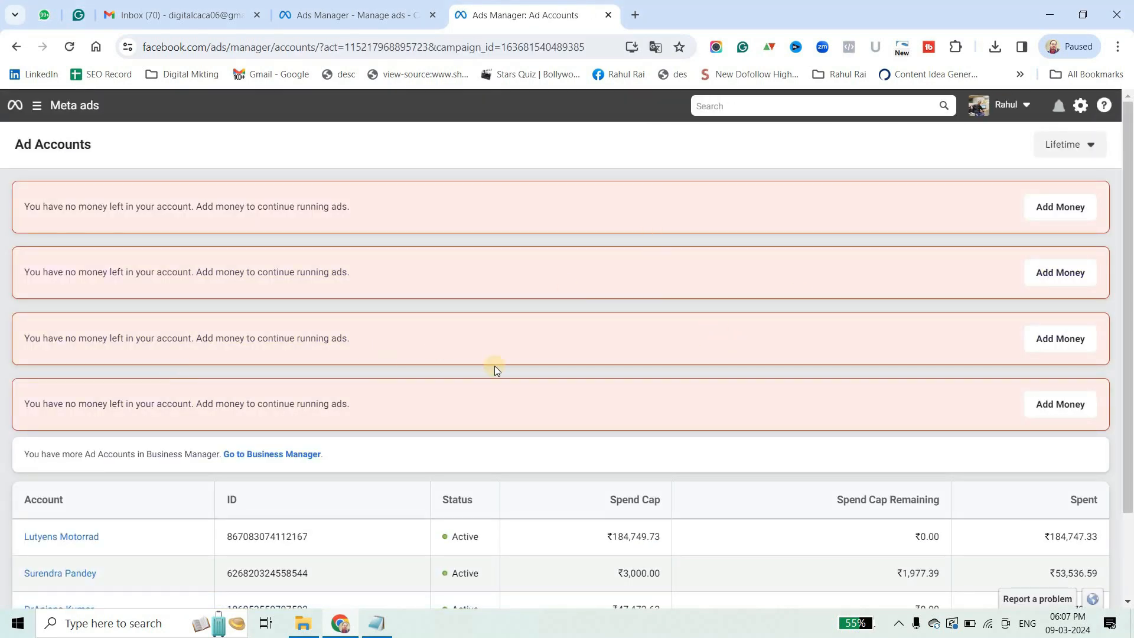
scroll(270, 264, "down", 2)
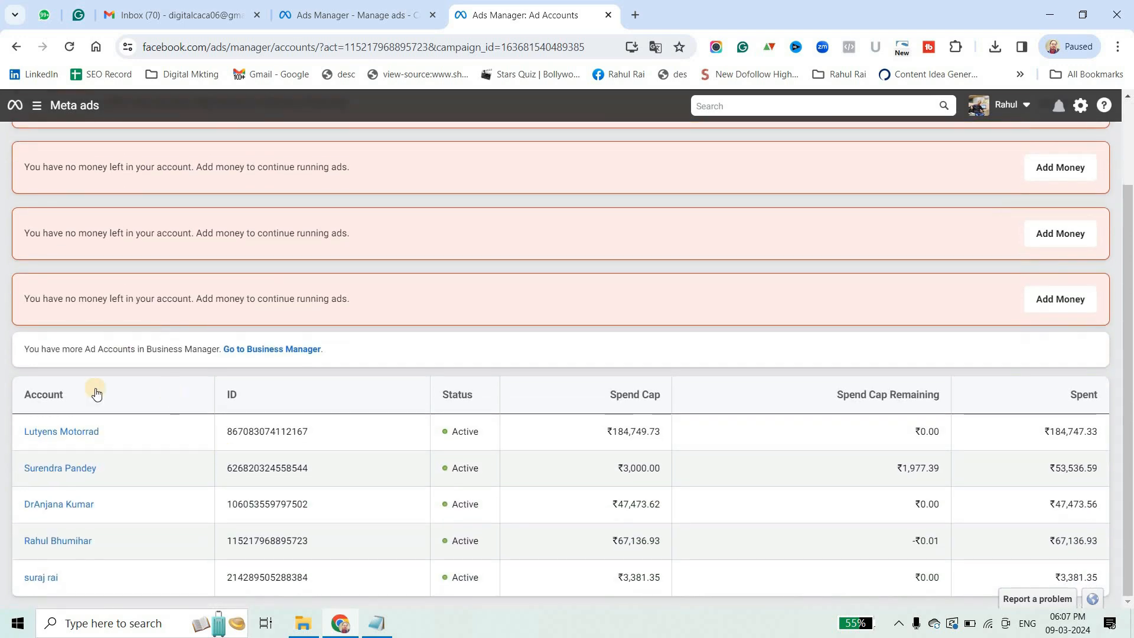
scroll(491, 448, "up", 2)
scroll(236, 501, "down", 2)
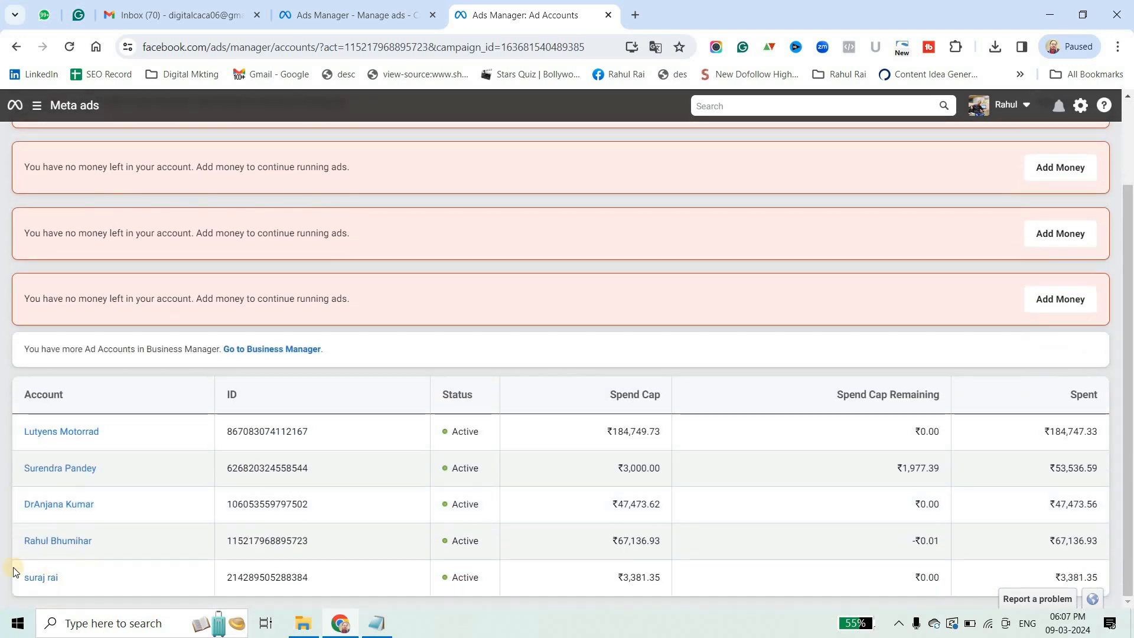
scroll(482, 413, "up", 2)
Step: Return to the campaigns list opened earlier, dismiss the ad account updates and switch off the 04 December 23 campaign
left_click(330, 17)
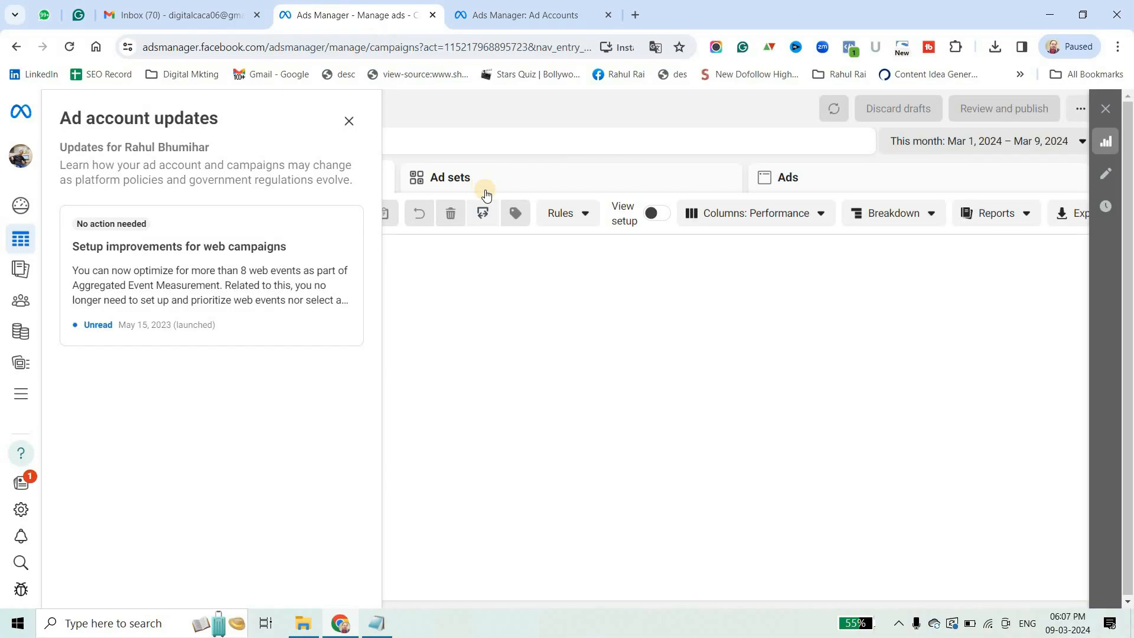
left_click(350, 121)
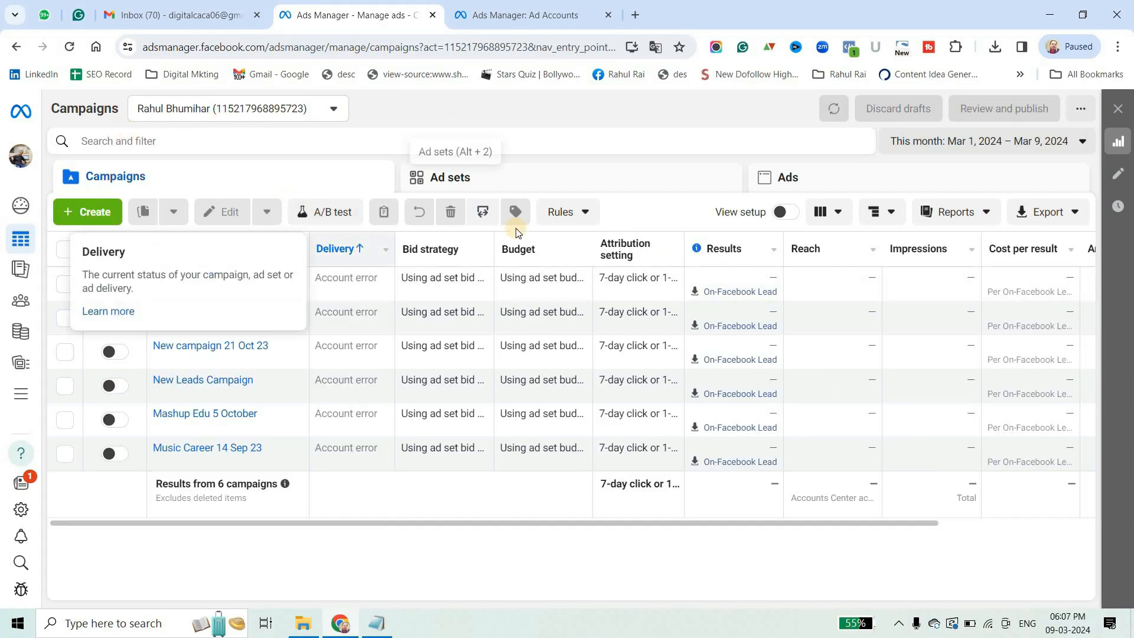
left_click(118, 285)
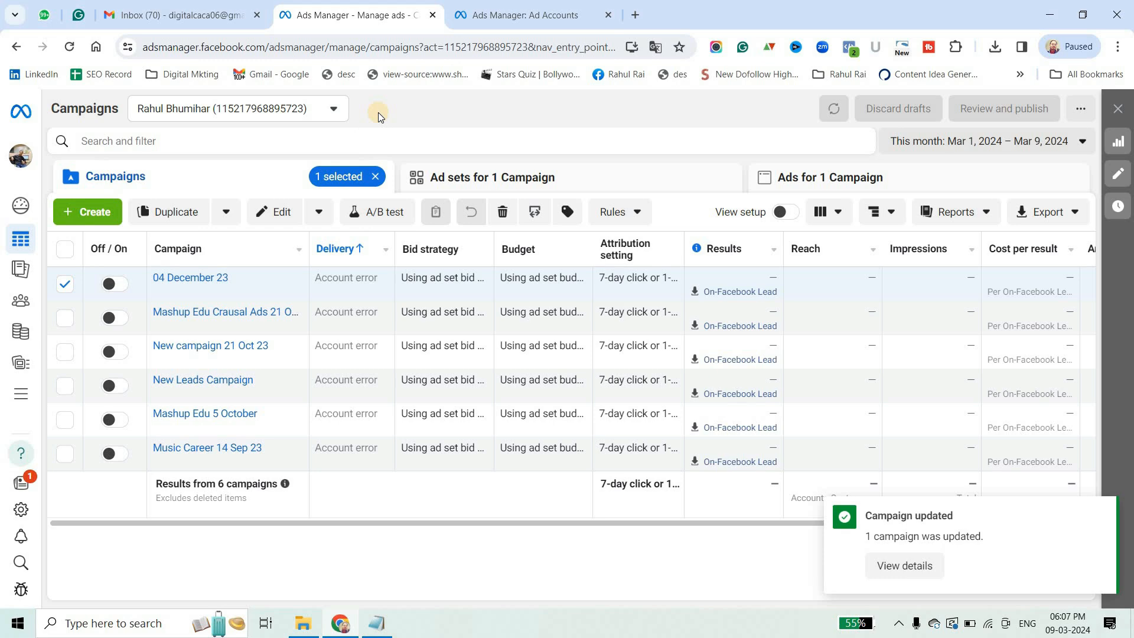
Step: Start creating a new campaign with the Auction buying type and look over the available campaign objectives
left_click(79, 210)
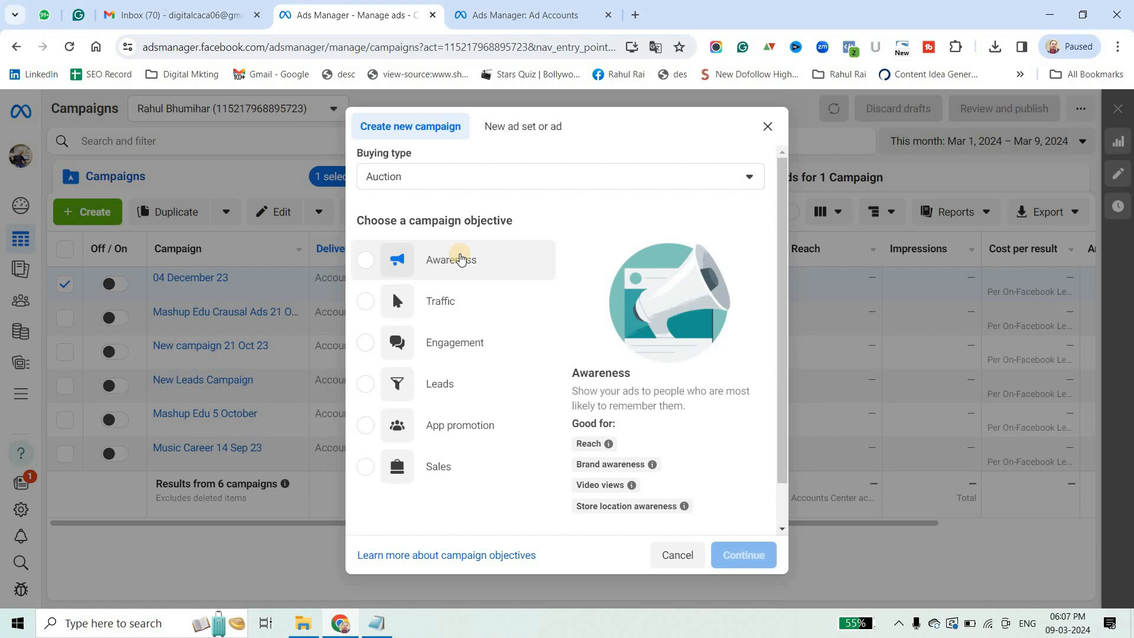
scroll(466, 301, "down", 1)
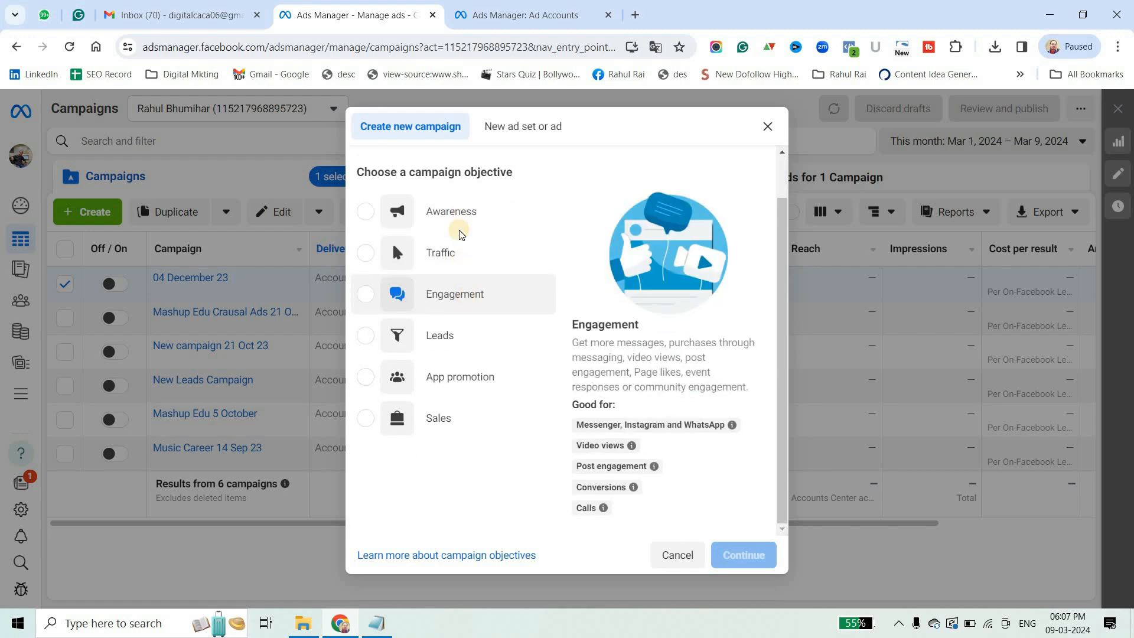
scroll(455, 313, "up", 1)
scroll(448, 407, "down", 1)
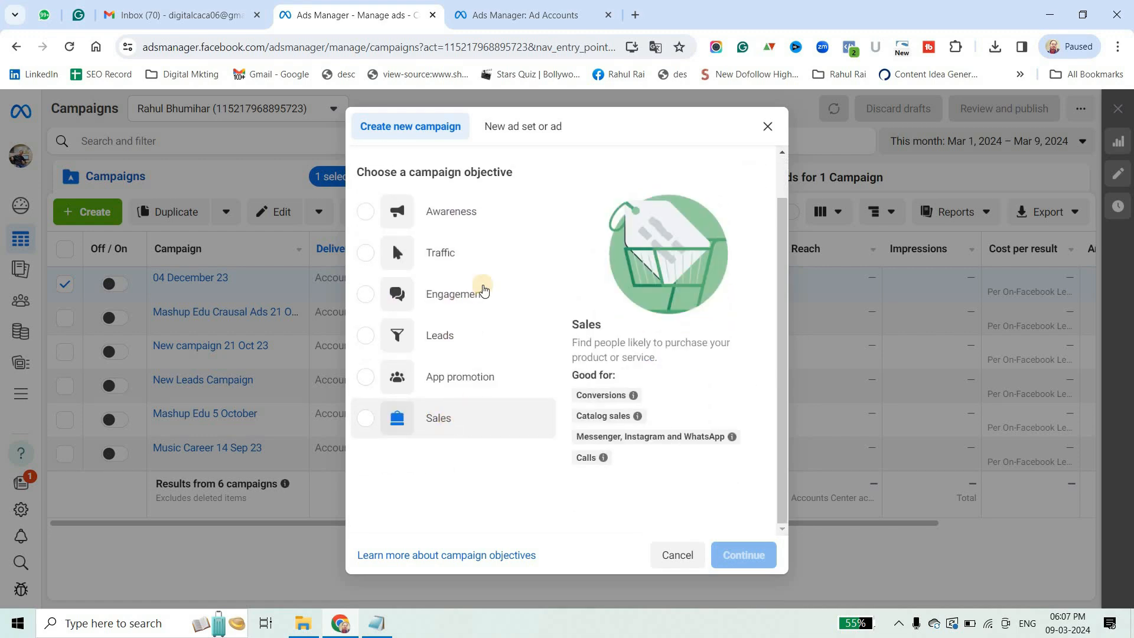
scroll(484, 265, "up", 1)
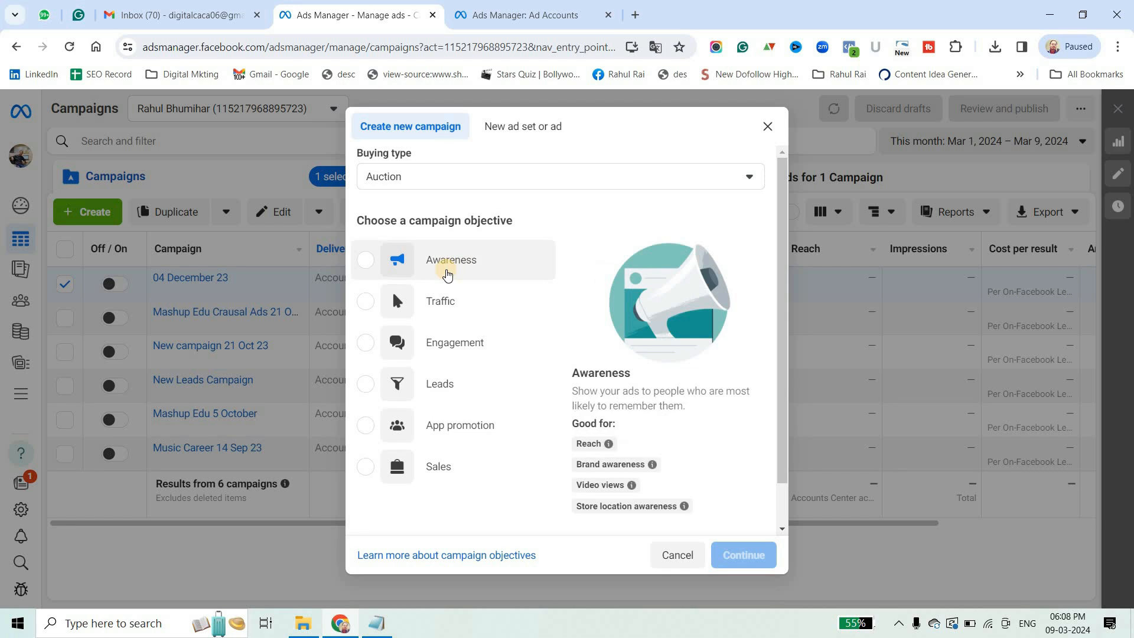
Step: Select each campaign objective in turn, from Awareness to Sales, and read what each one is good for
left_click(361, 261)
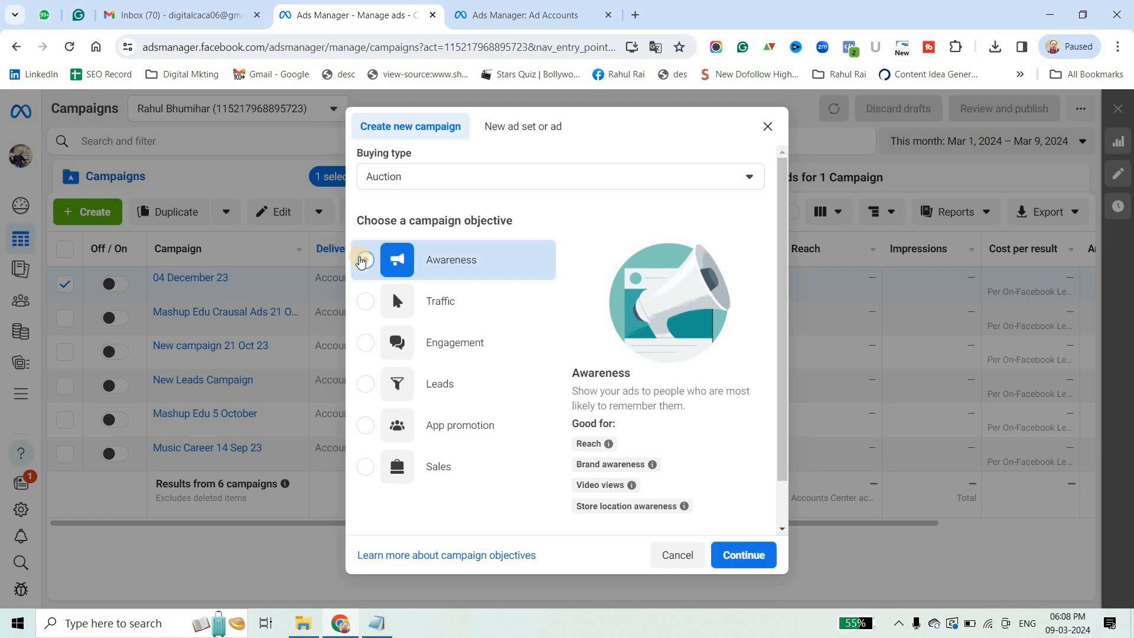
scroll(655, 354, "down", 1)
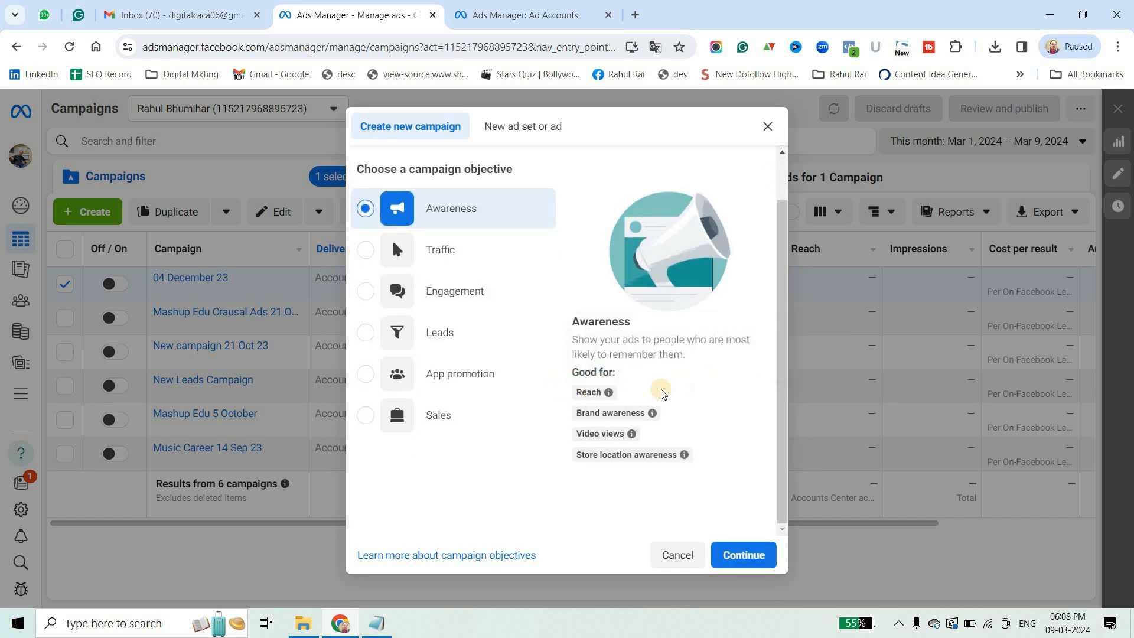
mouse_move(599, 435)
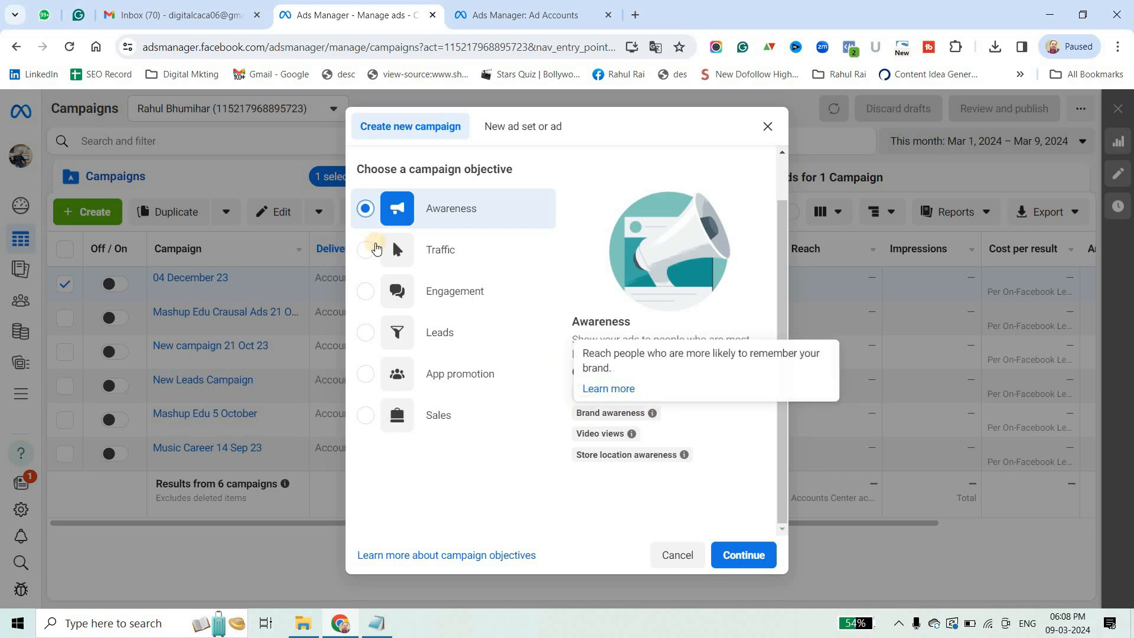
left_click(366, 250)
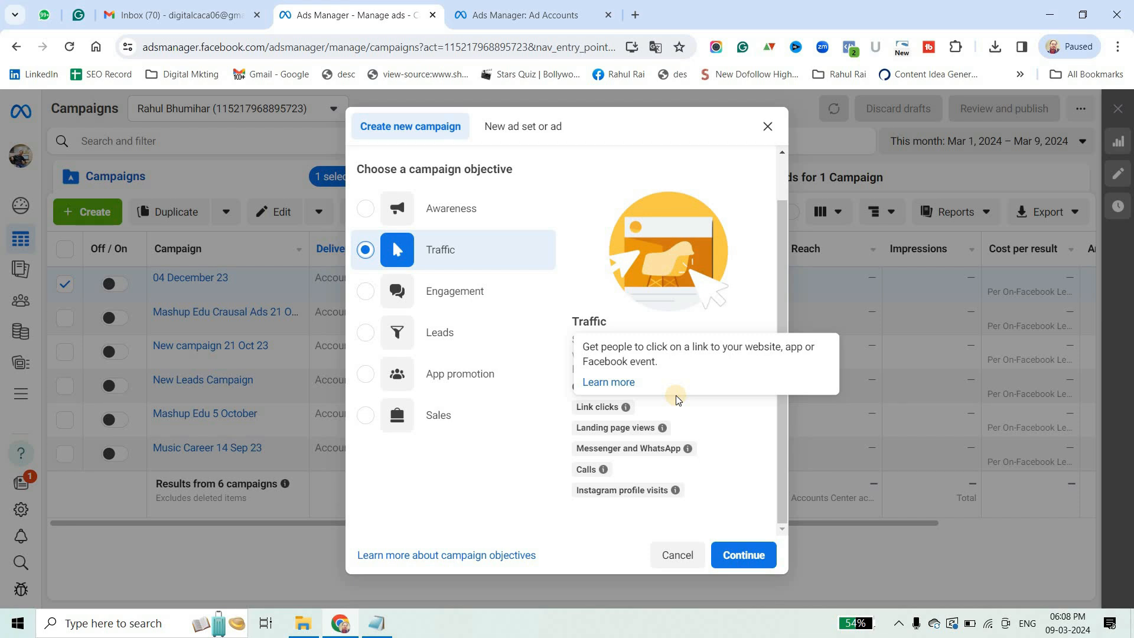
mouse_move(639, 425)
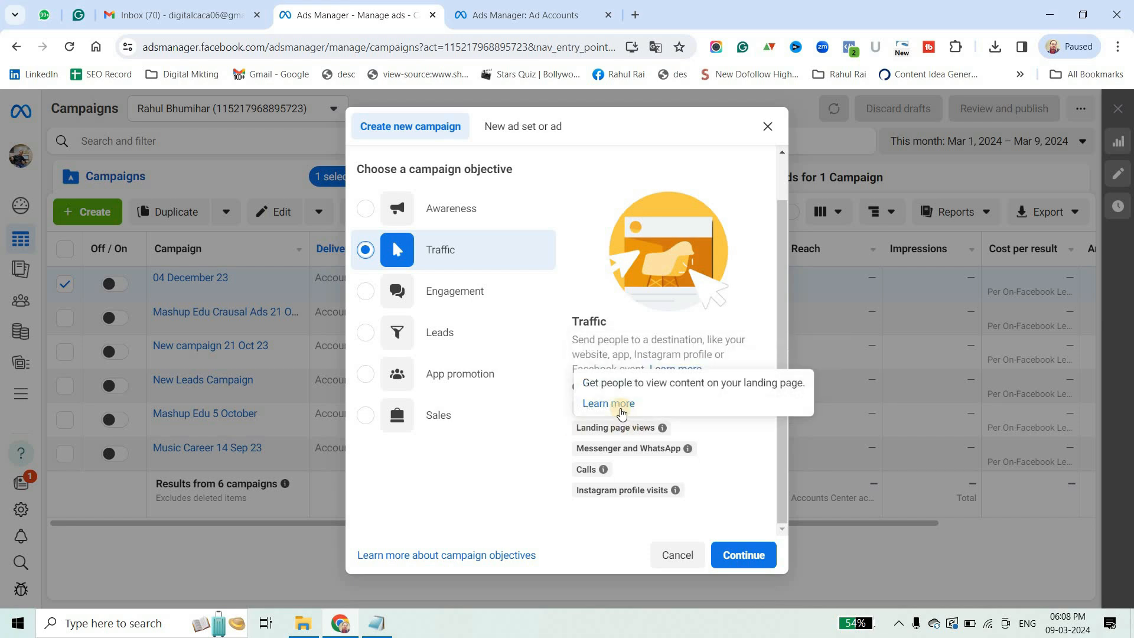
mouse_move(633, 454)
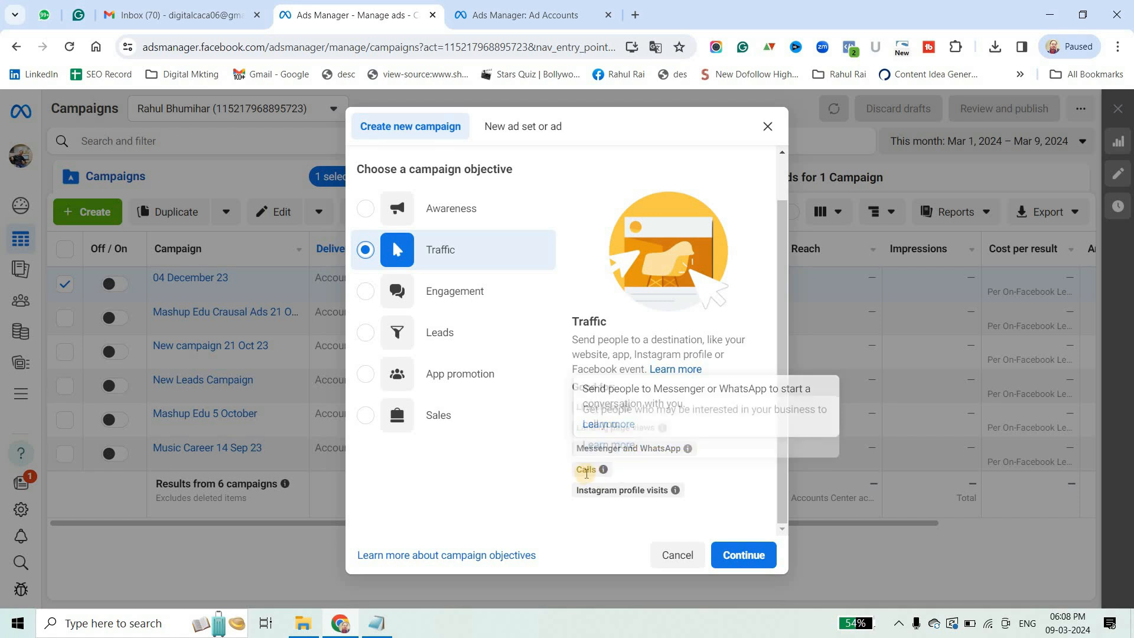
mouse_move(586, 473)
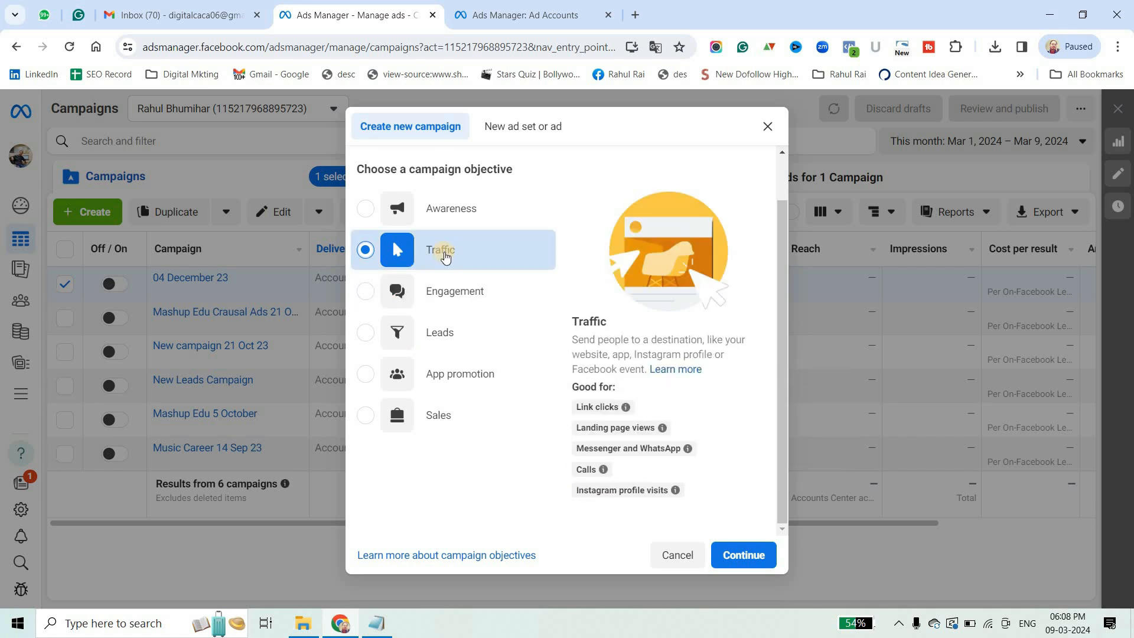
left_click(366, 293)
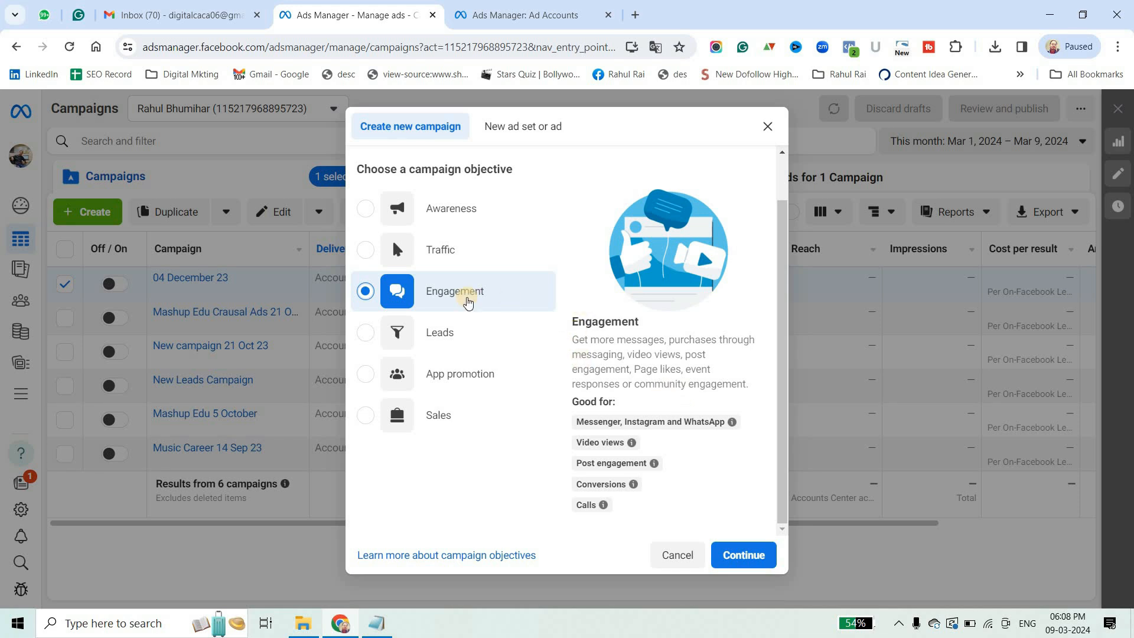
left_click(366, 334)
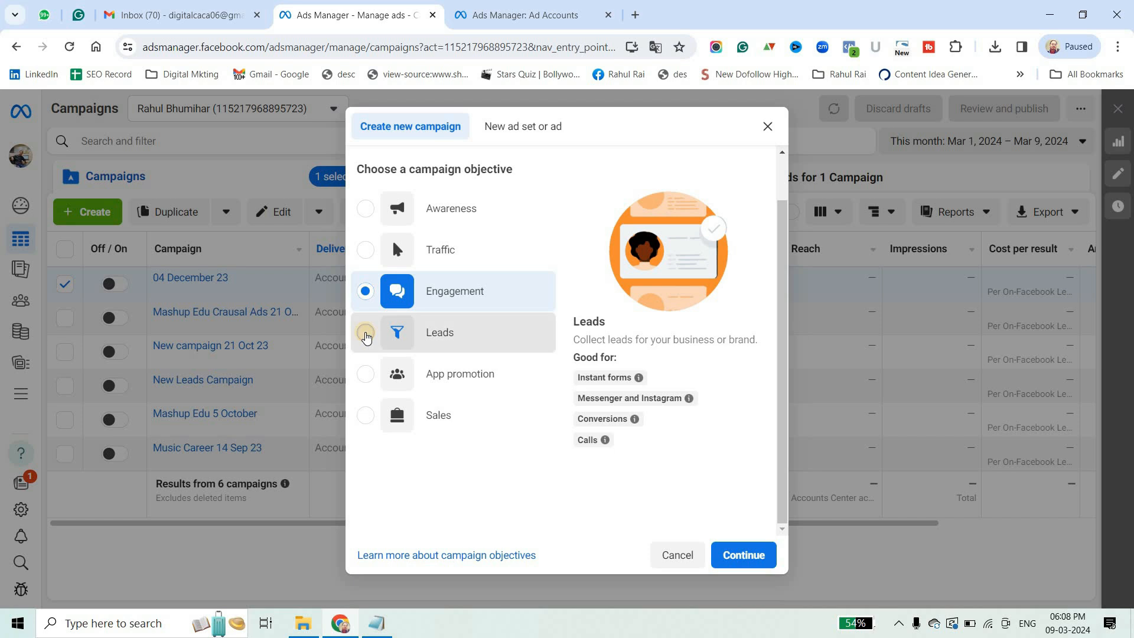
mouse_move(630, 386)
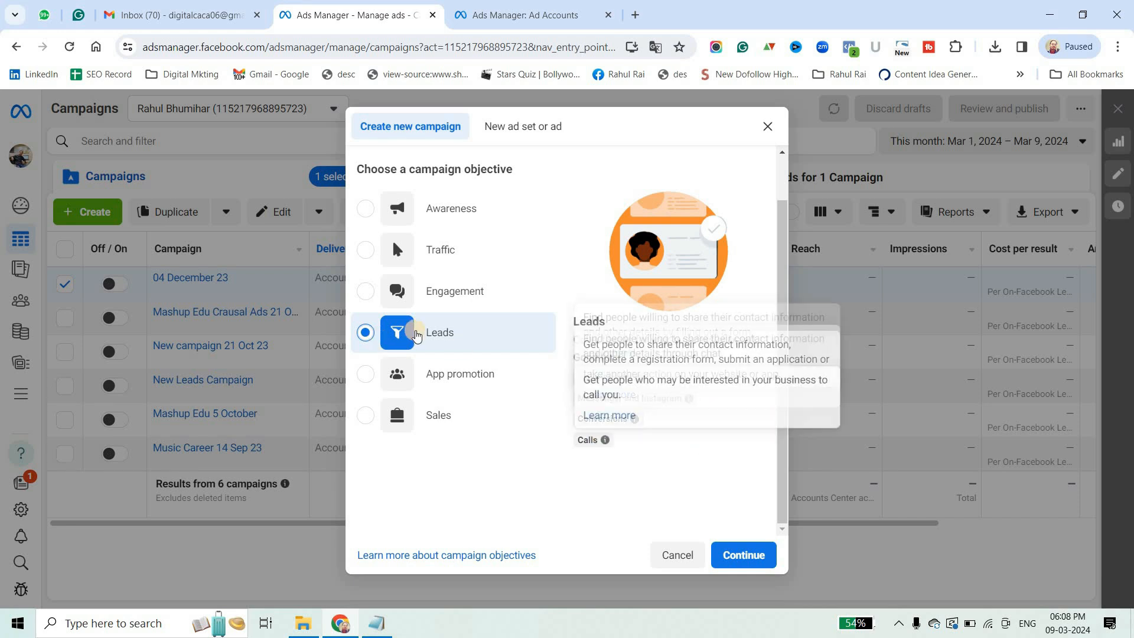
left_click(364, 375)
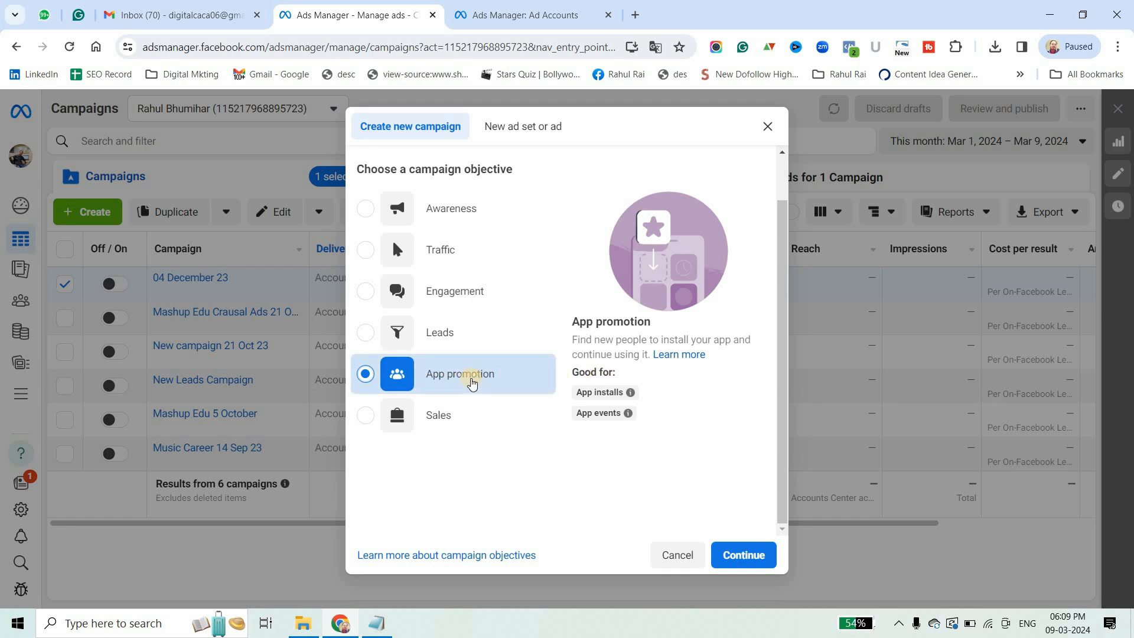
left_click(367, 418)
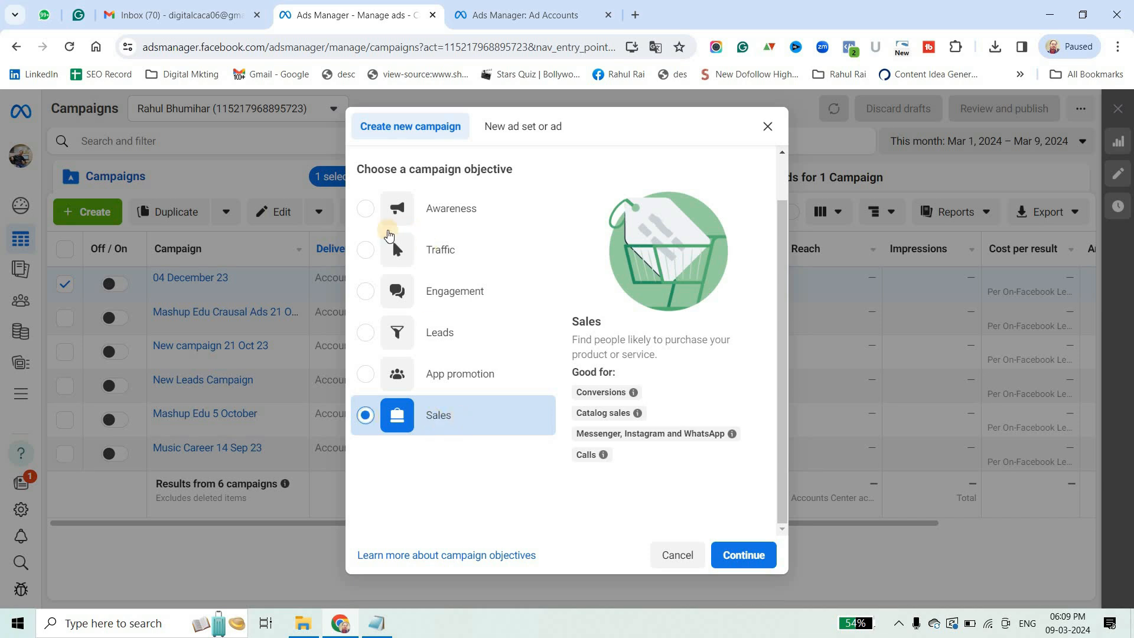
Step: Create the campaign with the Traffic objective and the manual traffic campaign setup
left_click(366, 251)
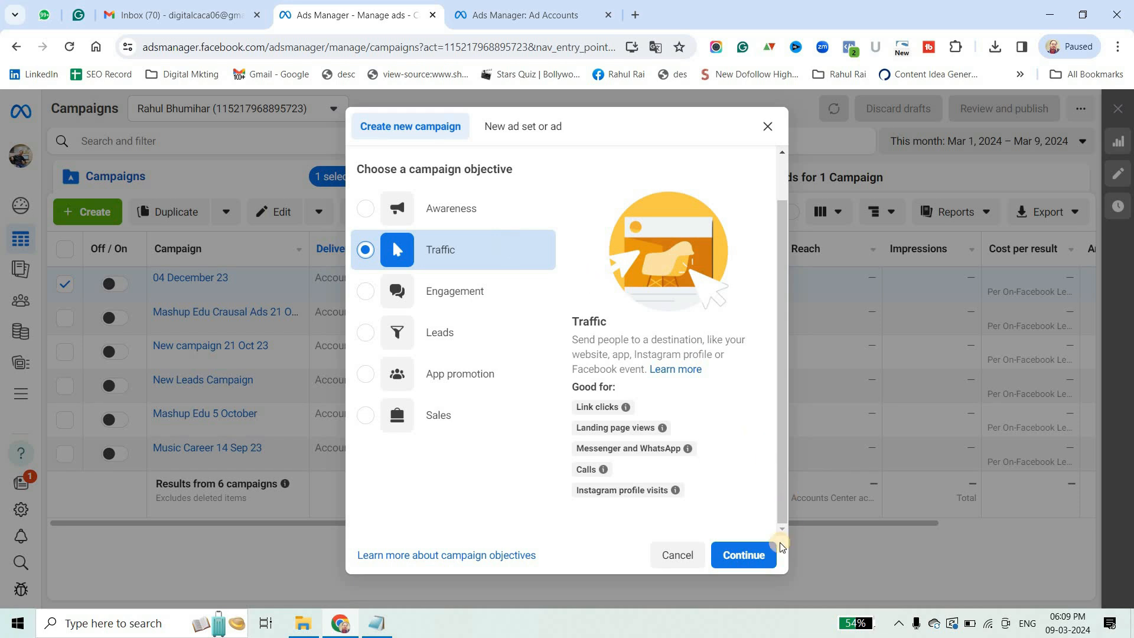
left_click(739, 556)
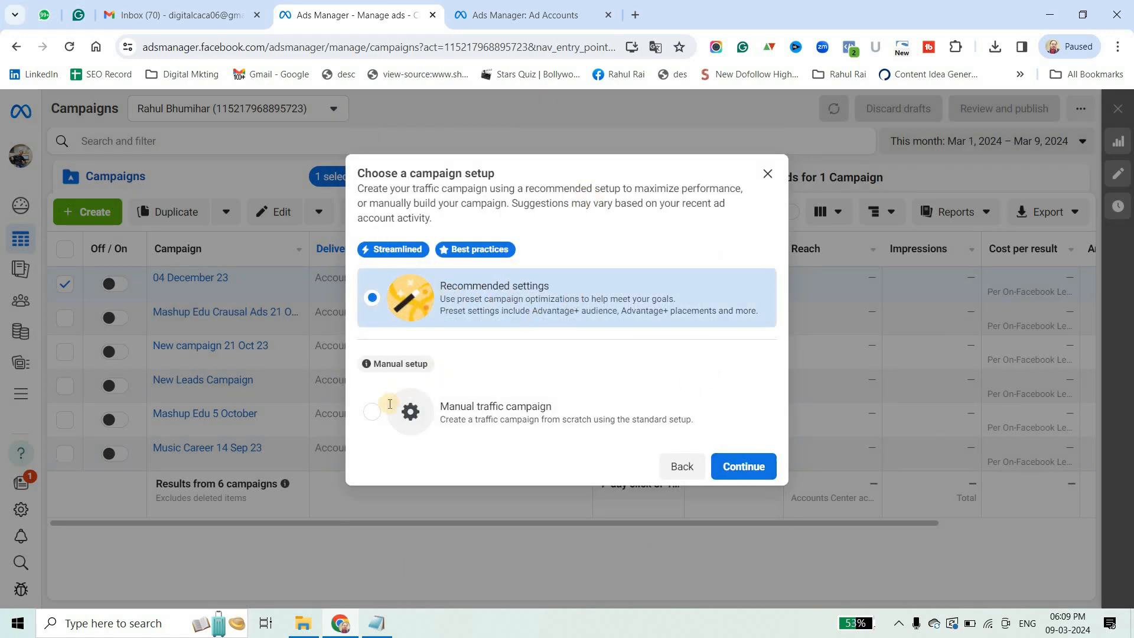
left_click(371, 412)
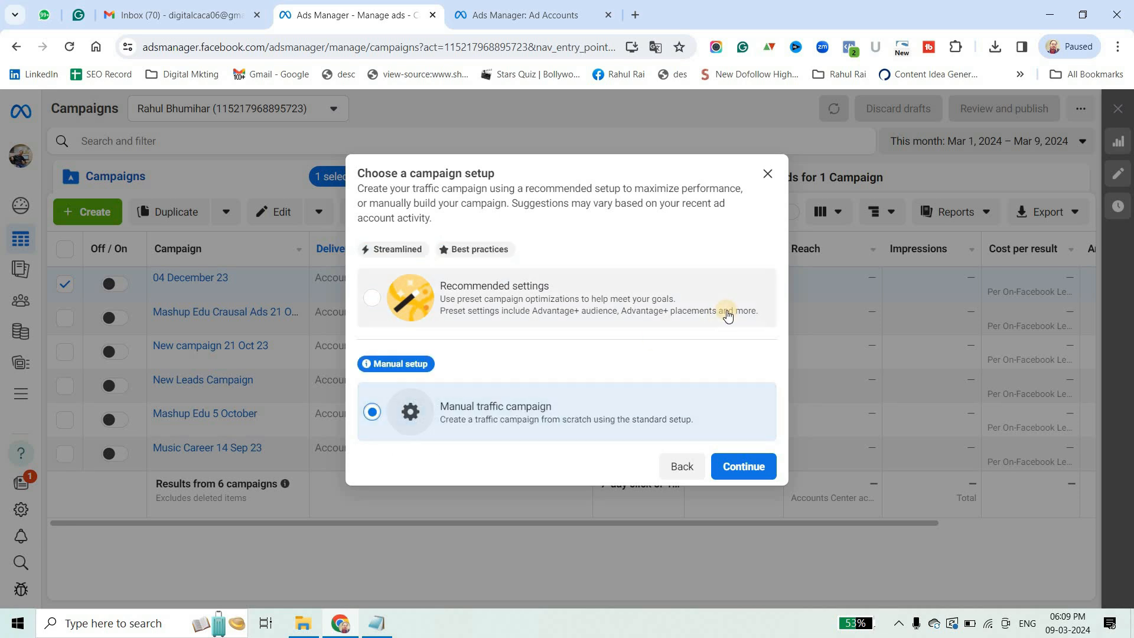
left_click(744, 467)
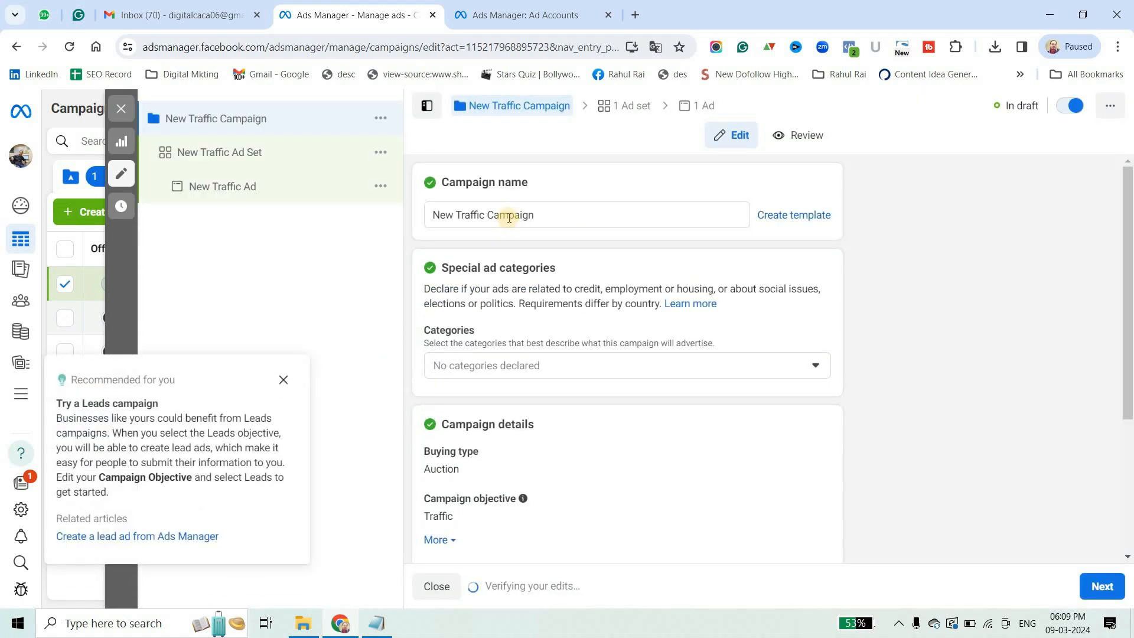
Step: Rename the new traffic campaign as "test campaign"
left_click(513, 215)
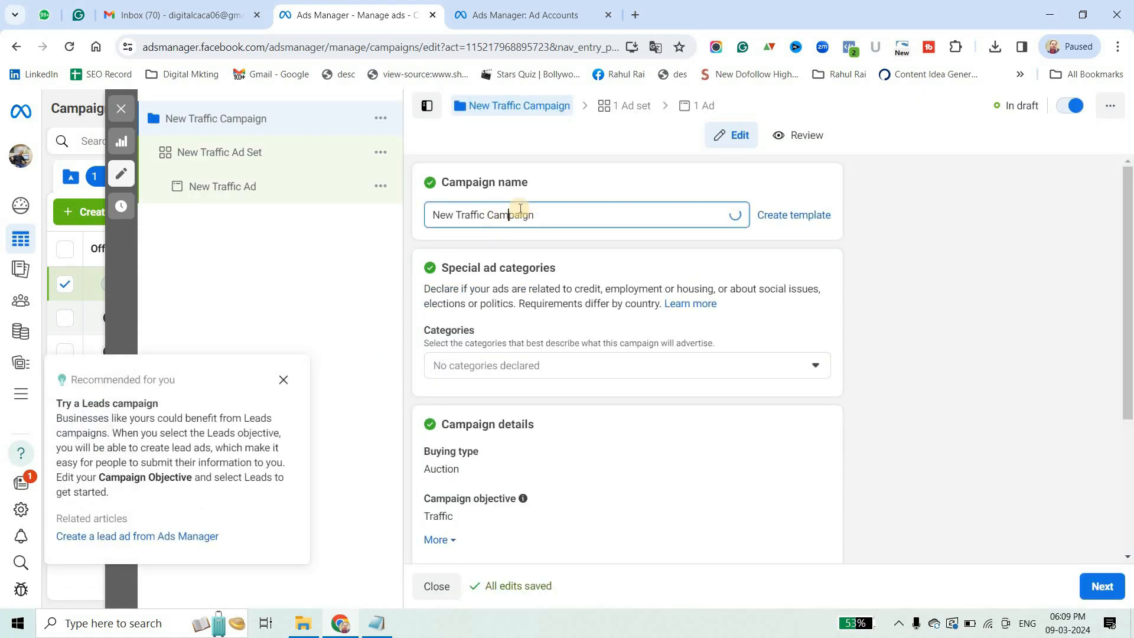
triple_click(565, 215)
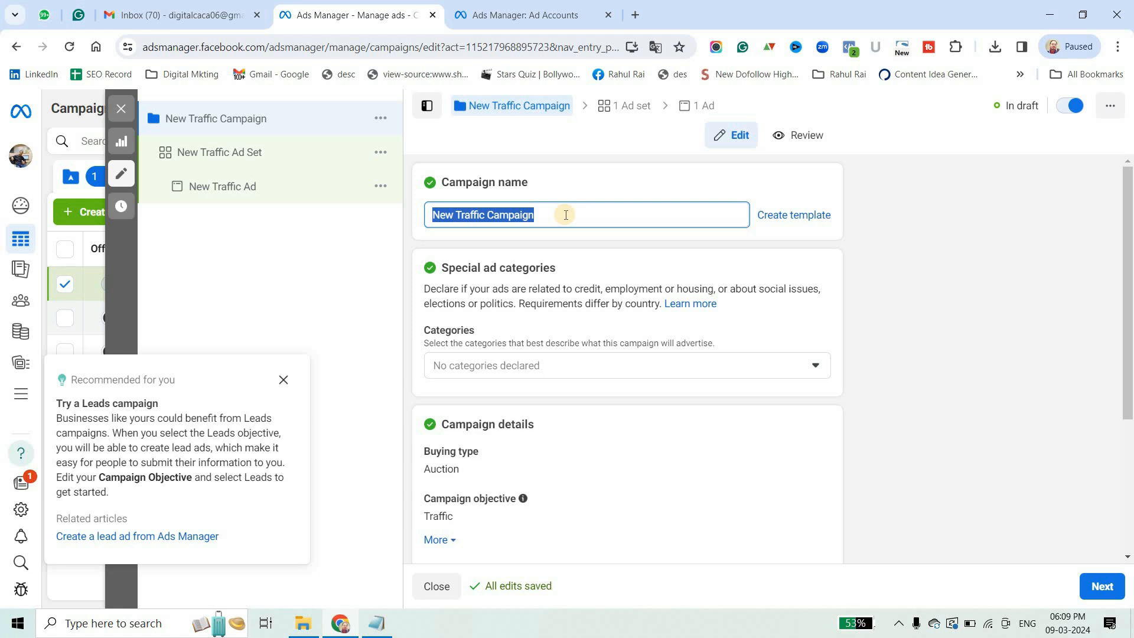
type("test camaopign")
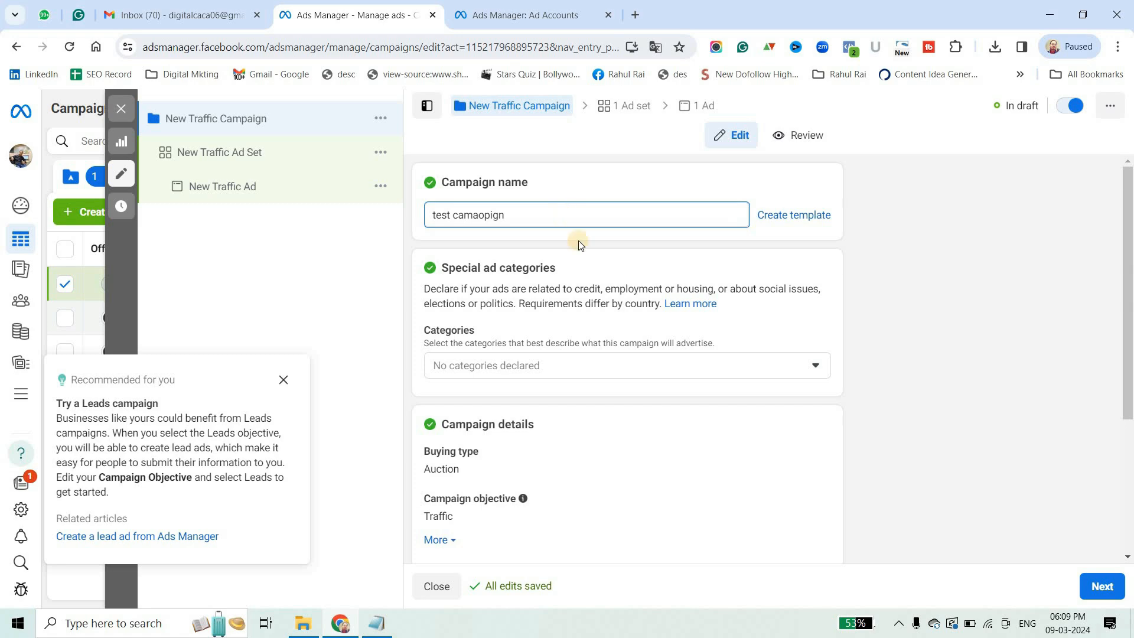
key("BackSpace")
key("BackSpace")
key("BackSpace")
key("BackSpace")
key("BackSpace")
key("BackSpace")
type("paign")
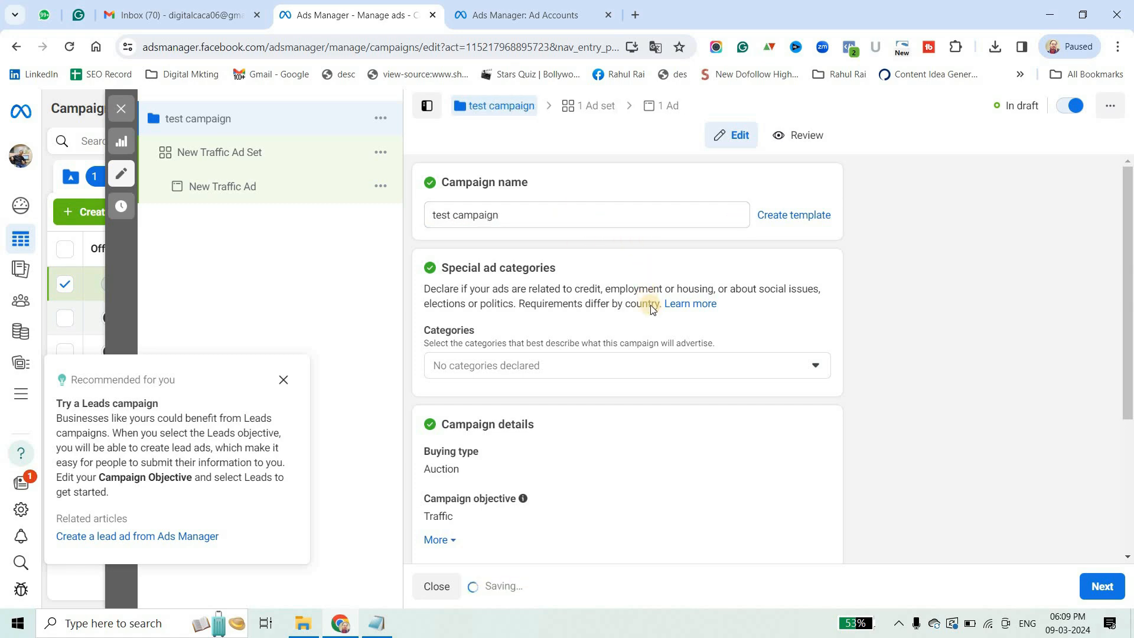
Step: Continue from the campaign settings to the ad set and choose Website as the conversion location
scroll(652, 309, "down", 3)
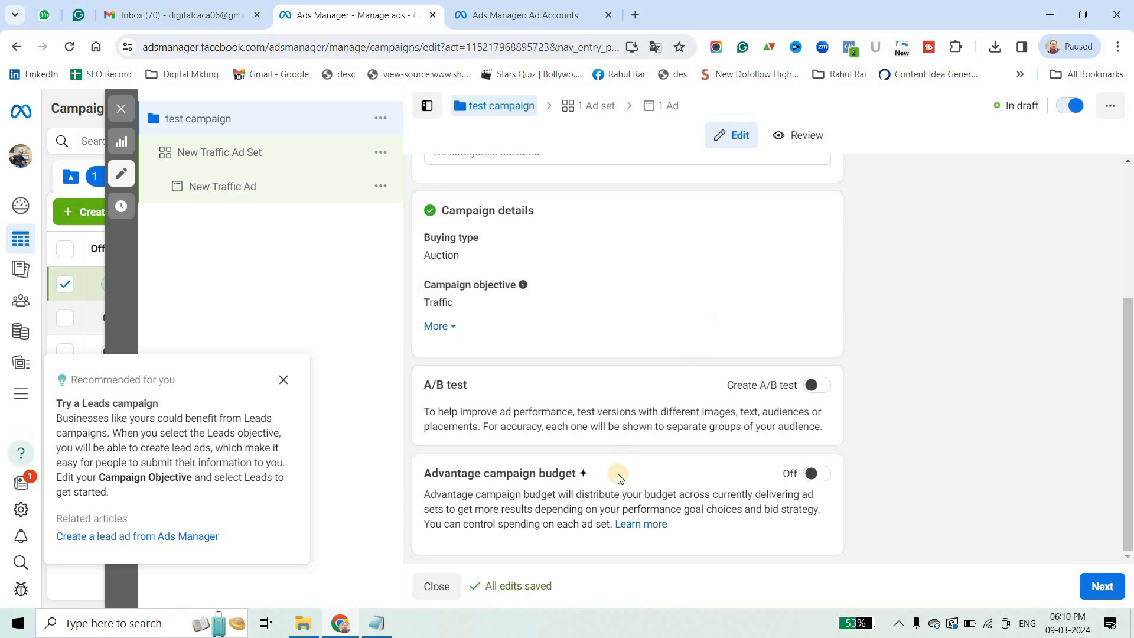
left_click(1085, 586)
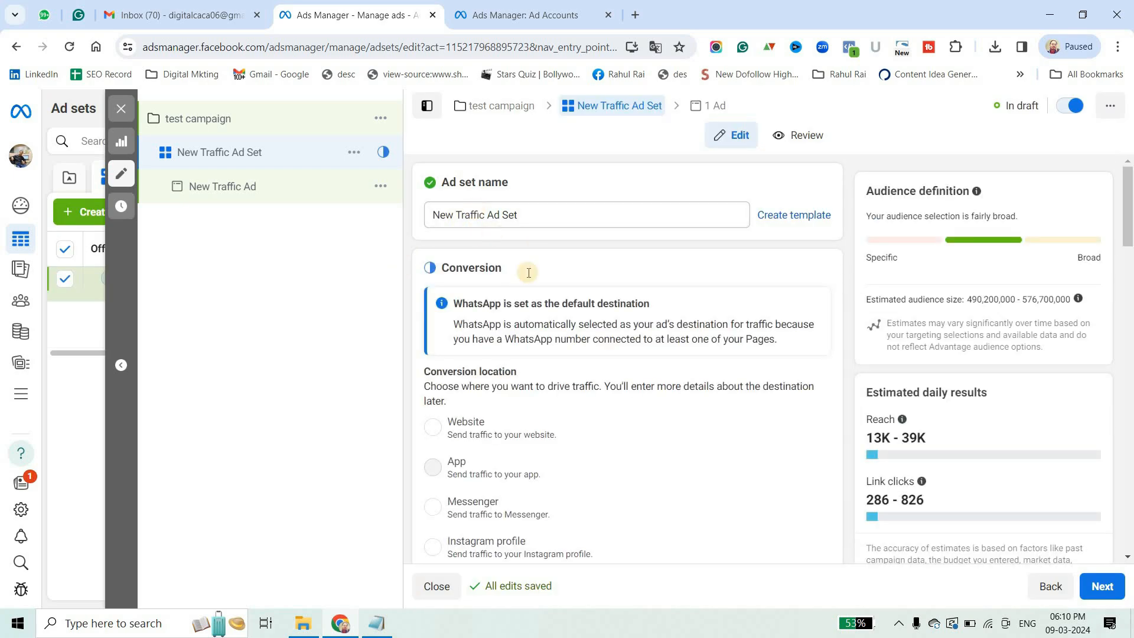
scroll(649, 313, "down", 2)
scroll(527, 370, "down", 1)
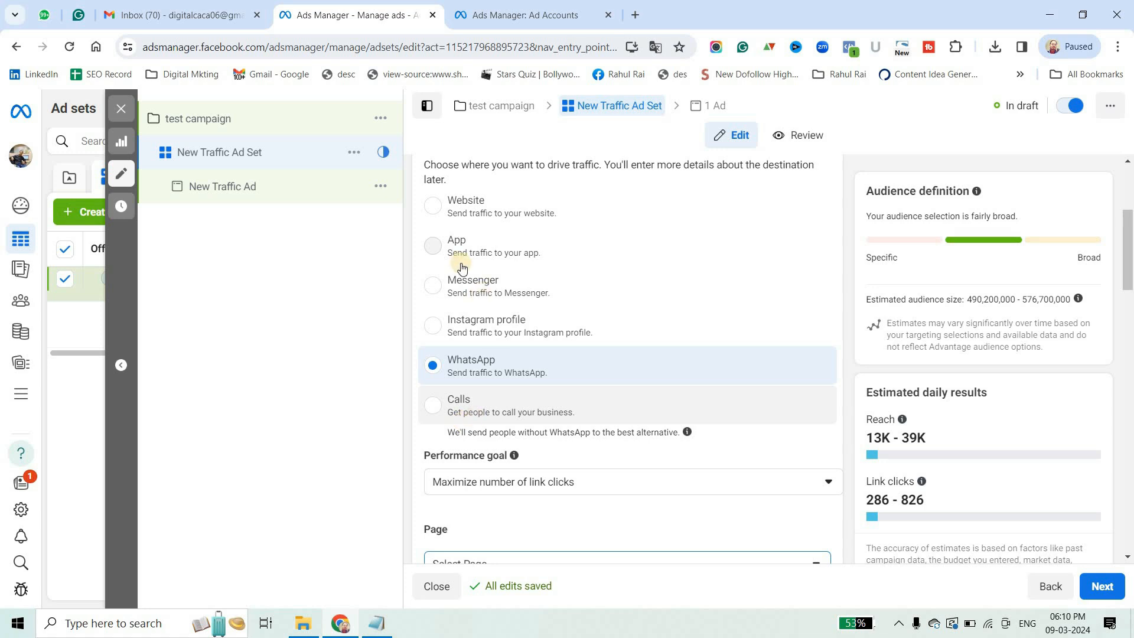
scroll(435, 280, "up", 1)
left_click(433, 279)
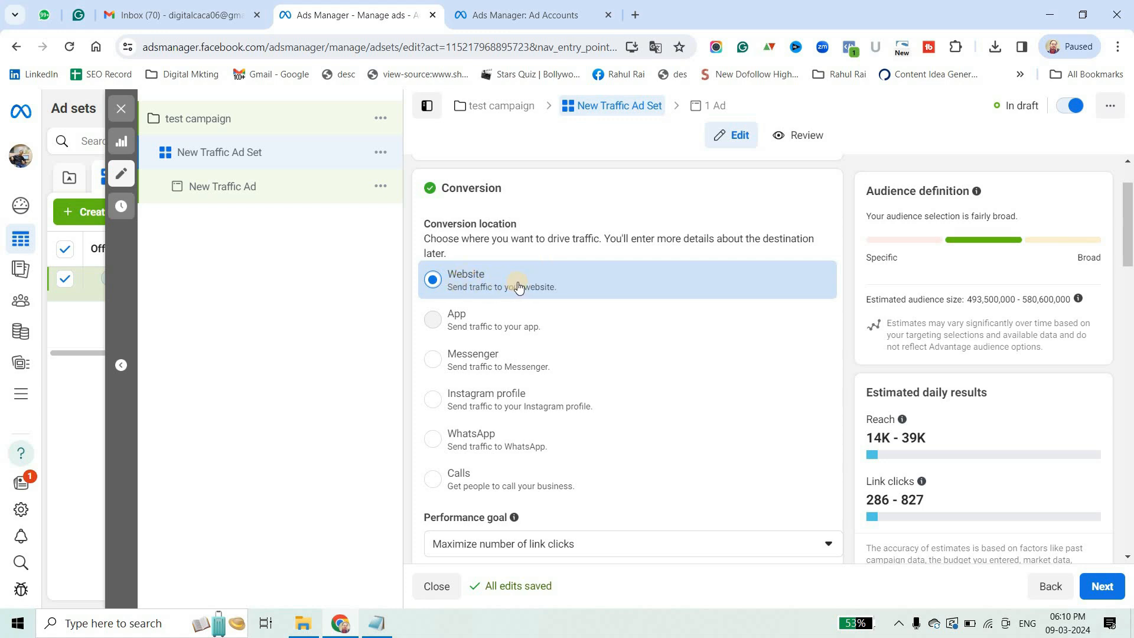
Step: Review the performance goal options and select "Maximize number of link clicks" for the ad set
scroll(713, 346, "down", 3)
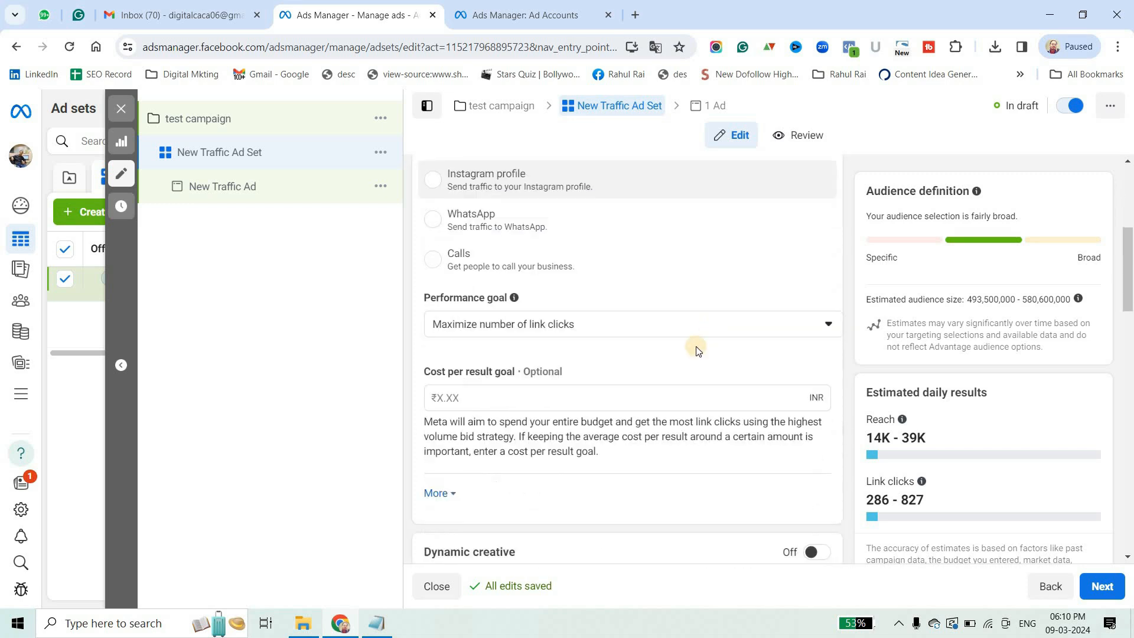
left_click(562, 324)
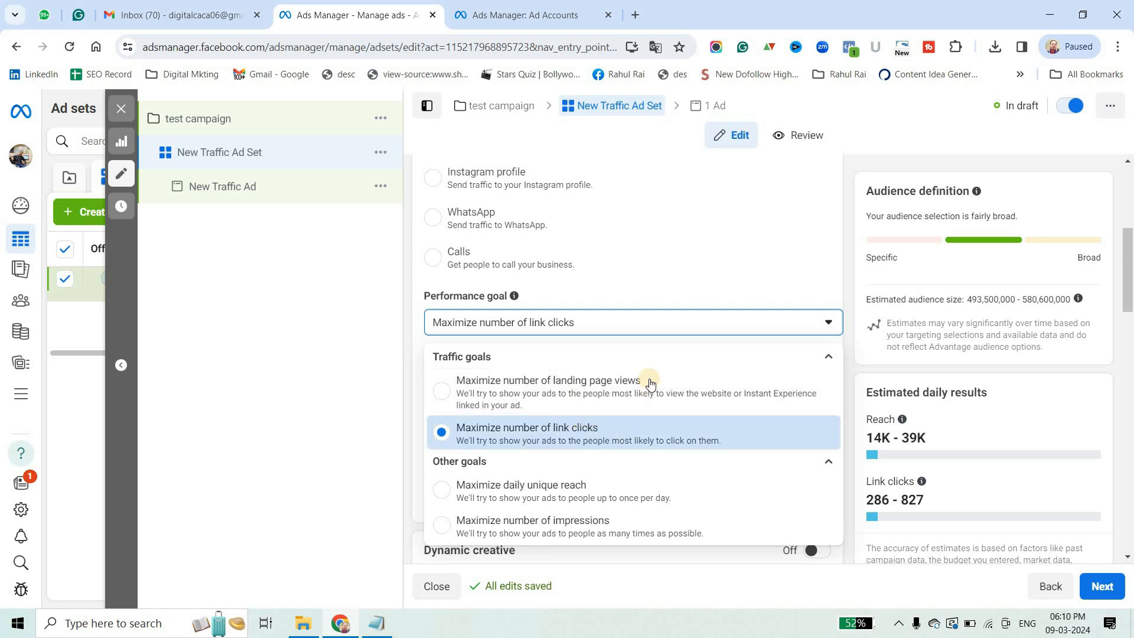
scroll(647, 378, "down", 1)
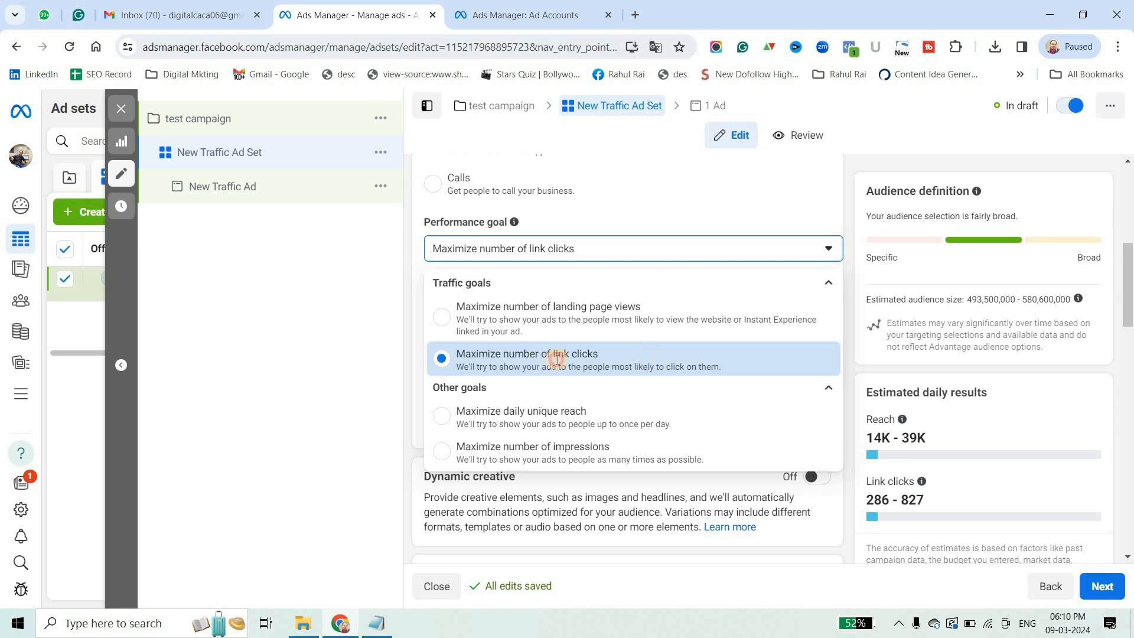
left_click(555, 359)
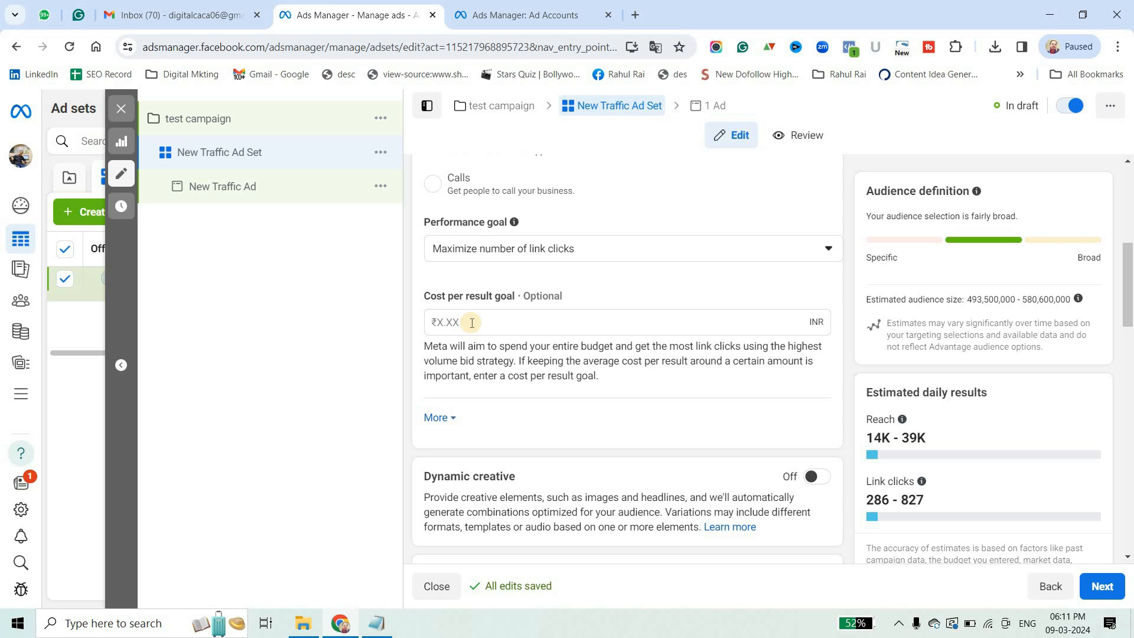
Step: Try a cost per result goal of ₹2.00 for the ad set
left_click(471, 322)
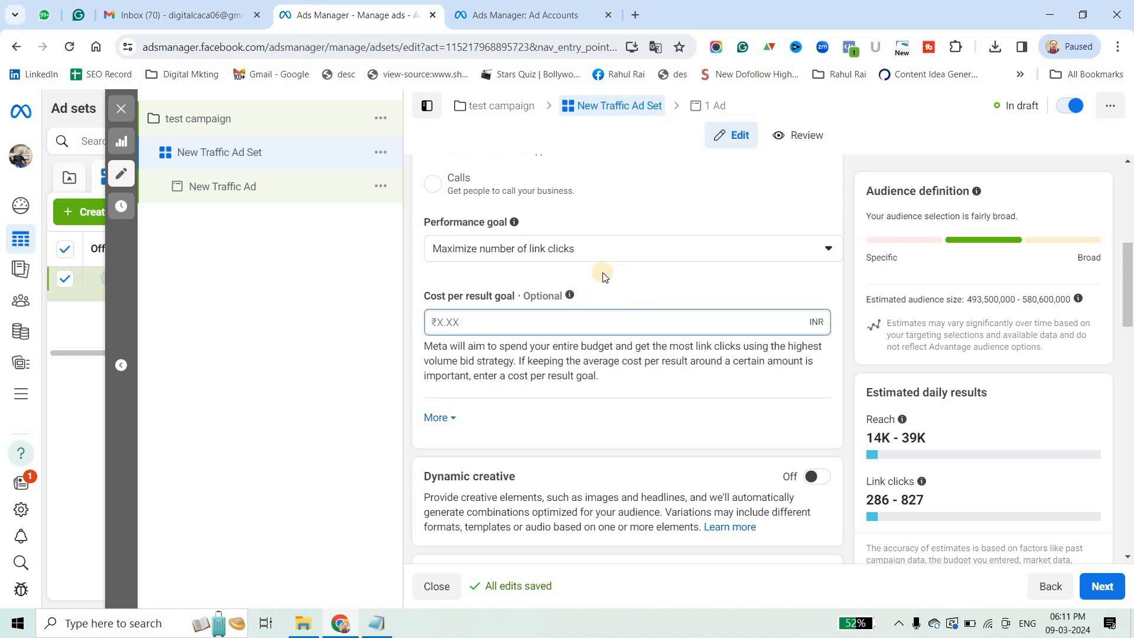
mouse_move(569, 295)
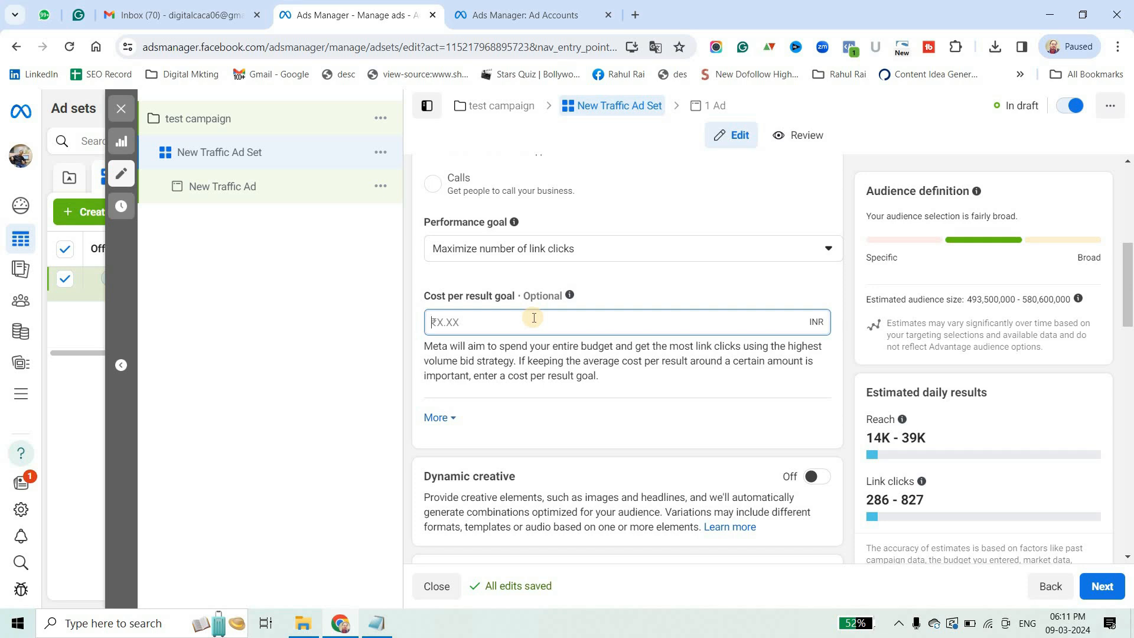
type("2")
left_click(625, 273)
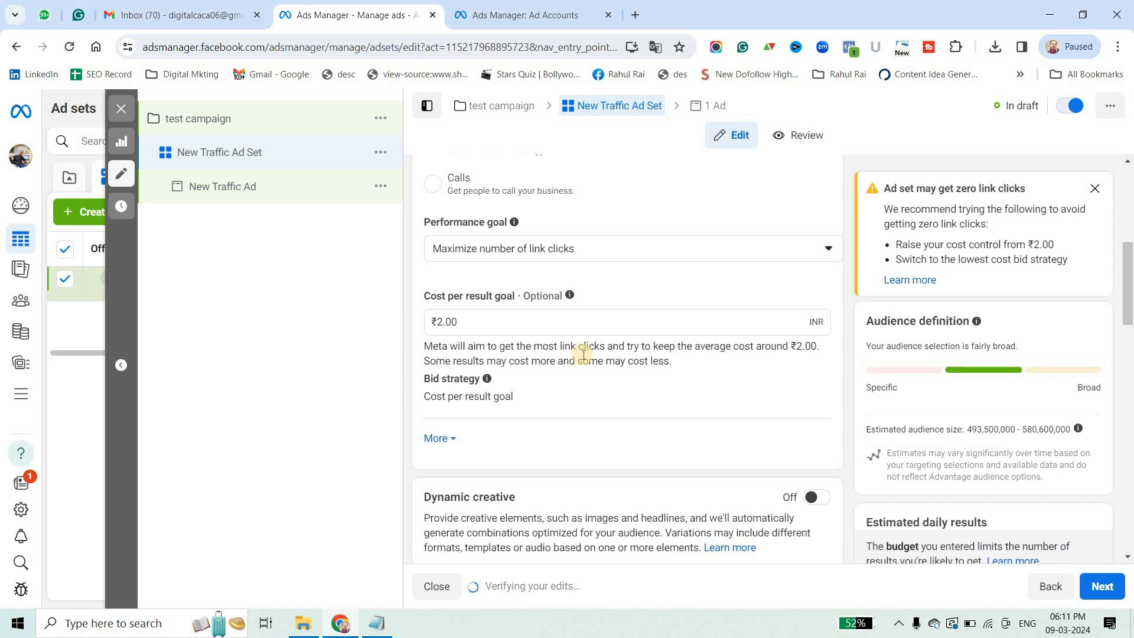
Step: Set the ad set's daily budget to ₹100
scroll(583, 354, "down", 4)
left_click_drag(550, 404, 534, 405)
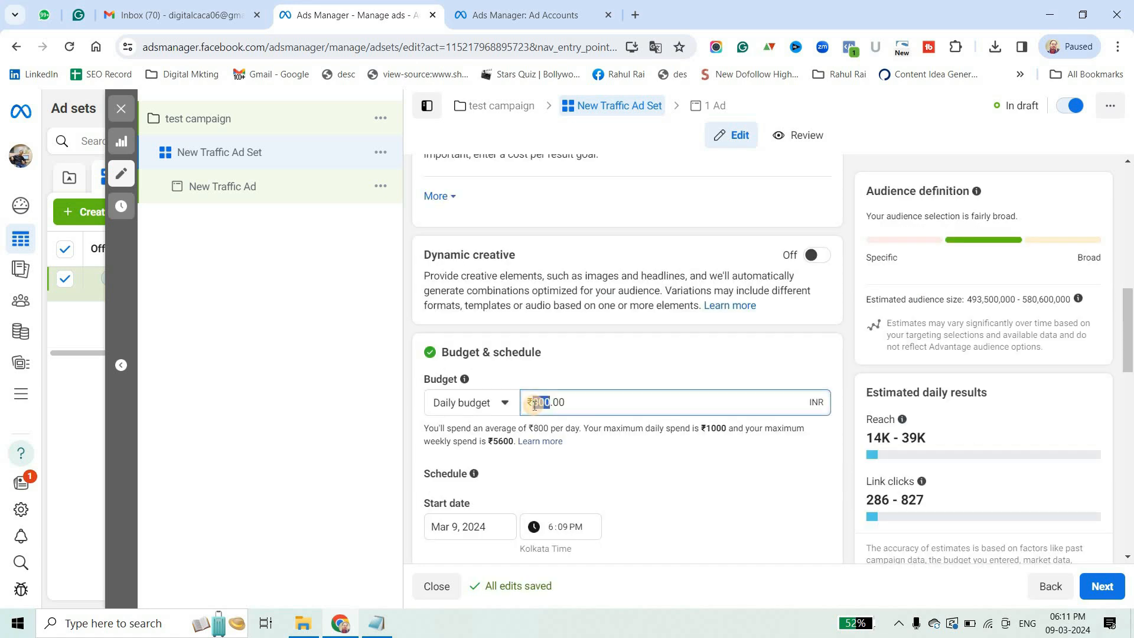
type("10")
left_click(590, 352)
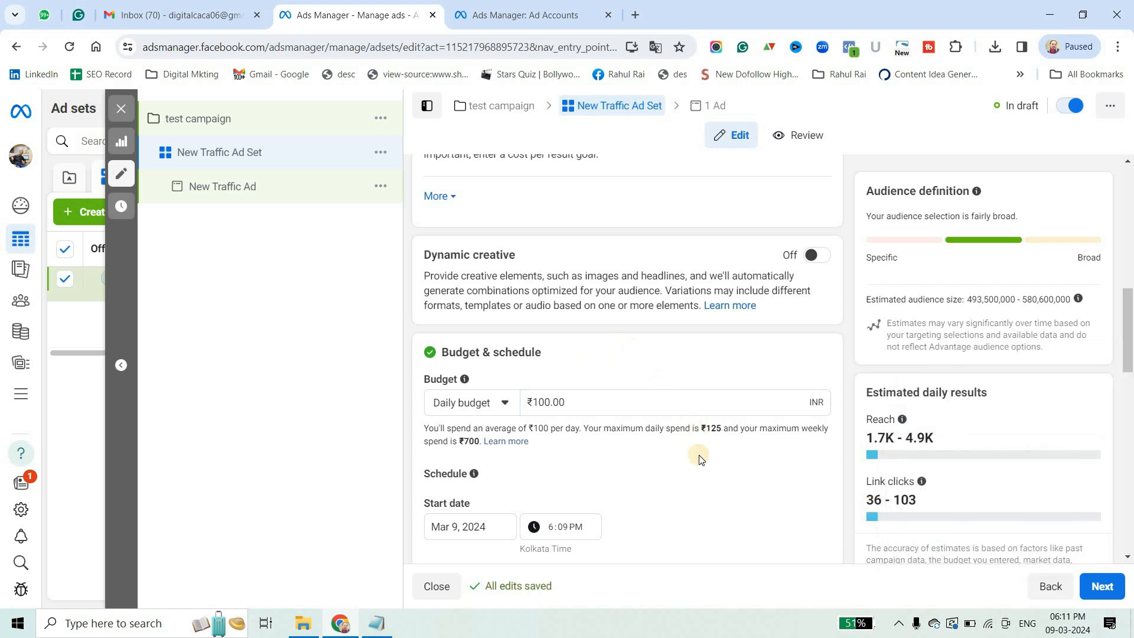
Step: Enable the schedule's end date, look at its date calendar, and disable the end date again without choosing a day
scroll(678, 414, "down", 2)
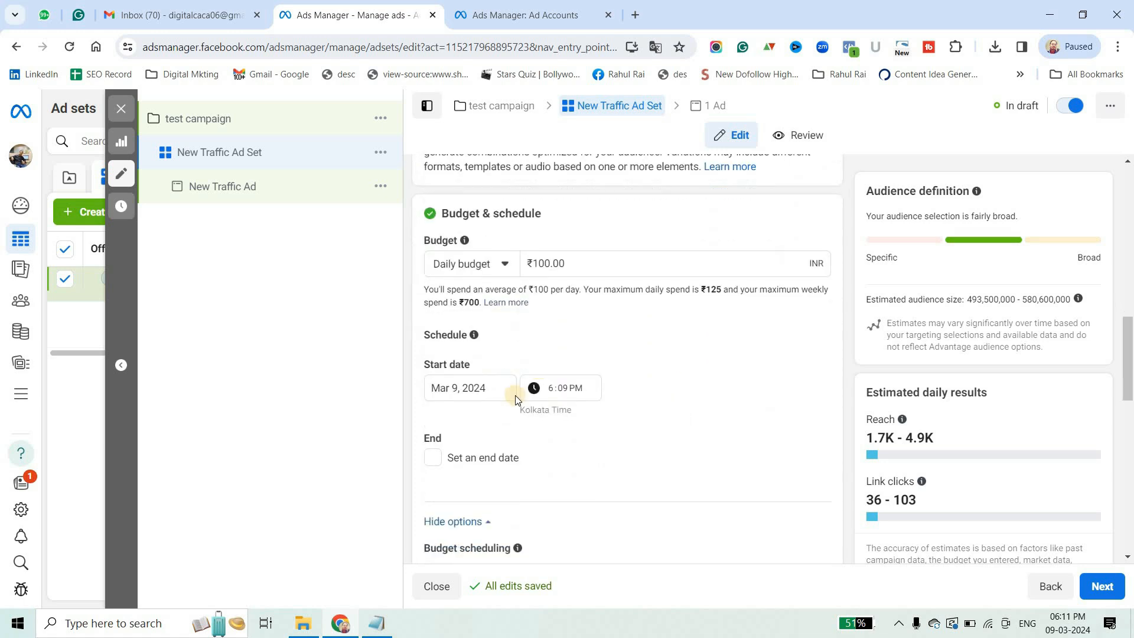
left_click(430, 452)
left_click(487, 481)
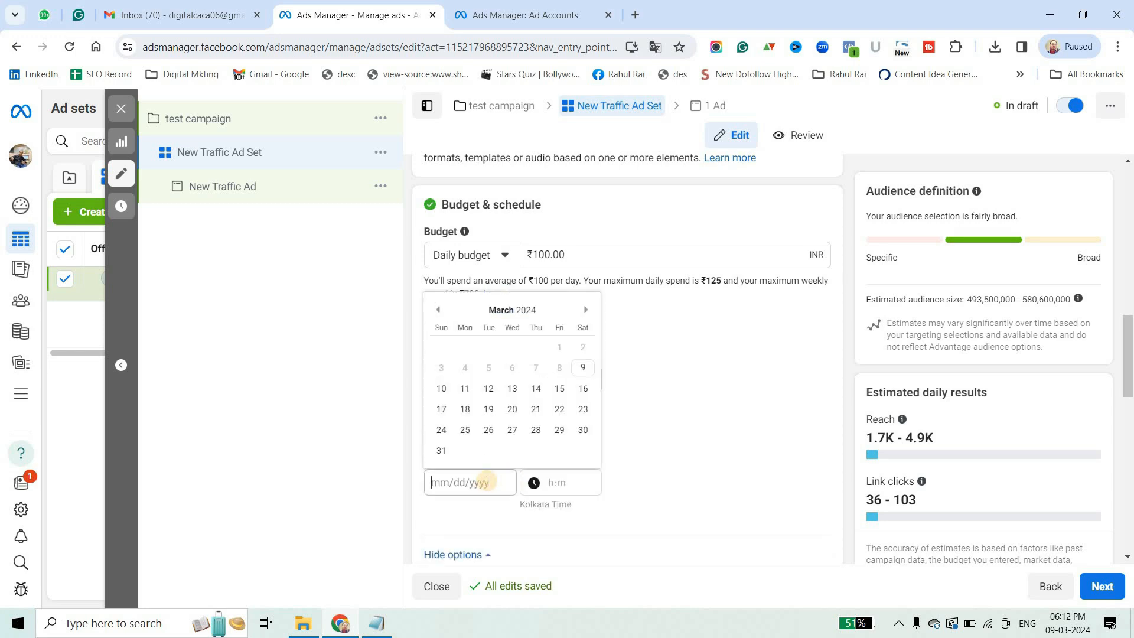
left_click(646, 402)
left_click(431, 451)
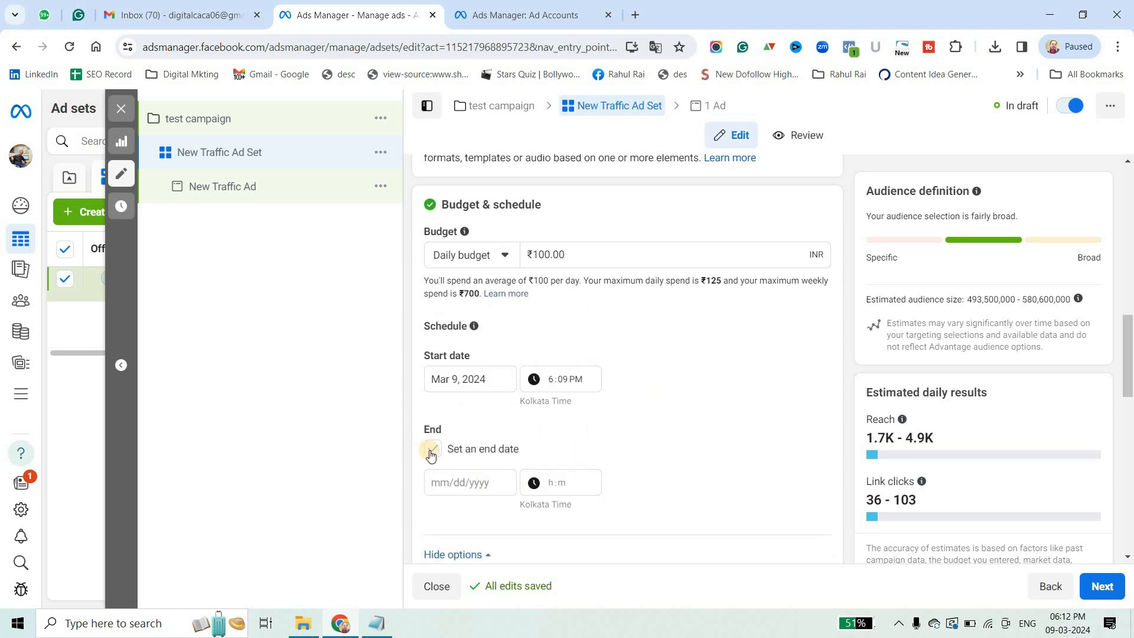
Step: Examine the budget scheduling options and the audience controls, including the additional minimum age, exclusion and language settings
scroll(657, 372, "down", 5)
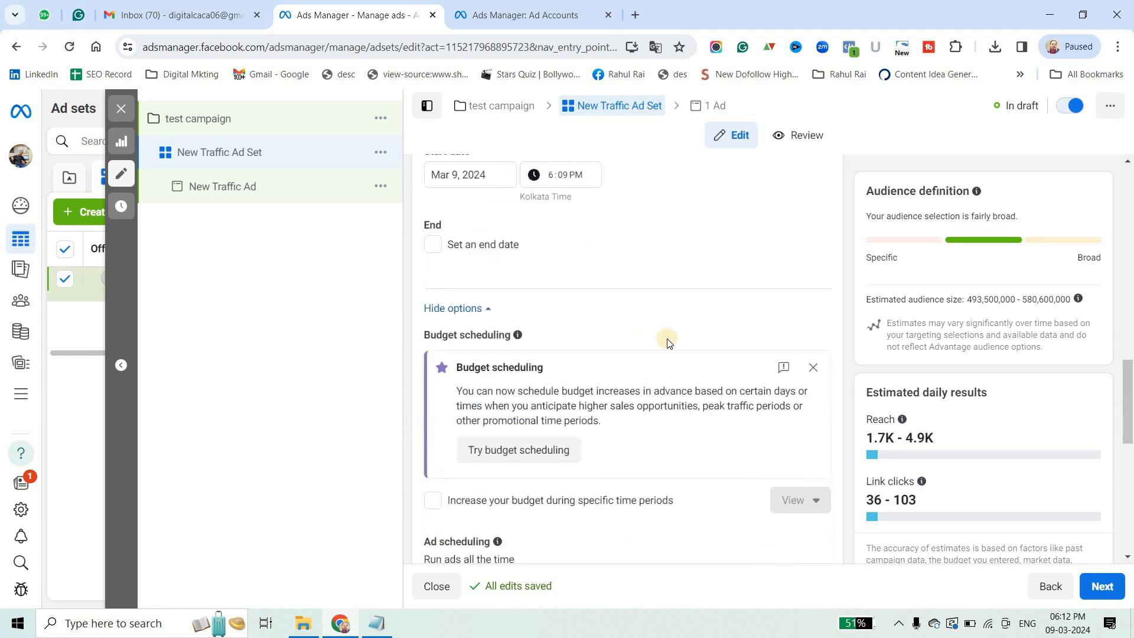
scroll(596, 266, "up", 2)
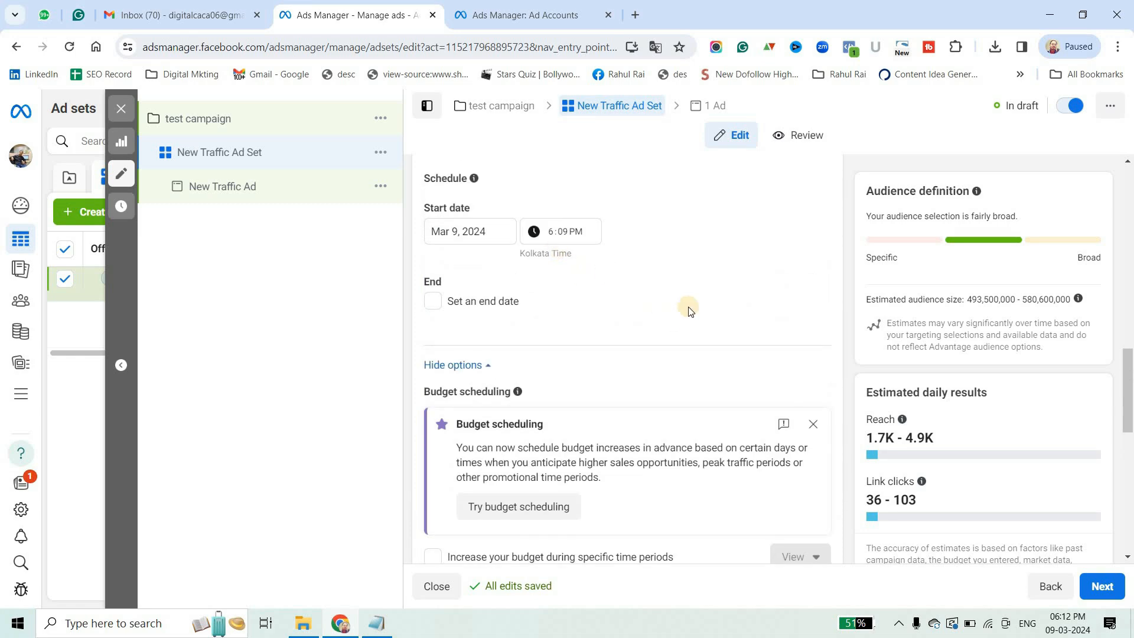
scroll(669, 347, "up", 1)
scroll(670, 331, "down", 5)
scroll(684, 354, "down", 3)
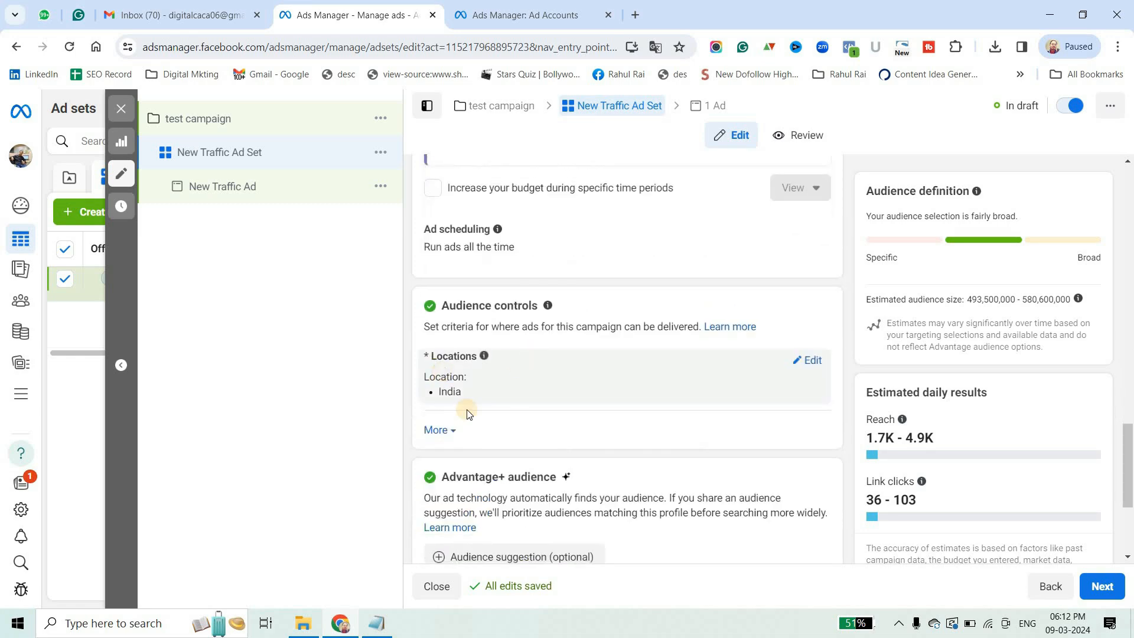
scroll(590, 381, "up", 1)
scroll(450, 431, "down", 1)
left_click(450, 430)
scroll(590, 396, "down", 2)
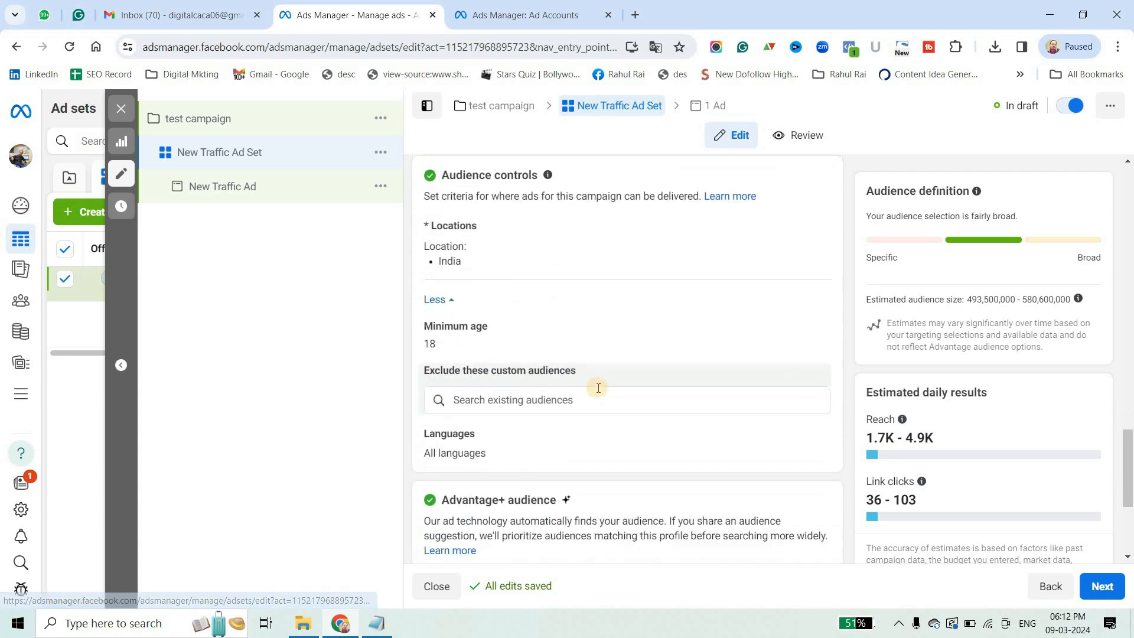
Step: Switch the ad set from Advantage+ audience to the original audience options
scroll(598, 387, "down", 2)
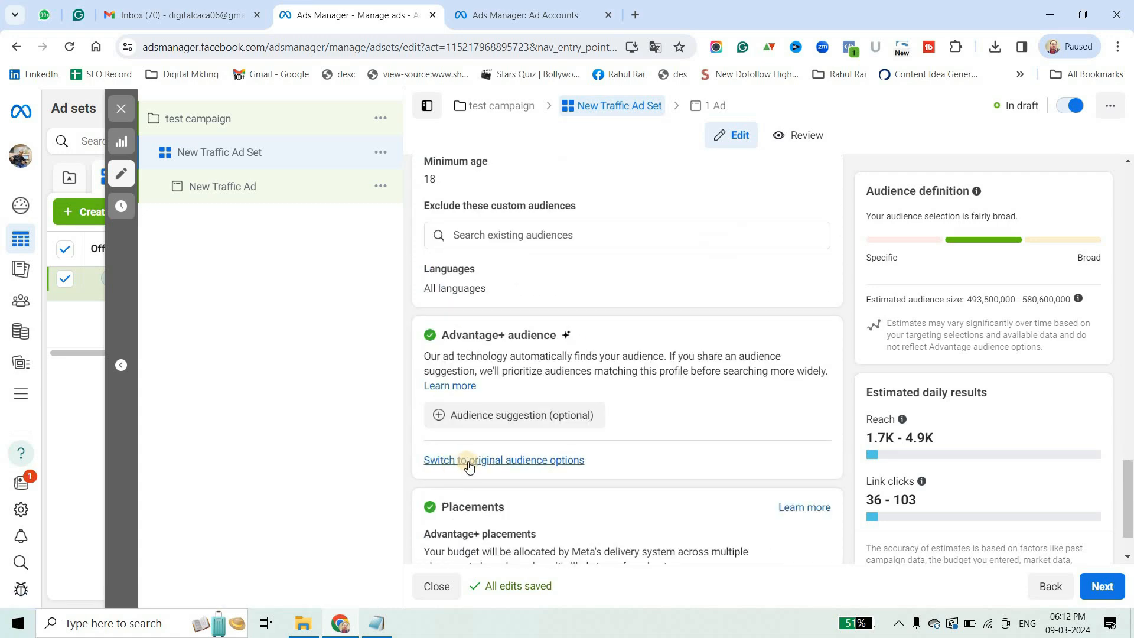
left_click(514, 462)
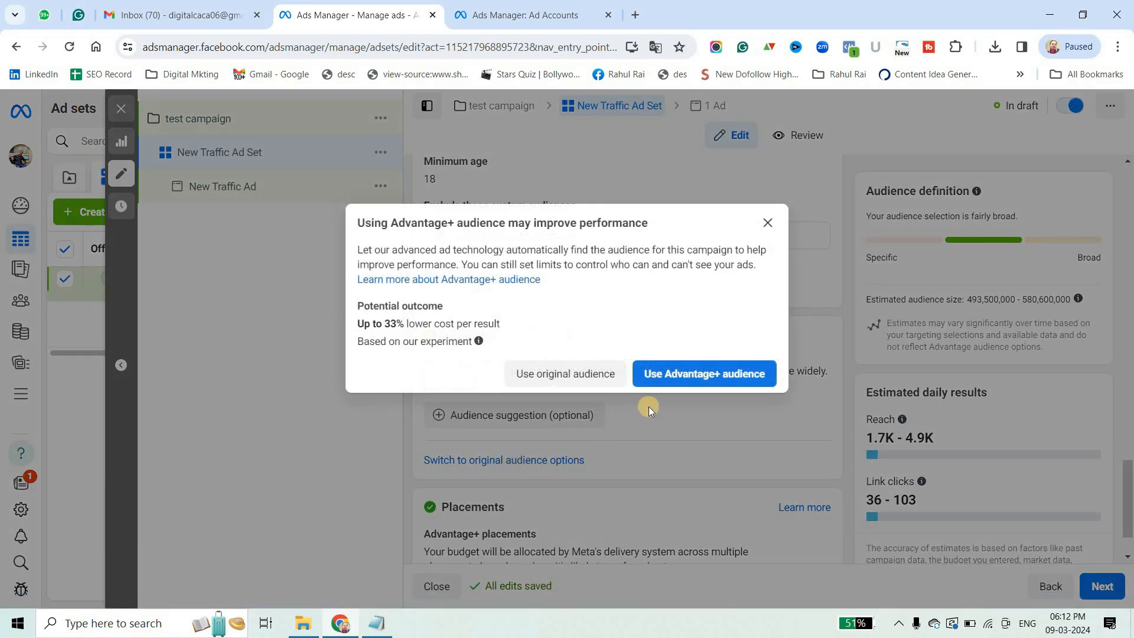
left_click(572, 377)
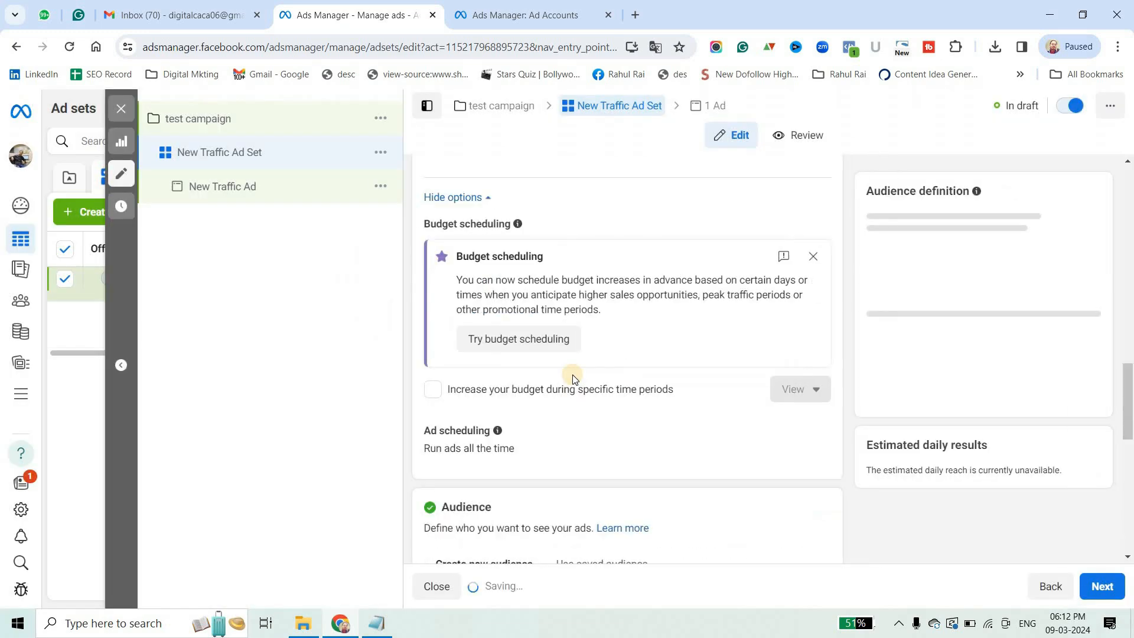
Step: Open the new audience's locations for editing and look at the location search and its map
scroll(675, 377, "down", 9)
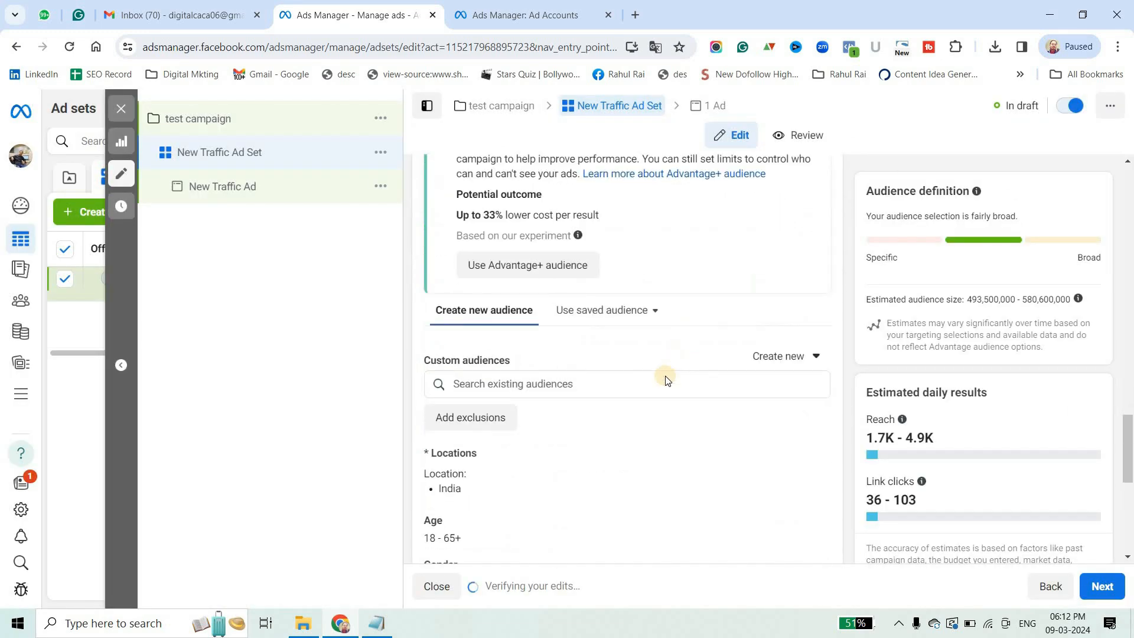
left_click(809, 383)
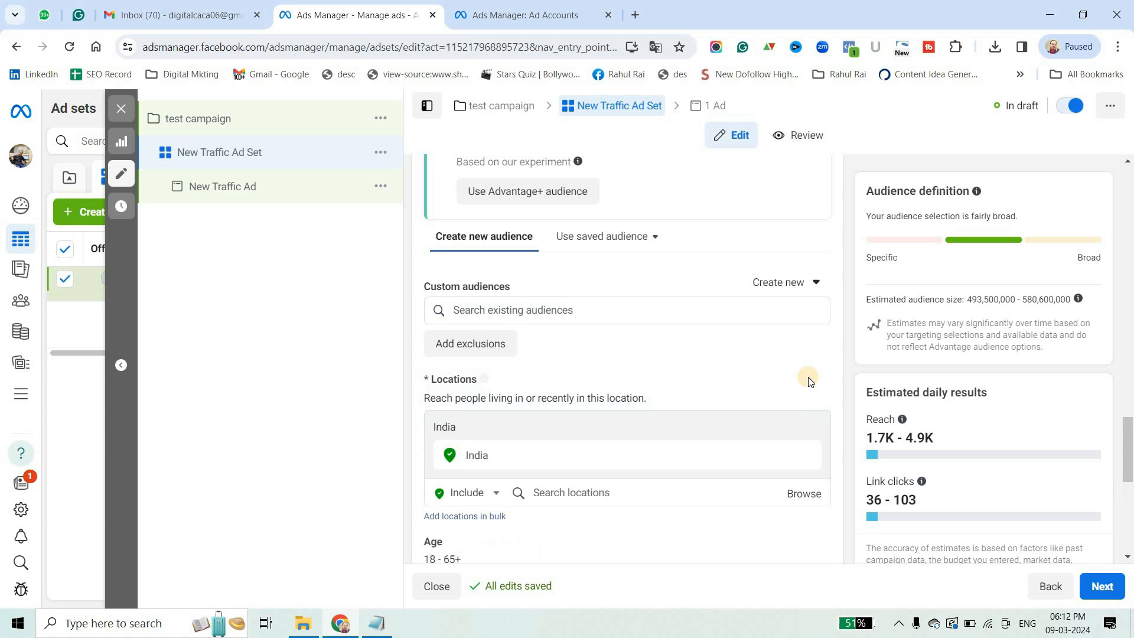
scroll(808, 354, "down", 1)
mouse_move(814, 387)
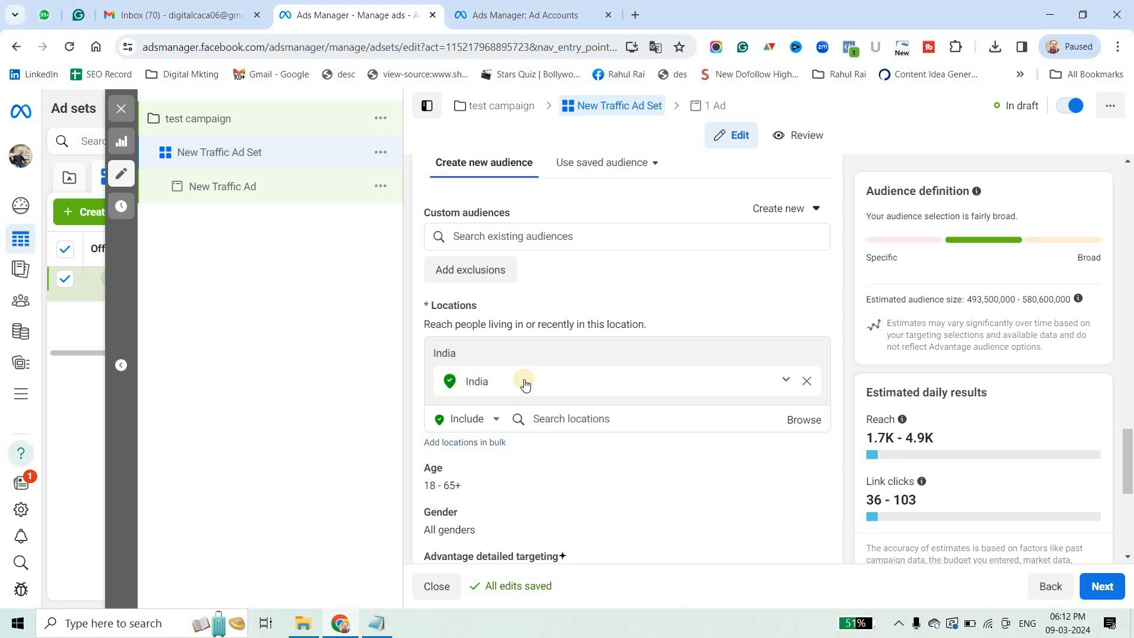
left_click(555, 424)
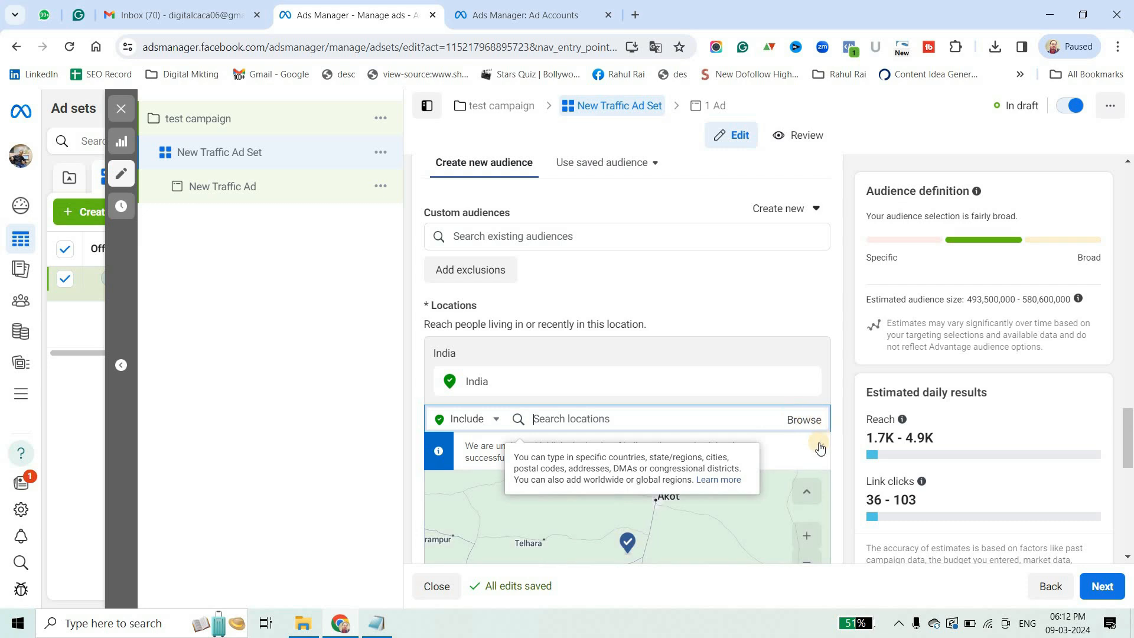
left_click(711, 331)
Step: Set the audience's age range to a minimum of 20 and a maximum of 50
scroll(703, 339, "down", 4)
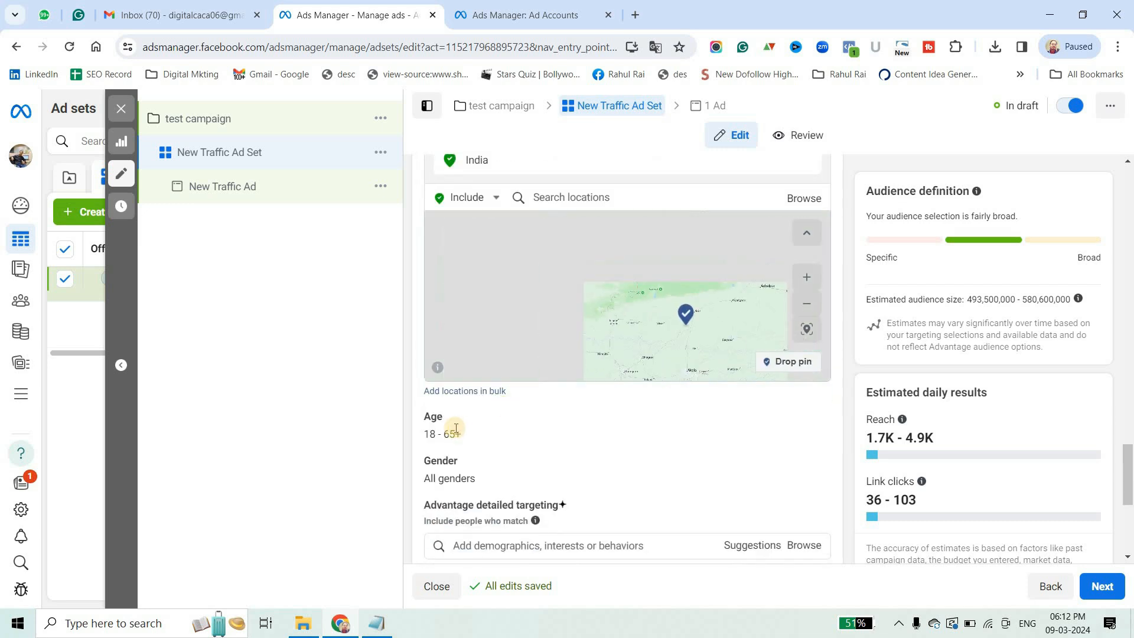
left_click(812, 419)
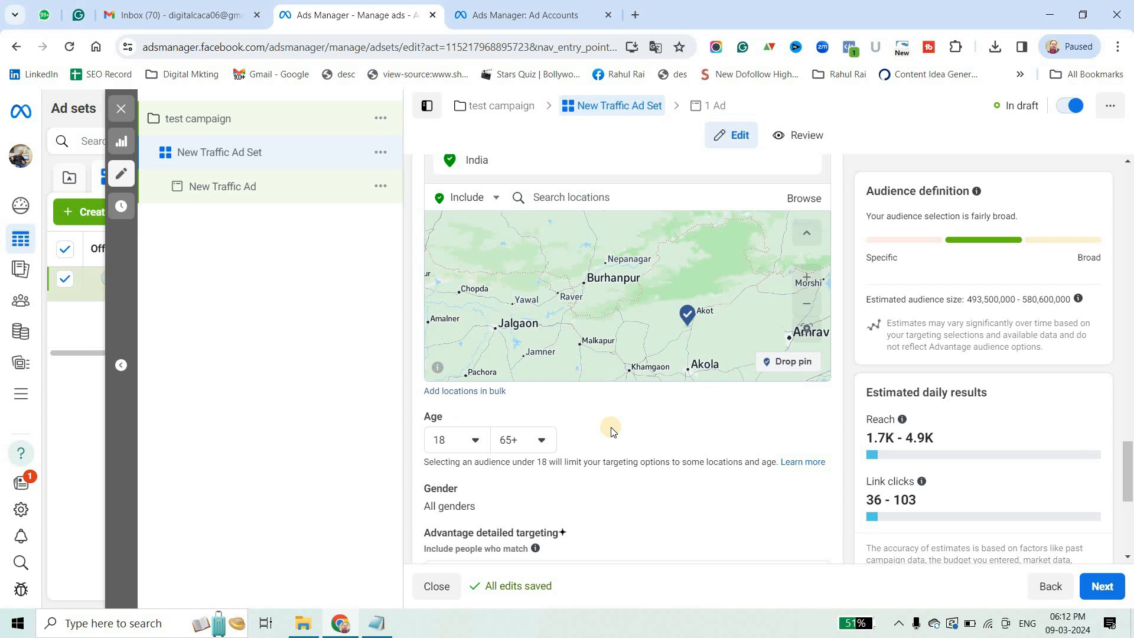
scroll(612, 432, "down", 1)
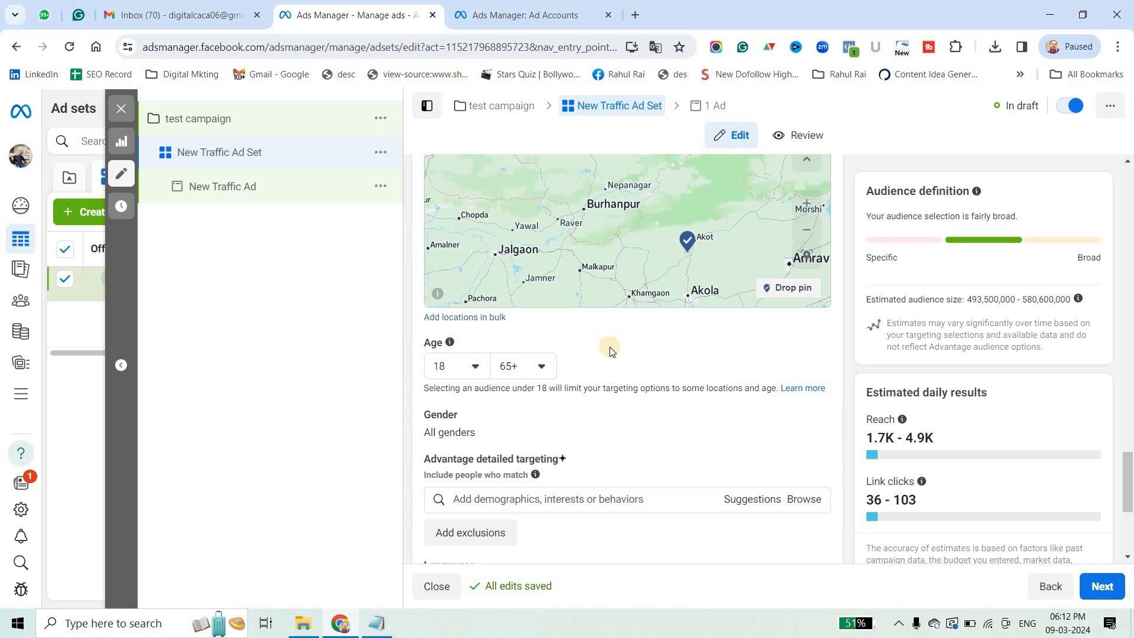
left_click(453, 371)
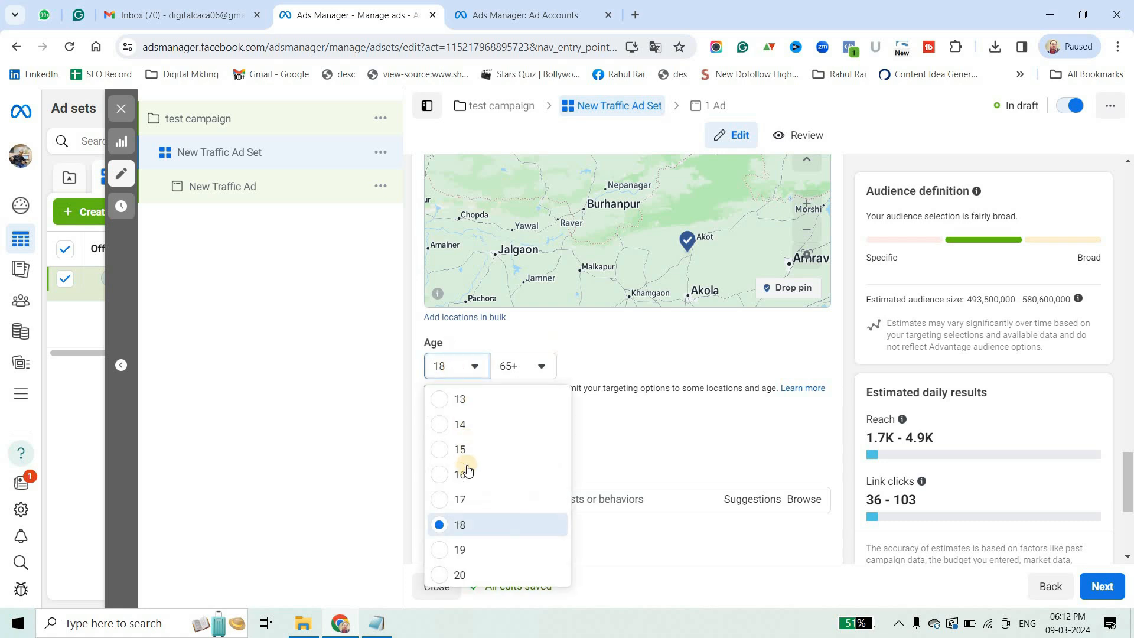
scroll(449, 496, "down", 1)
left_click(442, 502)
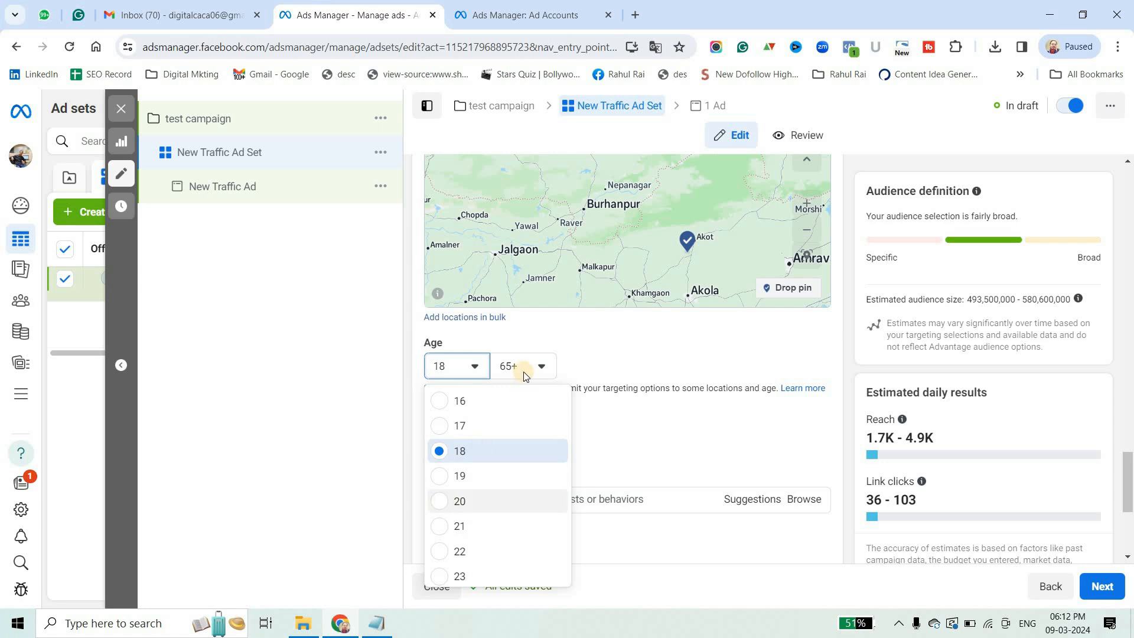
left_click(526, 367)
scroll(523, 489, "up", 3)
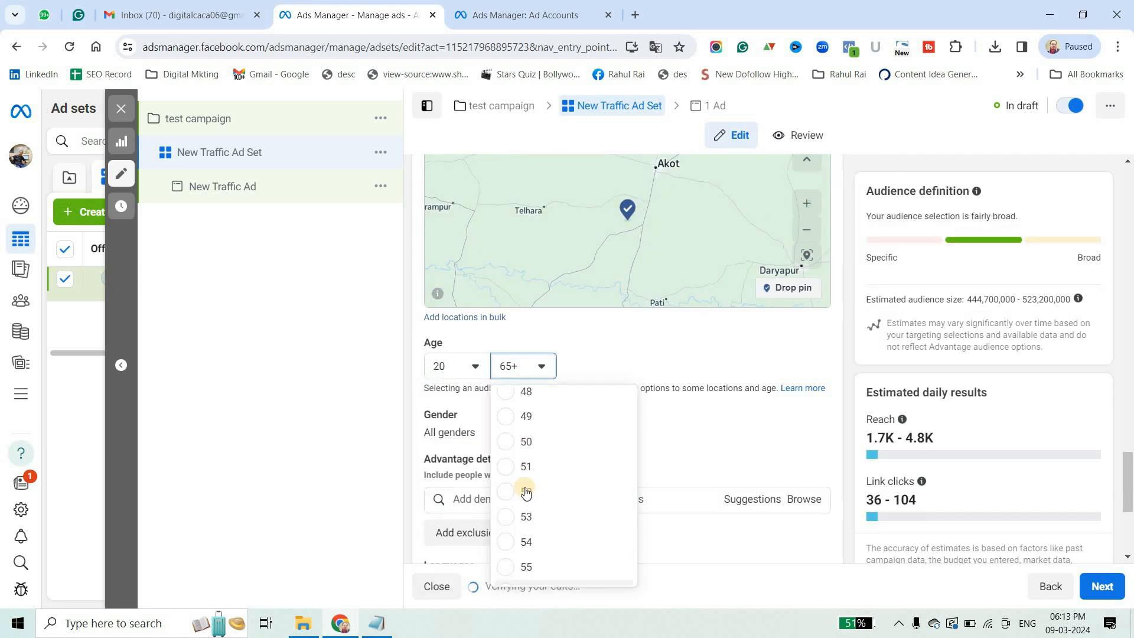
left_click(506, 491)
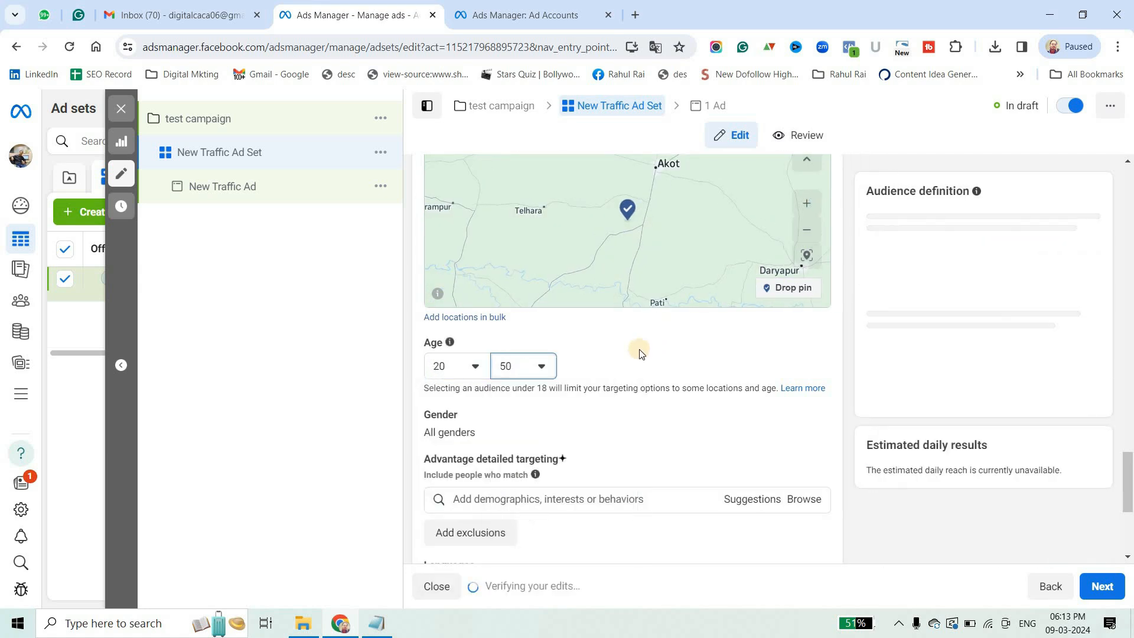
Step: Search the detailed targeting for "clothes" and add the interest "baby clothes"
scroll(661, 343, "down", 1)
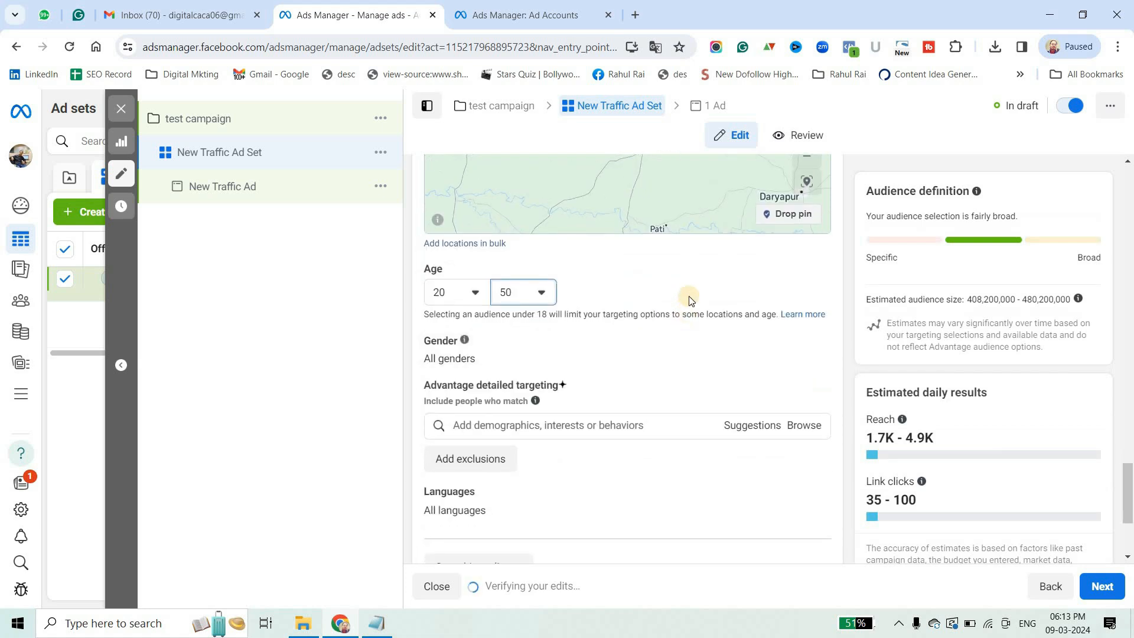
scroll(685, 311, "down", 2)
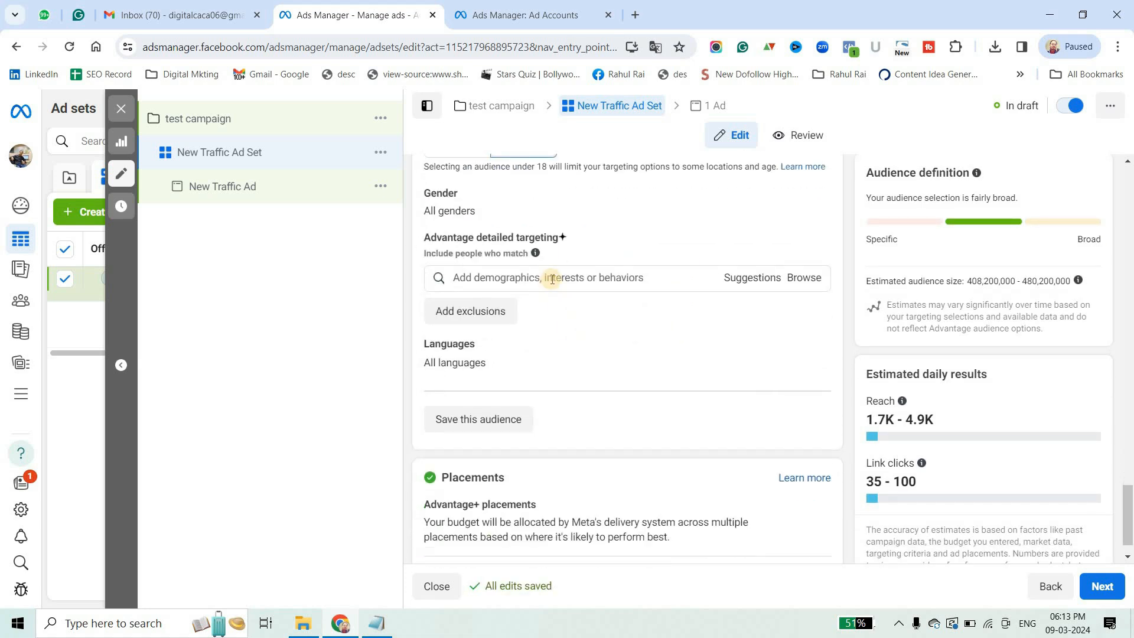
left_click(625, 276)
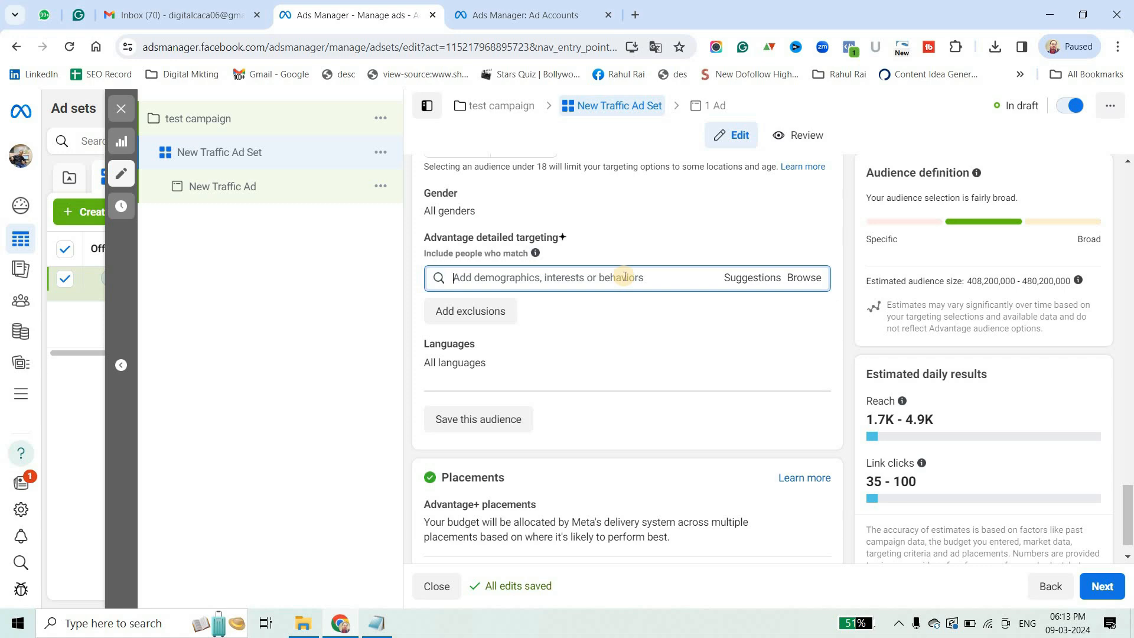
type("clothes")
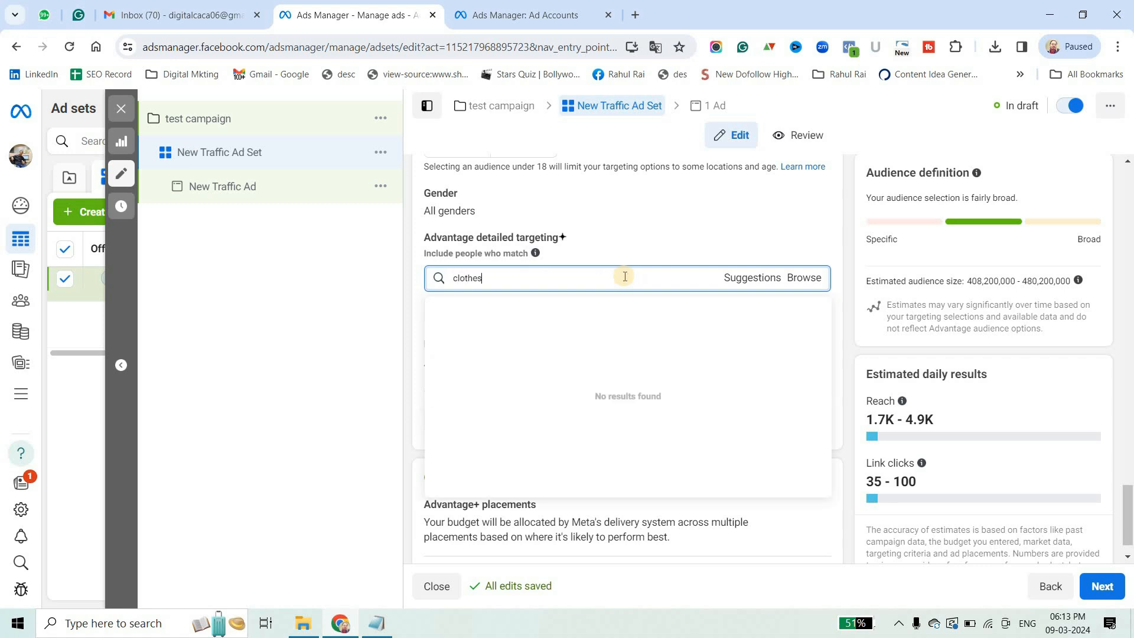
left_click(517, 374)
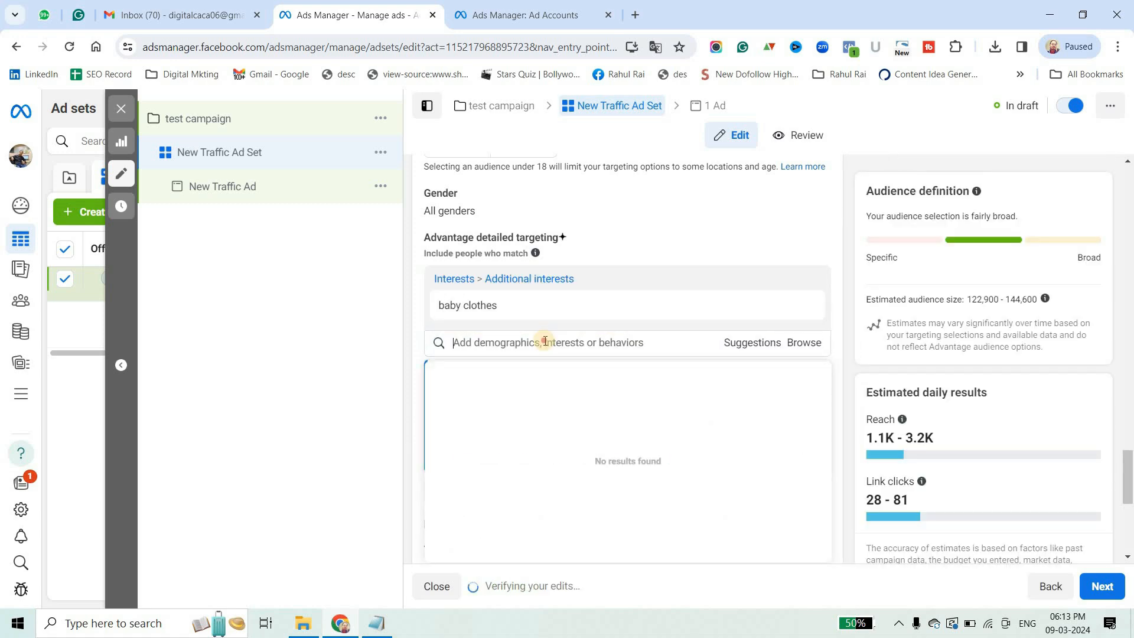
Step: Add the interests "Men's Wearhouse (apparel)" and "Clothing (apparel)" to the detailed targeting by searching for "mens wear" and "clothes"
left_click(544, 342)
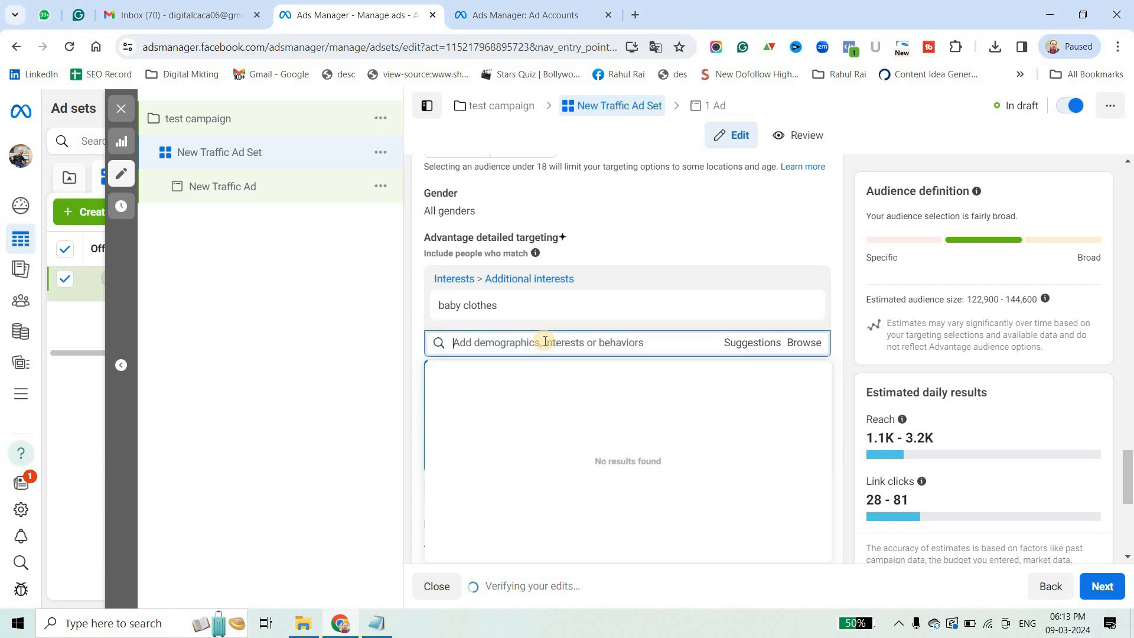
type("mens wear")
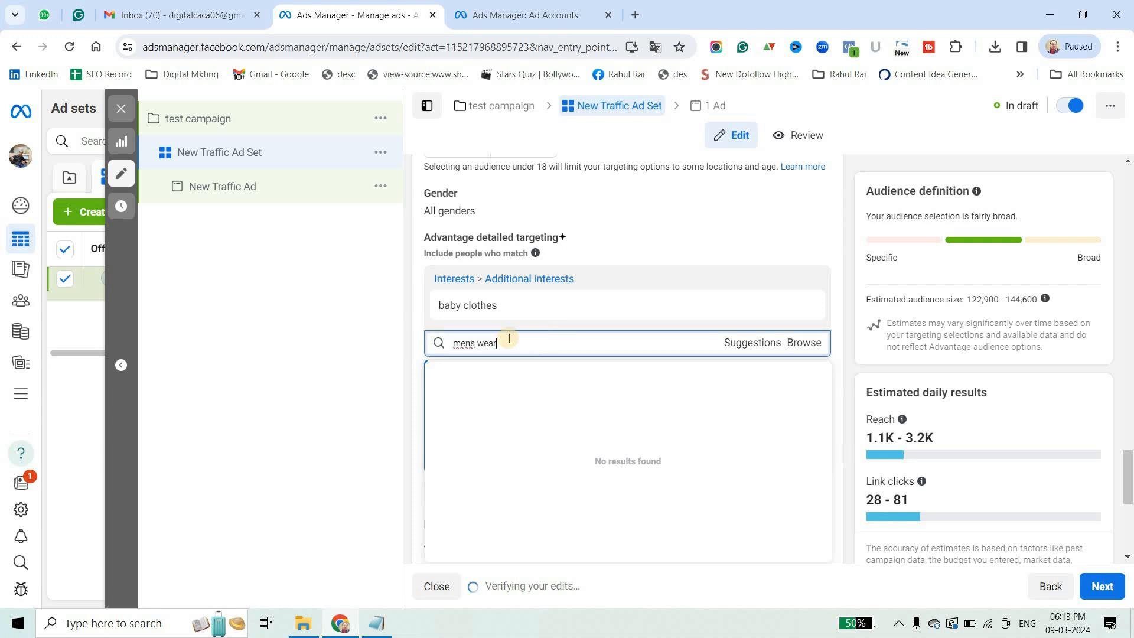
left_click(592, 370)
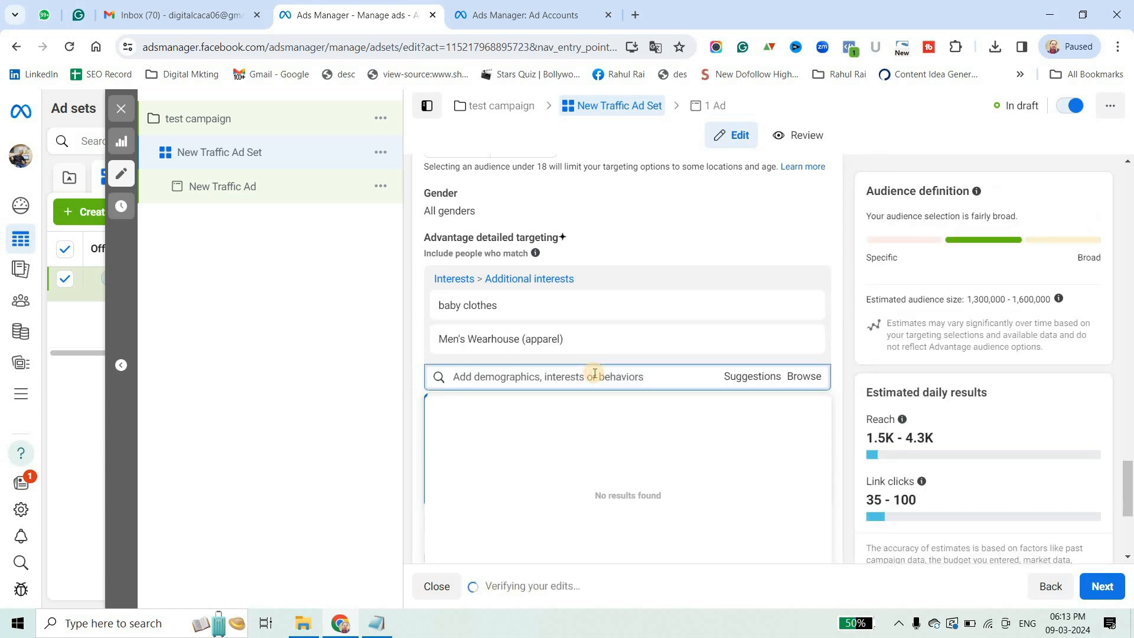
type("clothes")
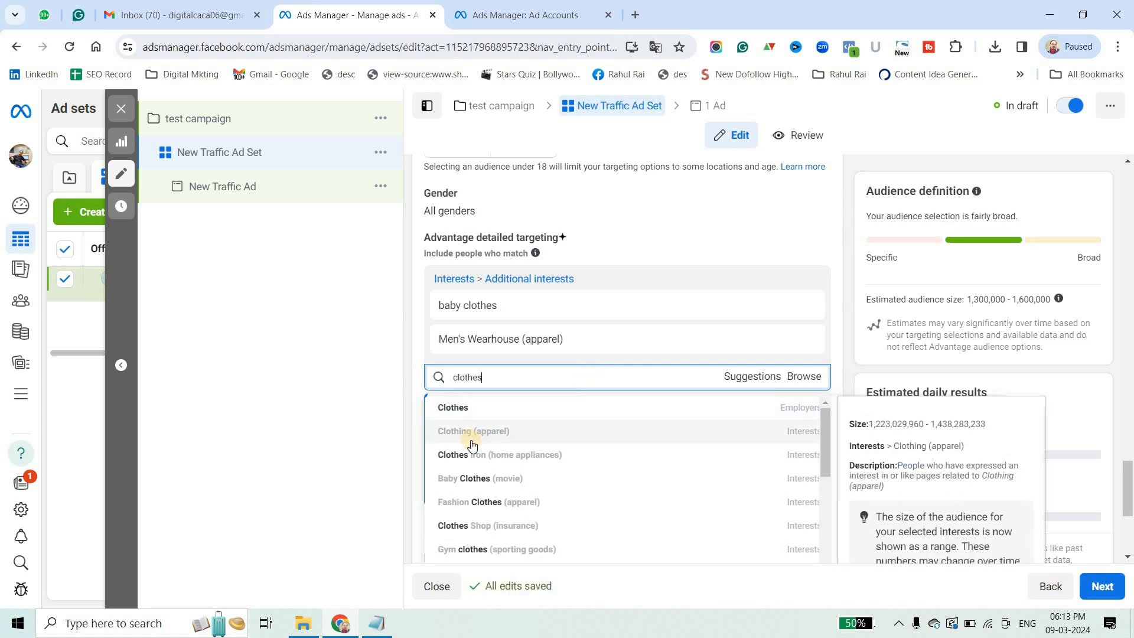
left_click(490, 435)
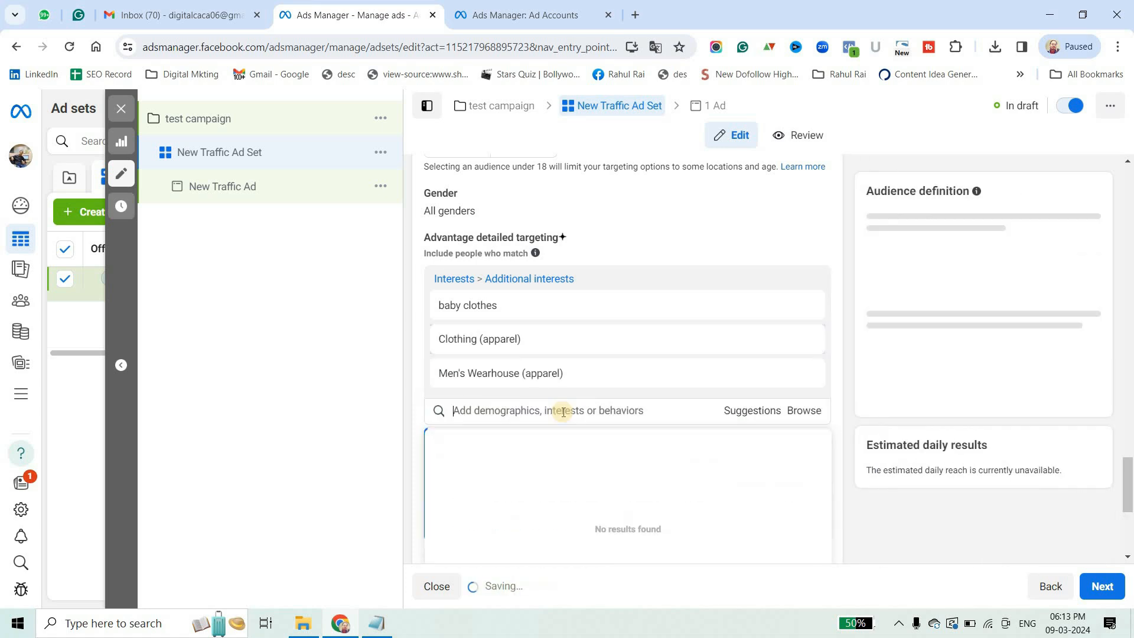
type("s")
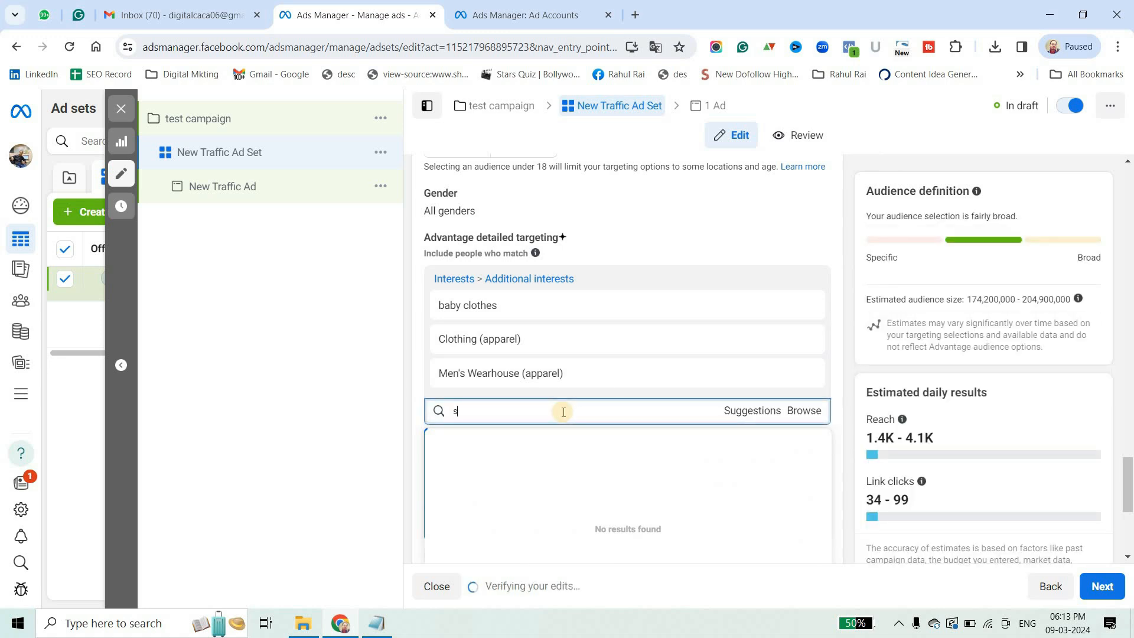
type("ports ")
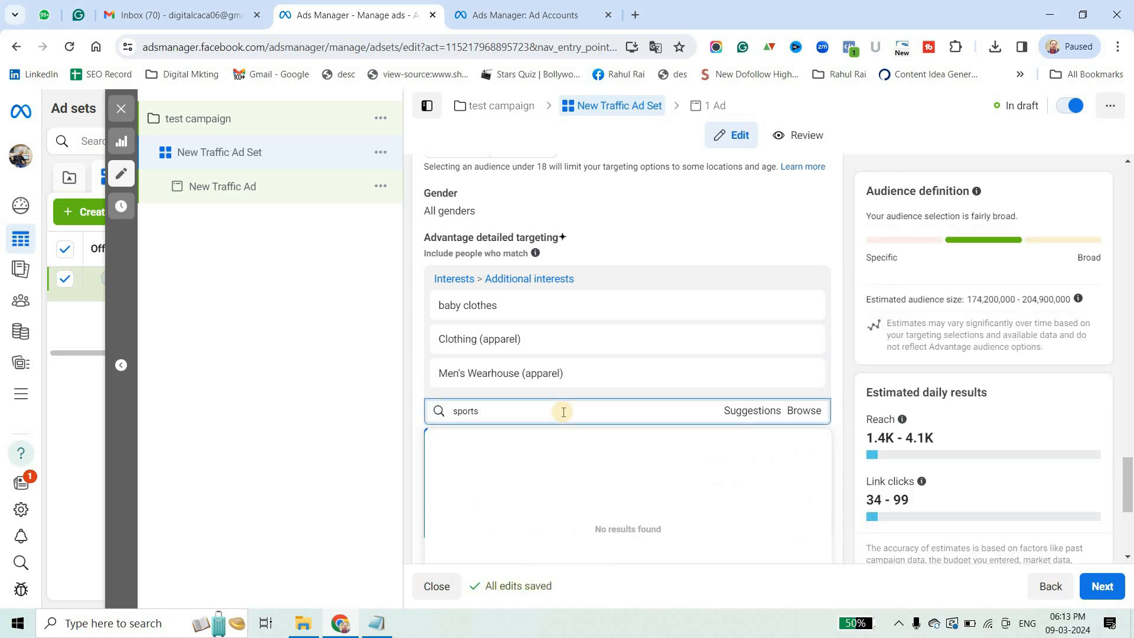
type("s")
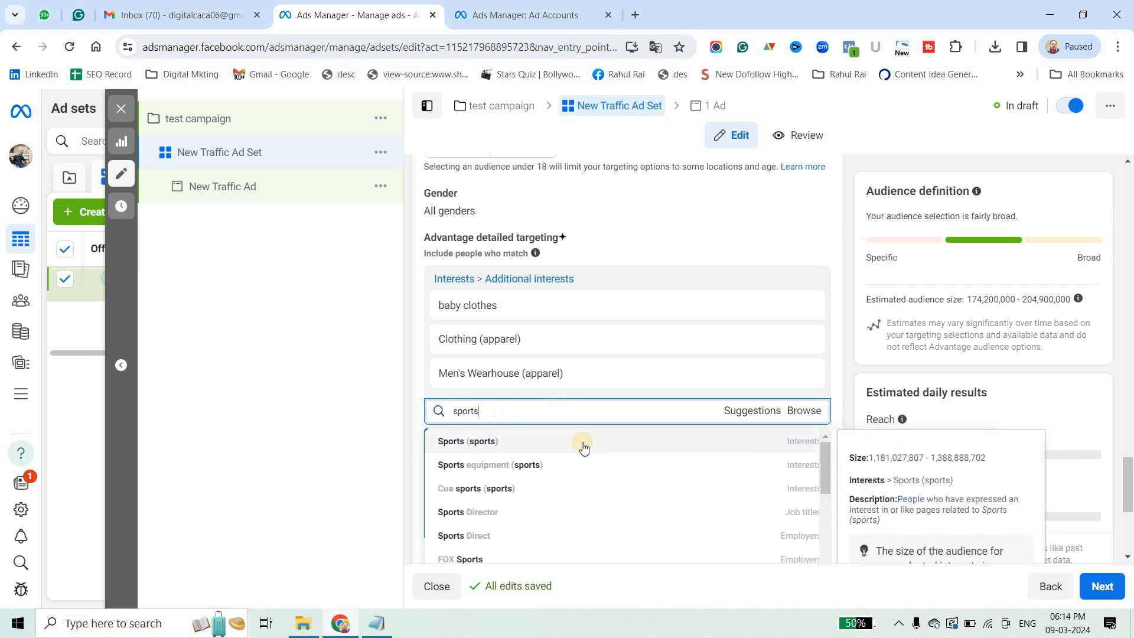
Step: Search the detailed targeting for "shoes" and add the interest "Best Shoes (retailer)"
double_click(487, 415)
type("shoe")
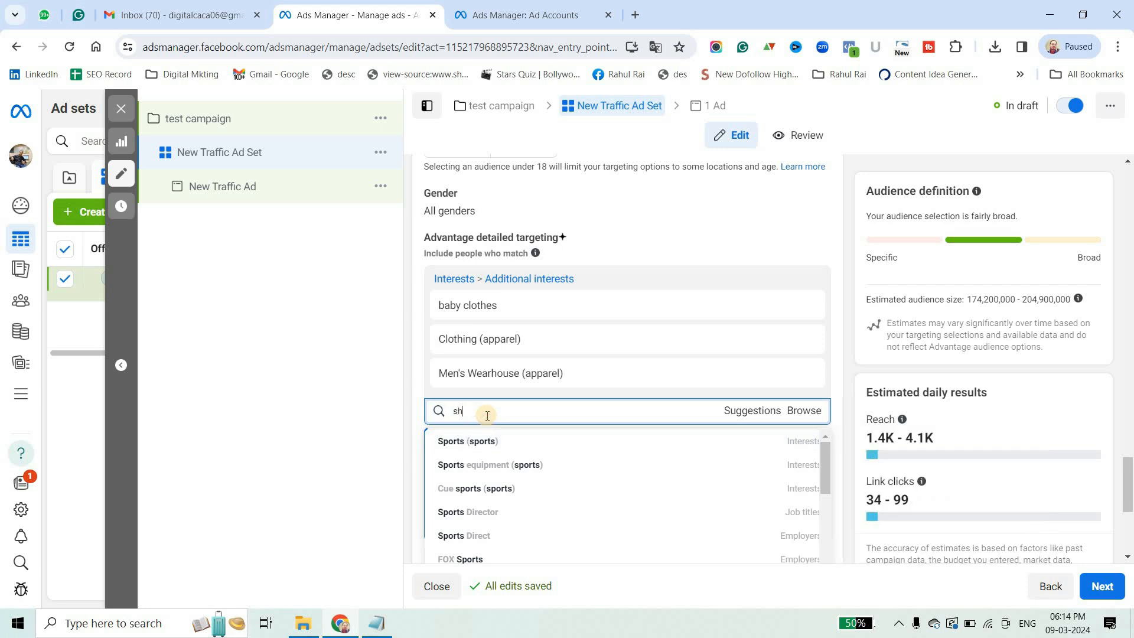
scroll(516, 499, "down", 3)
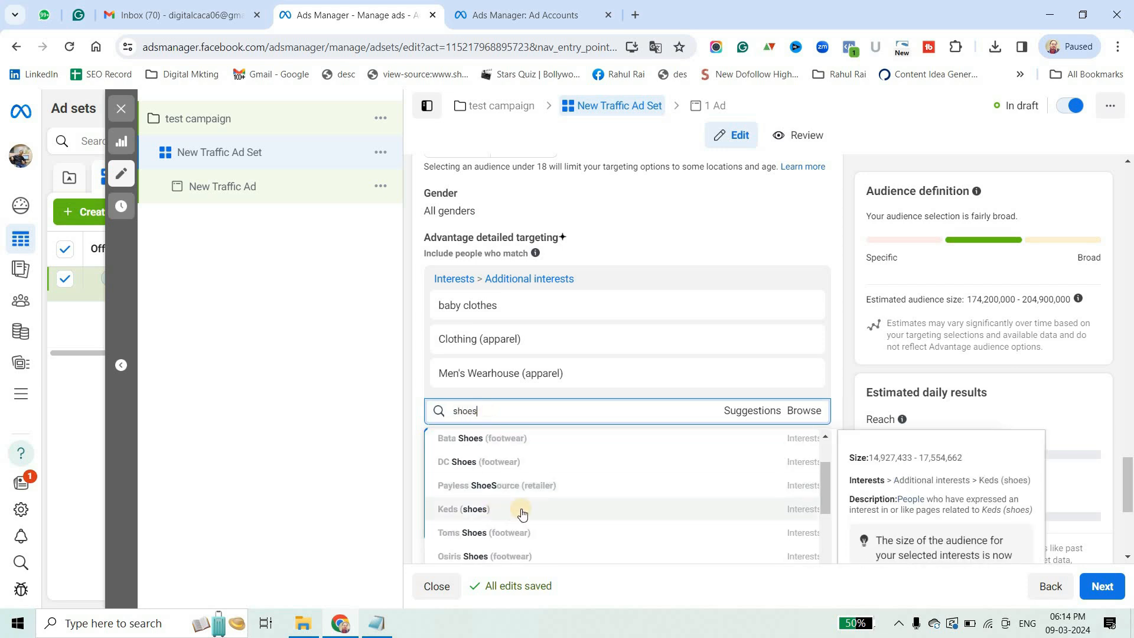
scroll(549, 501, "down", 3)
scroll(521, 479, "down", 1)
scroll(528, 489, "up", 1)
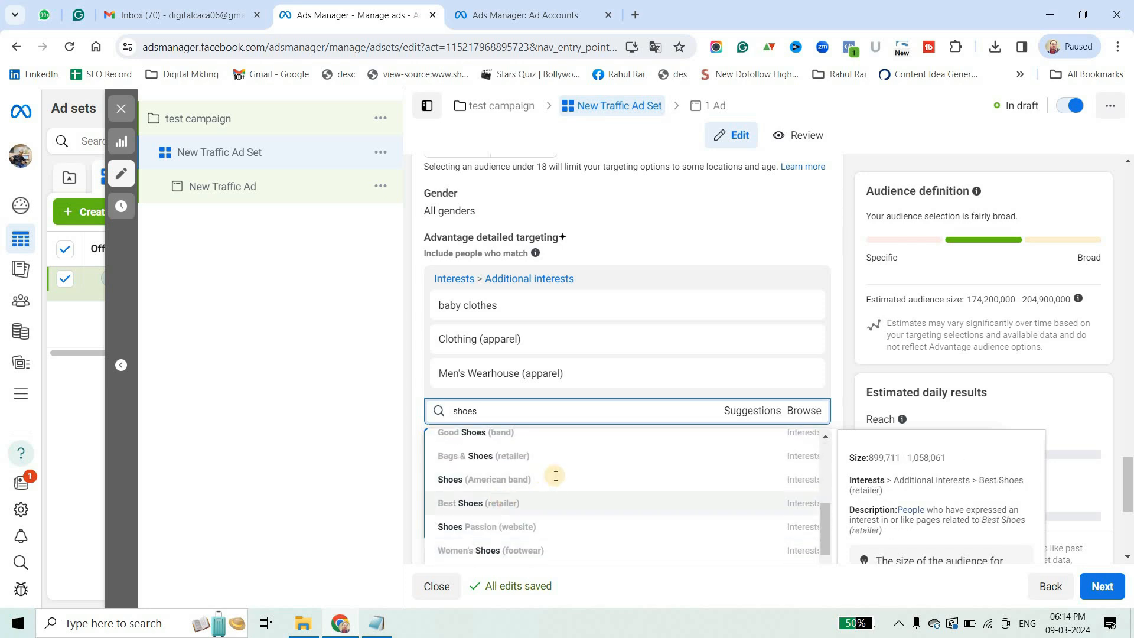
left_click(532, 500)
Step: Add the suggested interests "Sneakers (footwear)", "Shoes (footwear)" and "Online shopping (retail)" to the detailed targeting
scroll(708, 387, "down", 1)
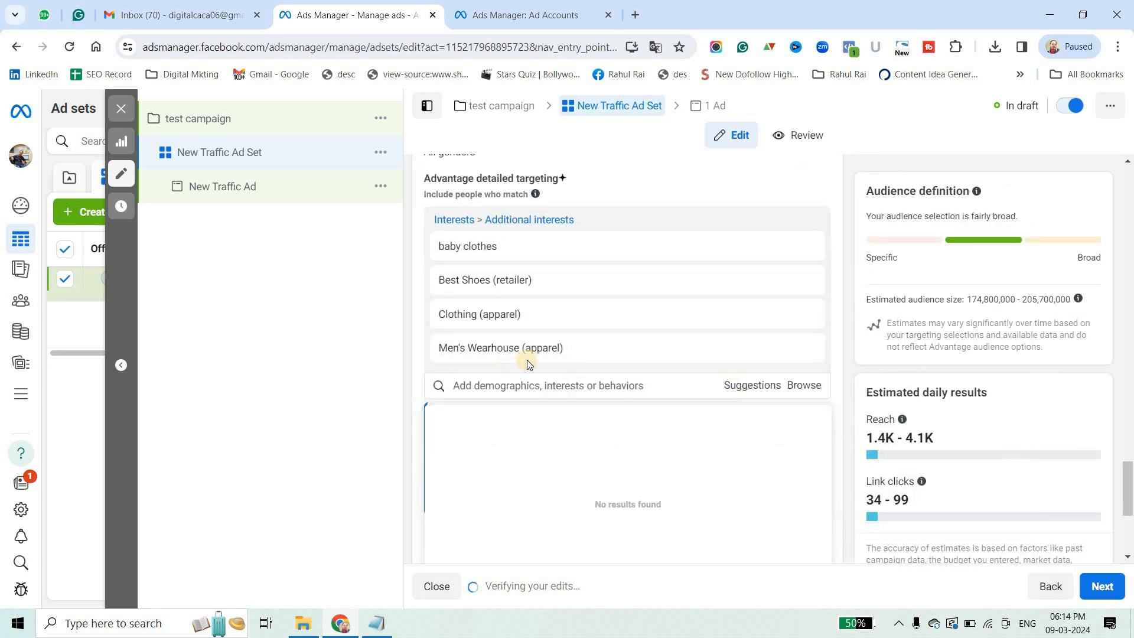
left_click(749, 392)
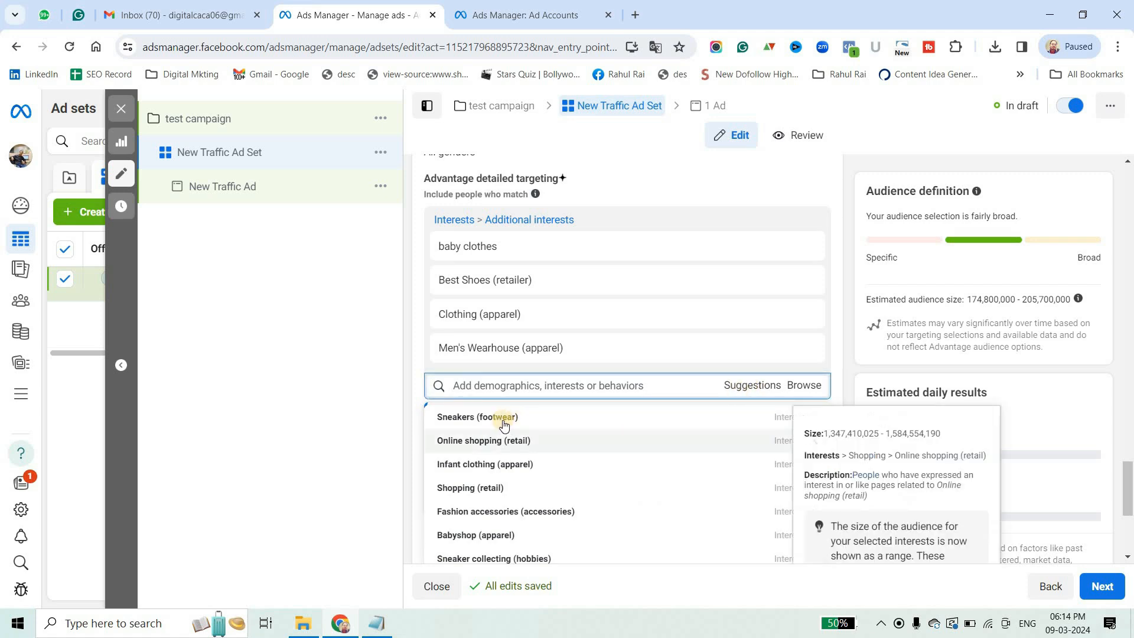
left_click(539, 417)
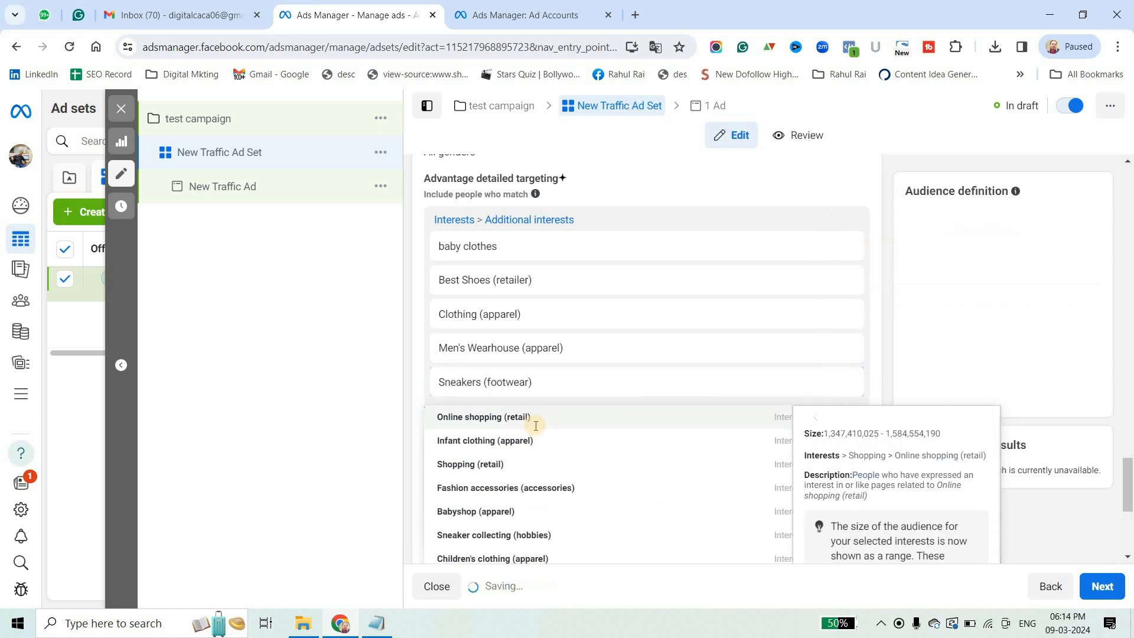
left_click(550, 450)
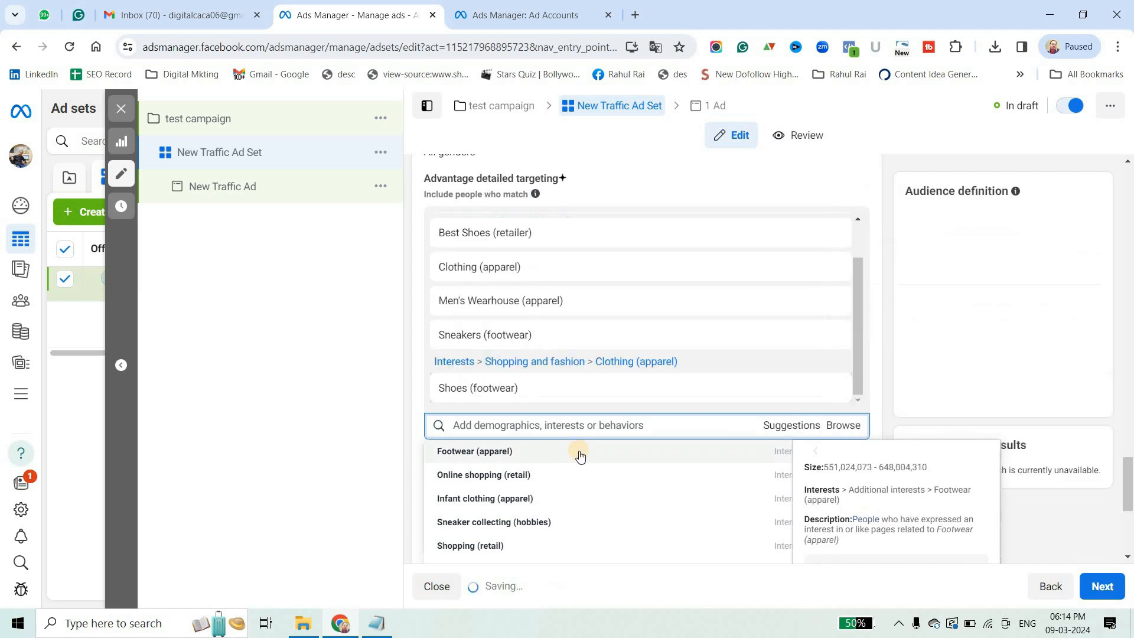
left_click(595, 482)
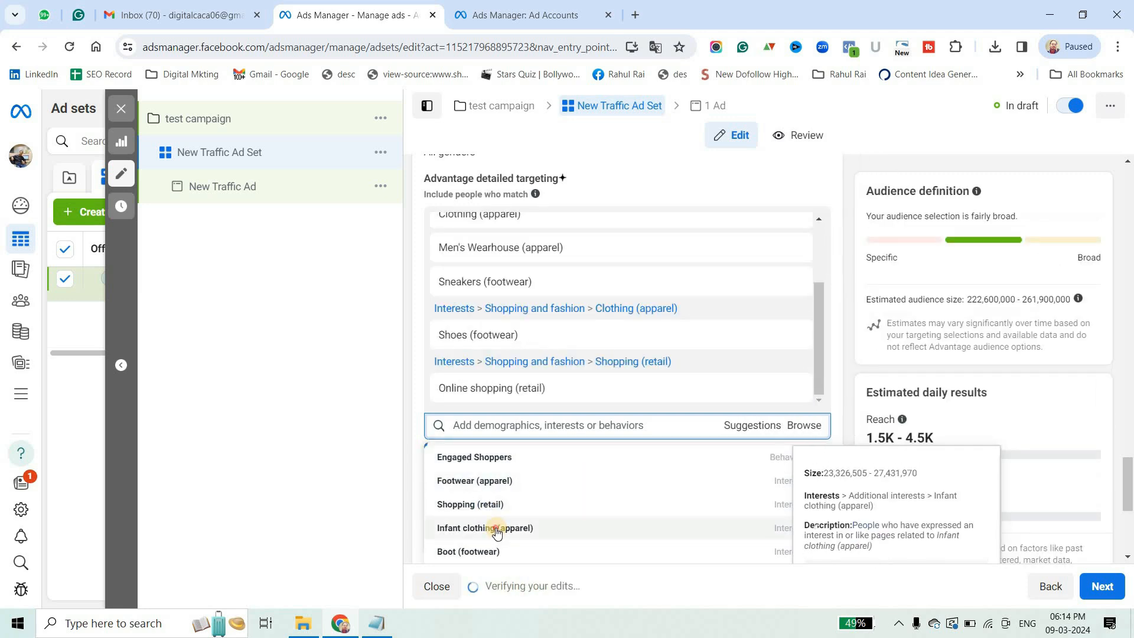
Step: Add the suggestions "Infant clothing (apparel)", "Babyshop (apparel)" and "Engaged Shoppers" to the detailed targeting
left_click(496, 531)
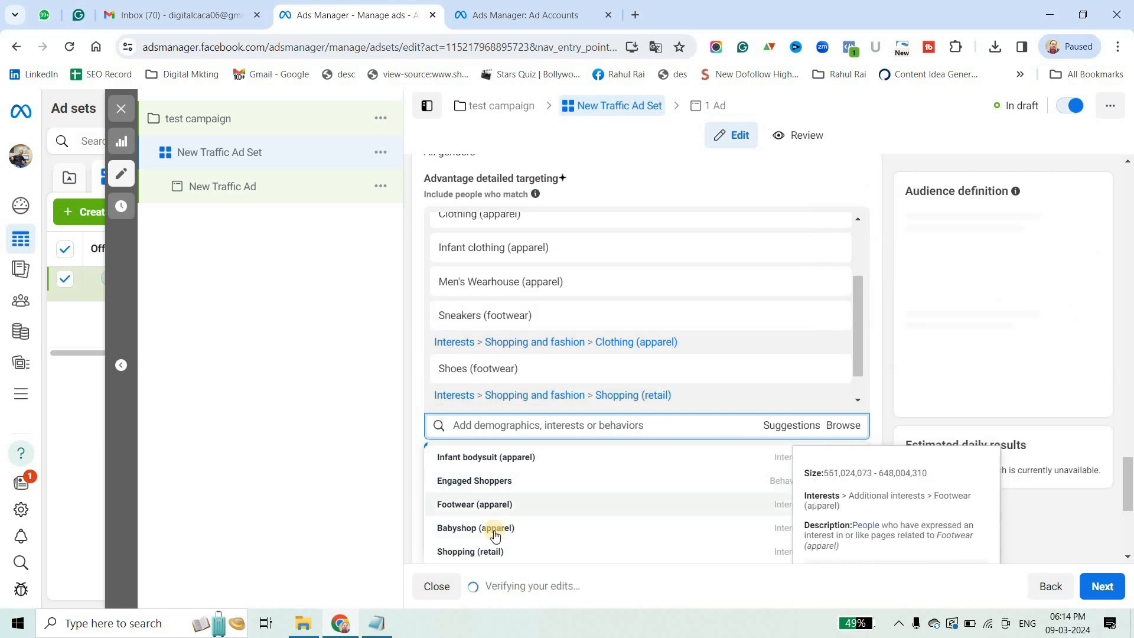
left_click(497, 531)
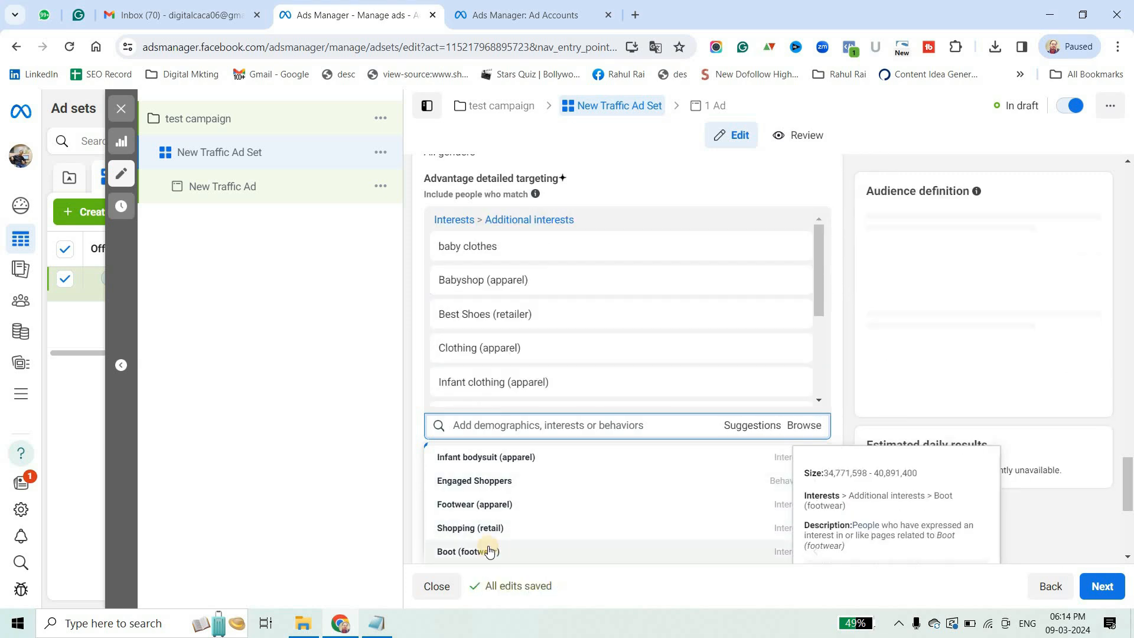
left_click(499, 481)
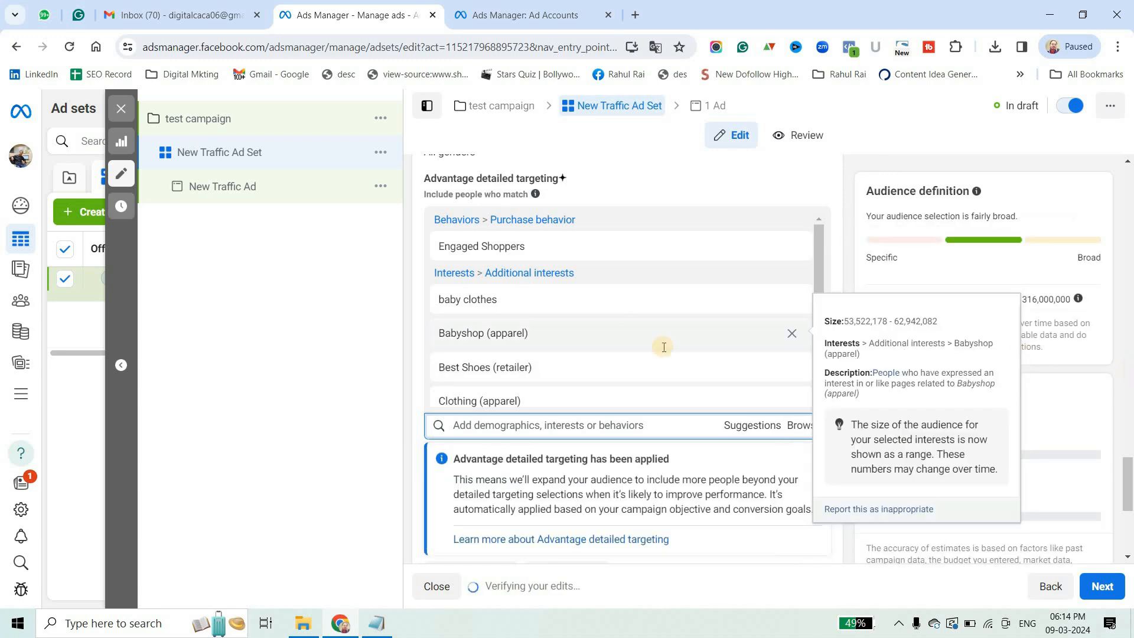
Step: Review the selected detailed targeting entries, the languages setting, the option to save the audience and the placements
scroll(590, 312, "down", 5)
scroll(590, 278, "down", 3)
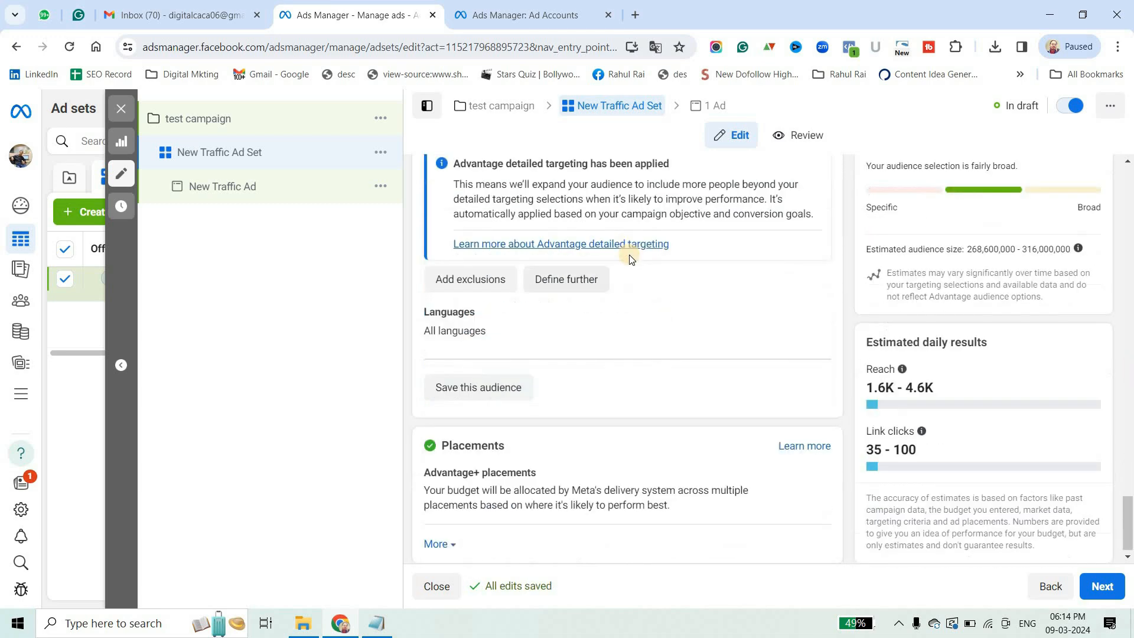
scroll(531, 360, "up", 1)
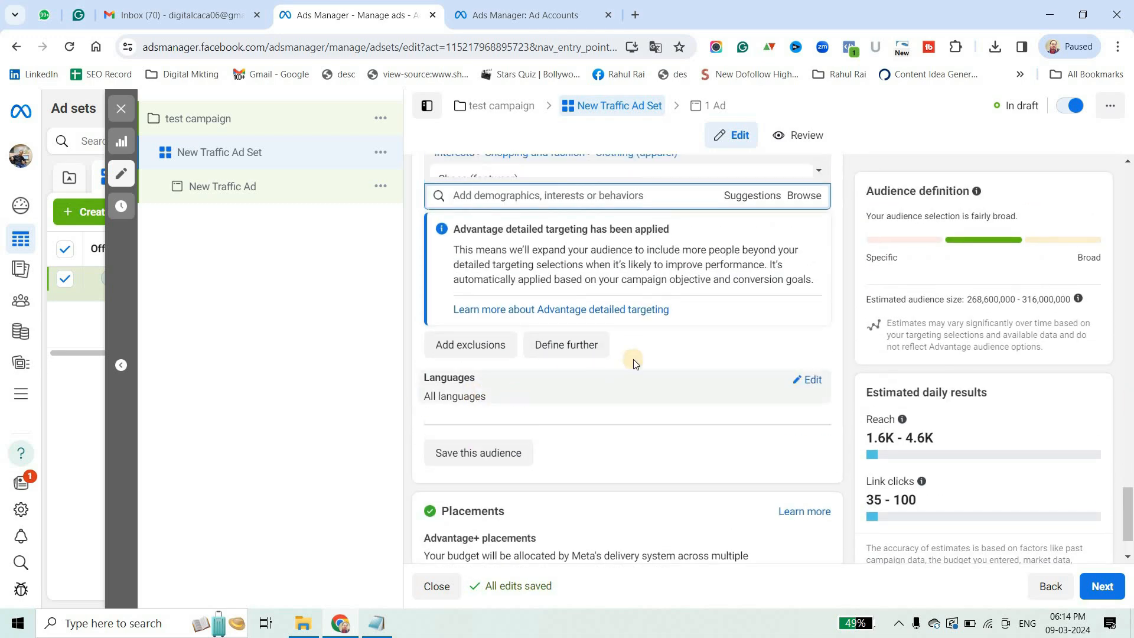
scroll(805, 301, "up", 3)
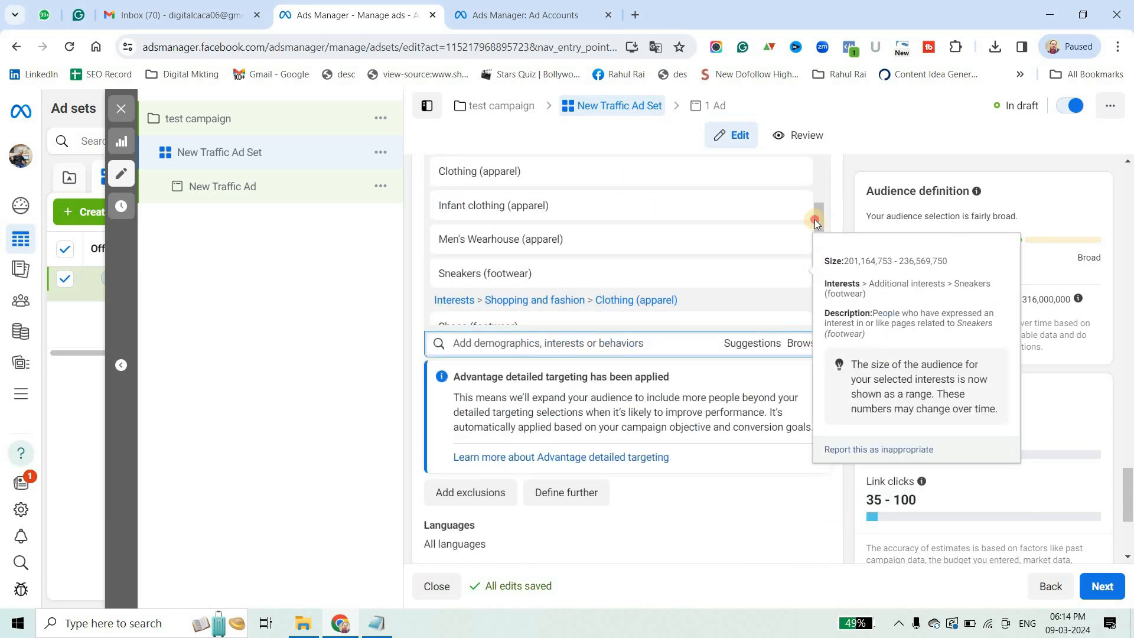
scroll(820, 297, "down", 2)
scroll(485, 433, "down", 3)
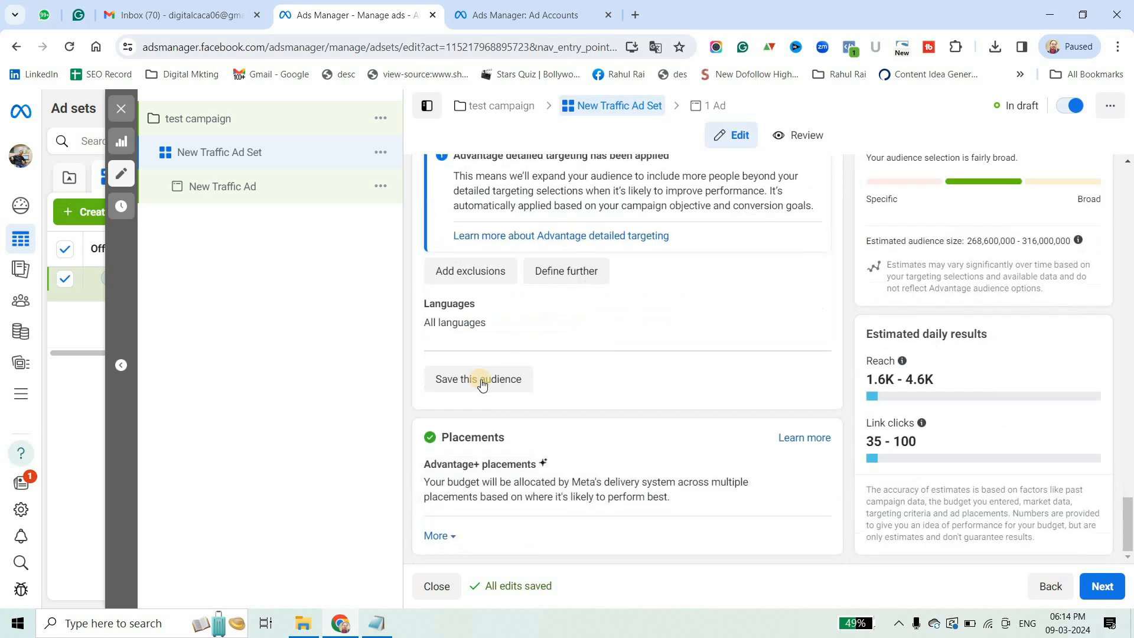
Step: Save the ad set's targeting as a new audience named "clothe"
left_click(481, 379)
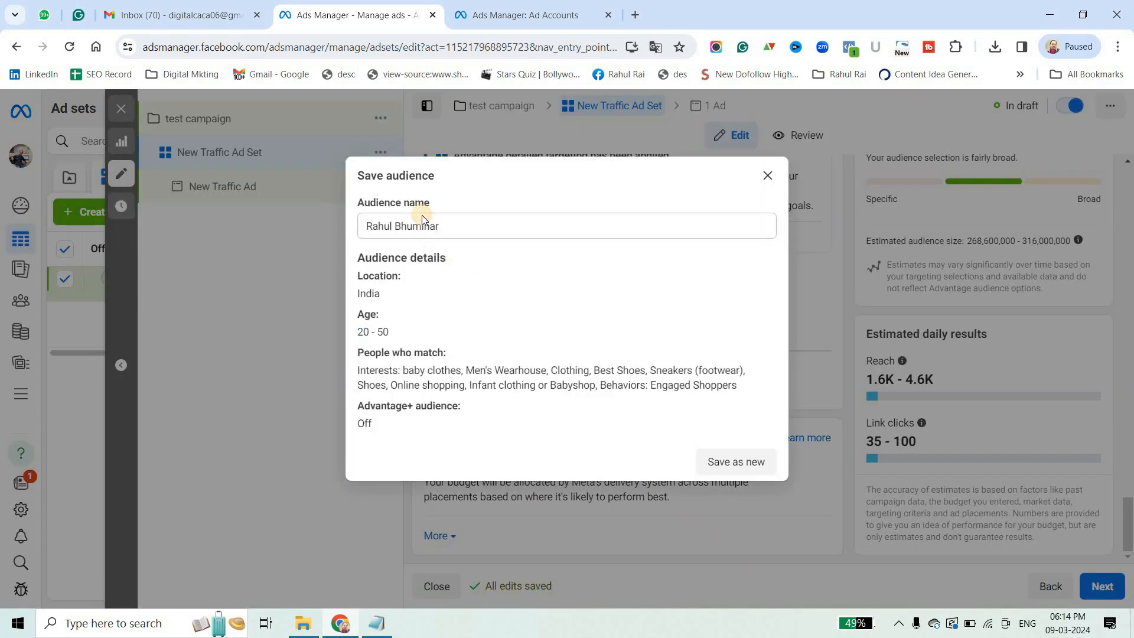
double_click(423, 223)
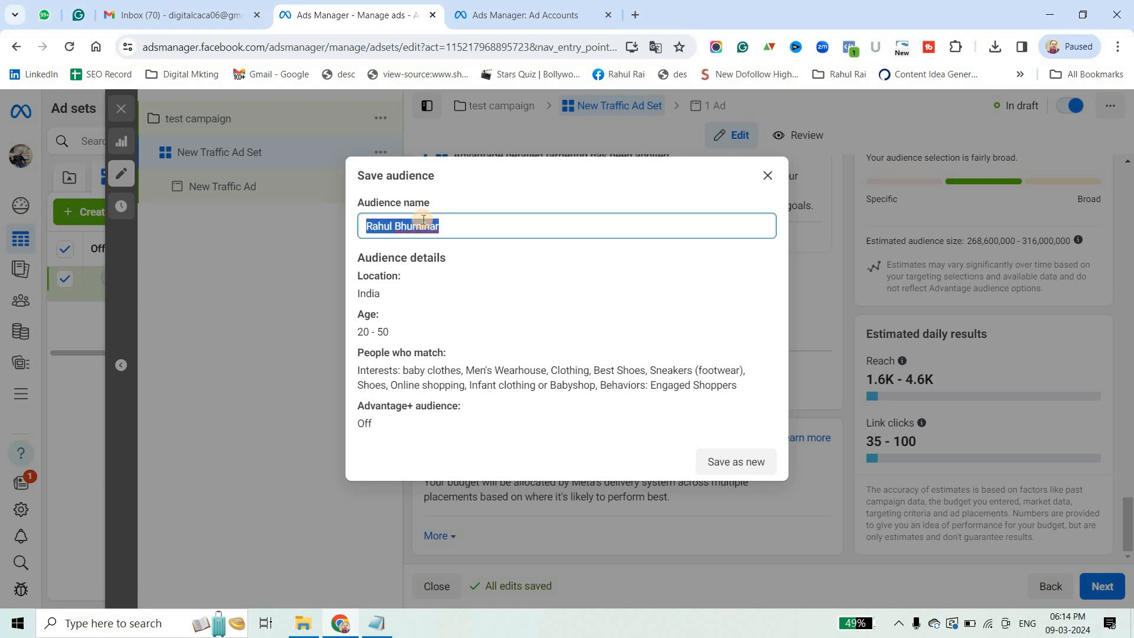
type("clothe")
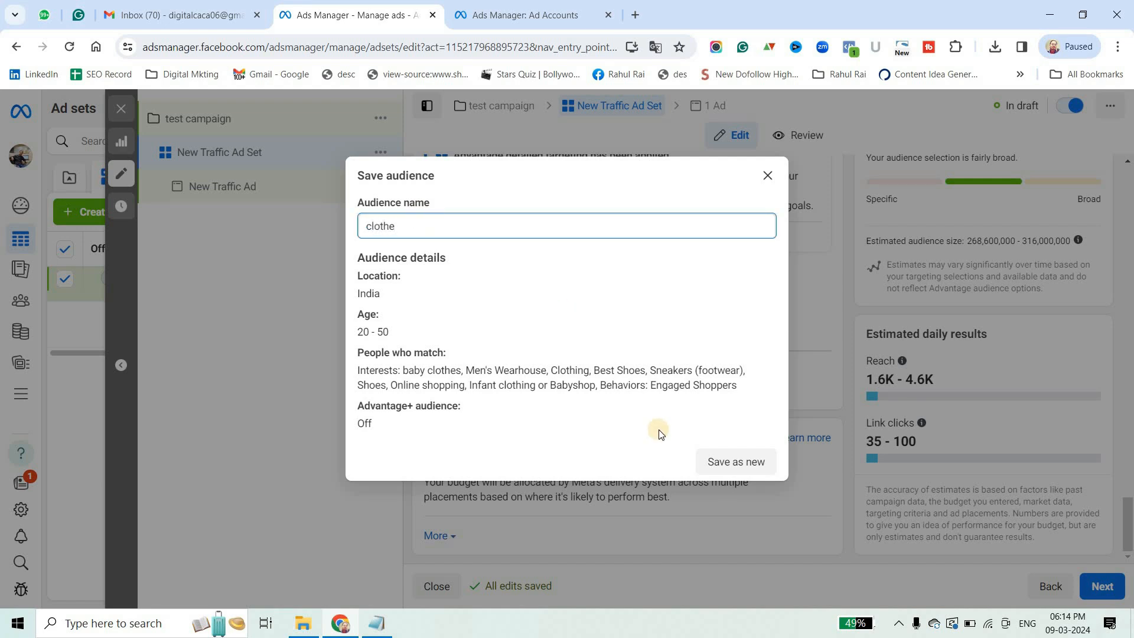
left_click(720, 463)
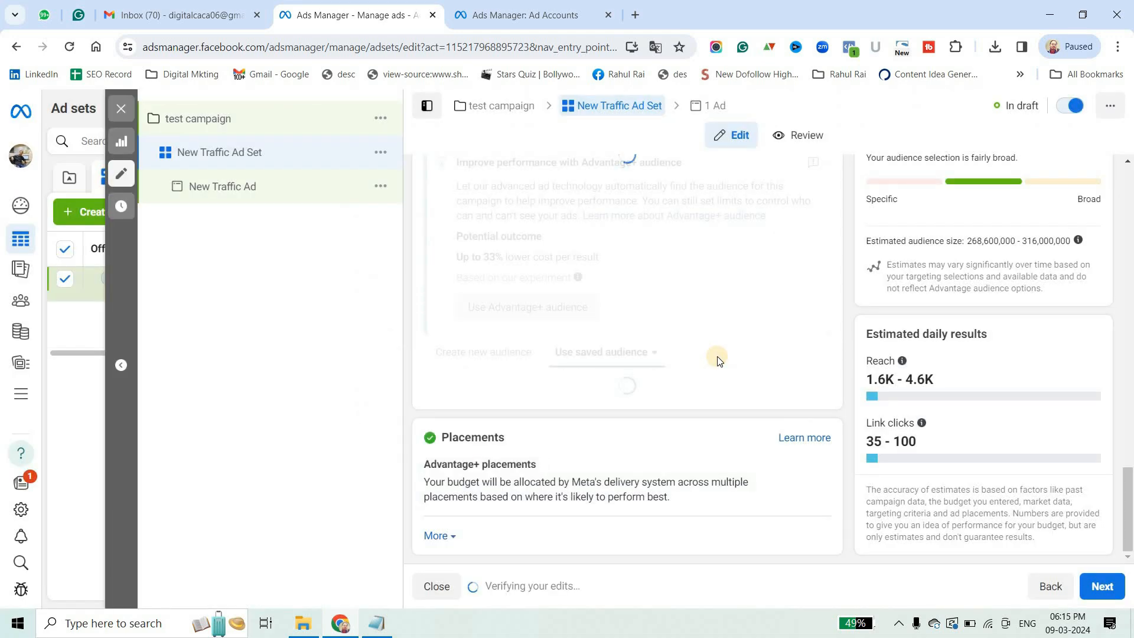
Step: Continue to the ad level and choose "Digital Caca" as the ad's Facebook Page
left_click(1102, 587)
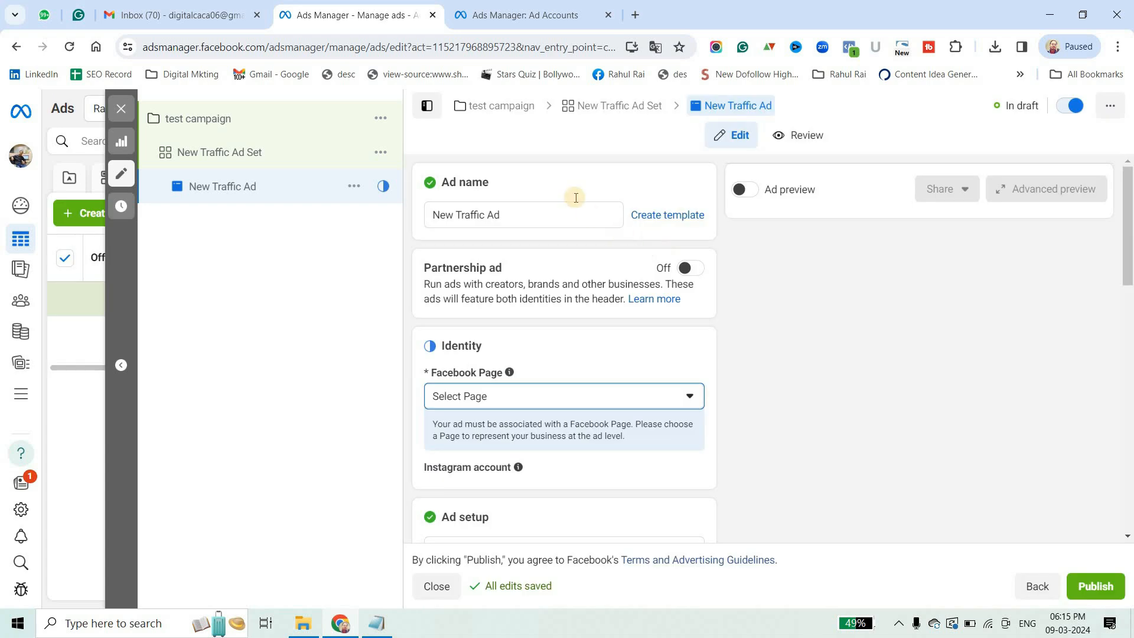
left_click(284, 365)
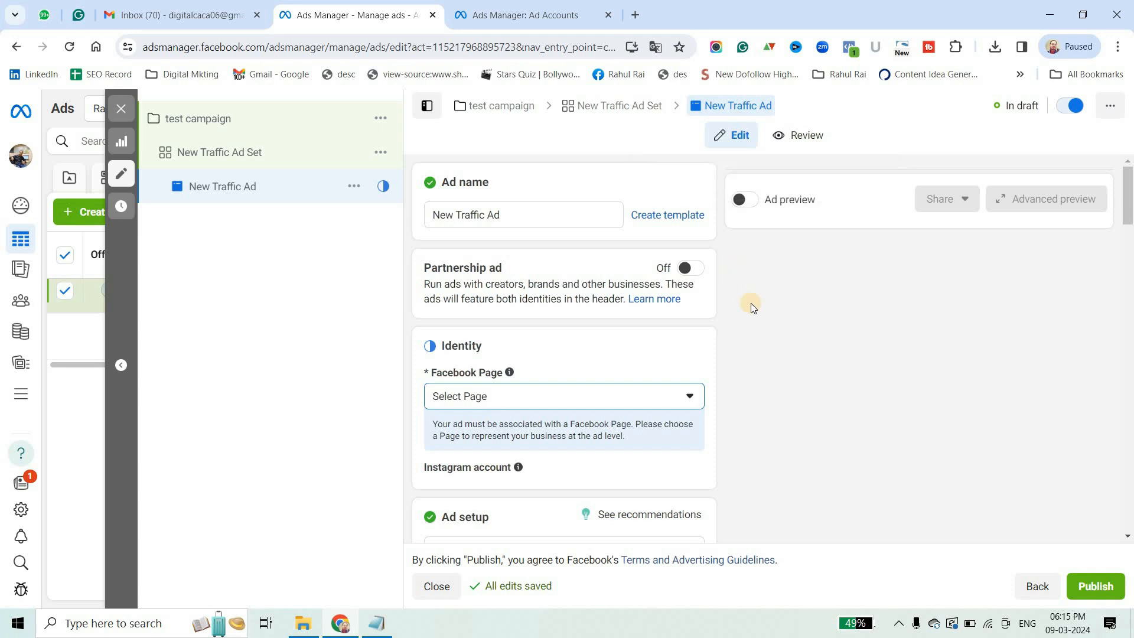
left_click(556, 395)
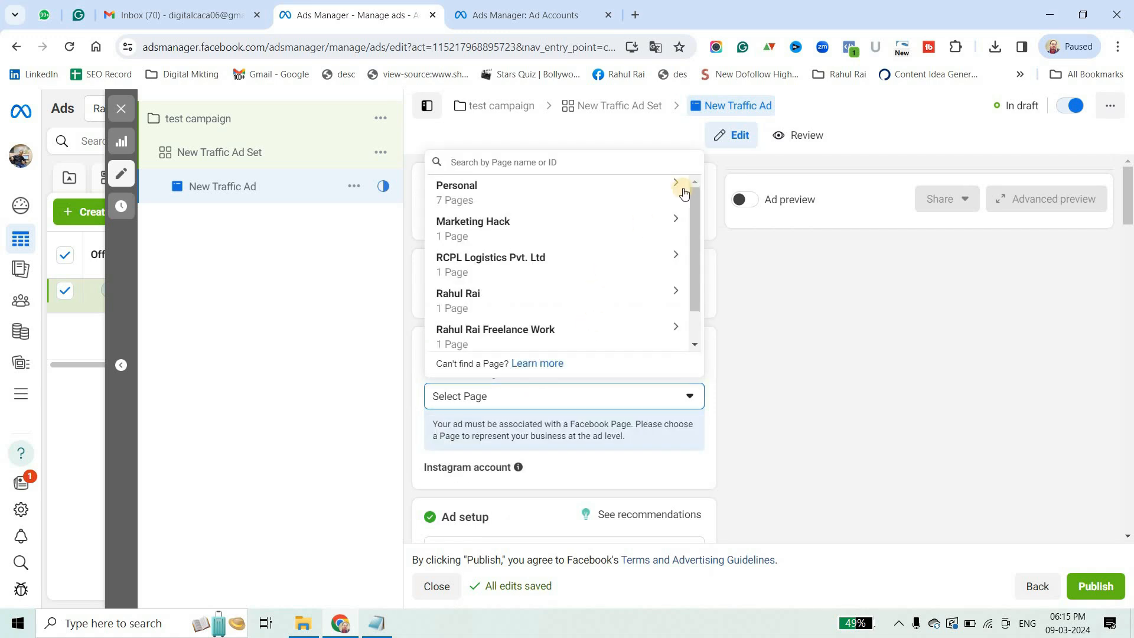
left_click(580, 195)
scroll(572, 274, "down", 5)
scroll(577, 276, "up", 2)
scroll(579, 276, "up", 1)
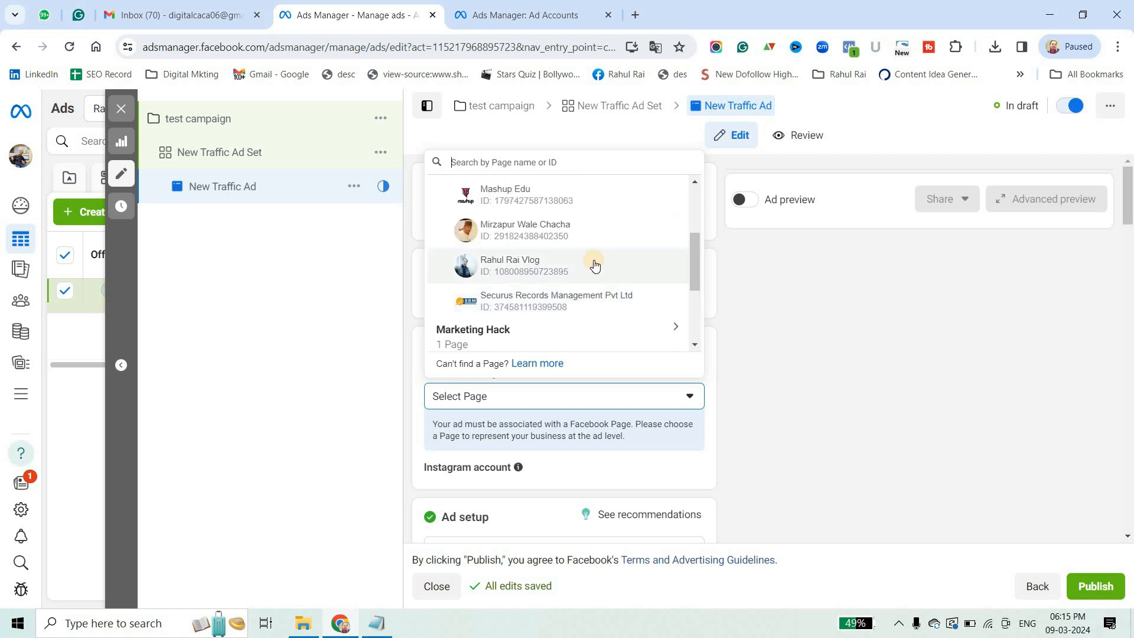
scroll(593, 262, "up", 2)
scroll(598, 256, "down", 1)
scroll(561, 269, "down", 4)
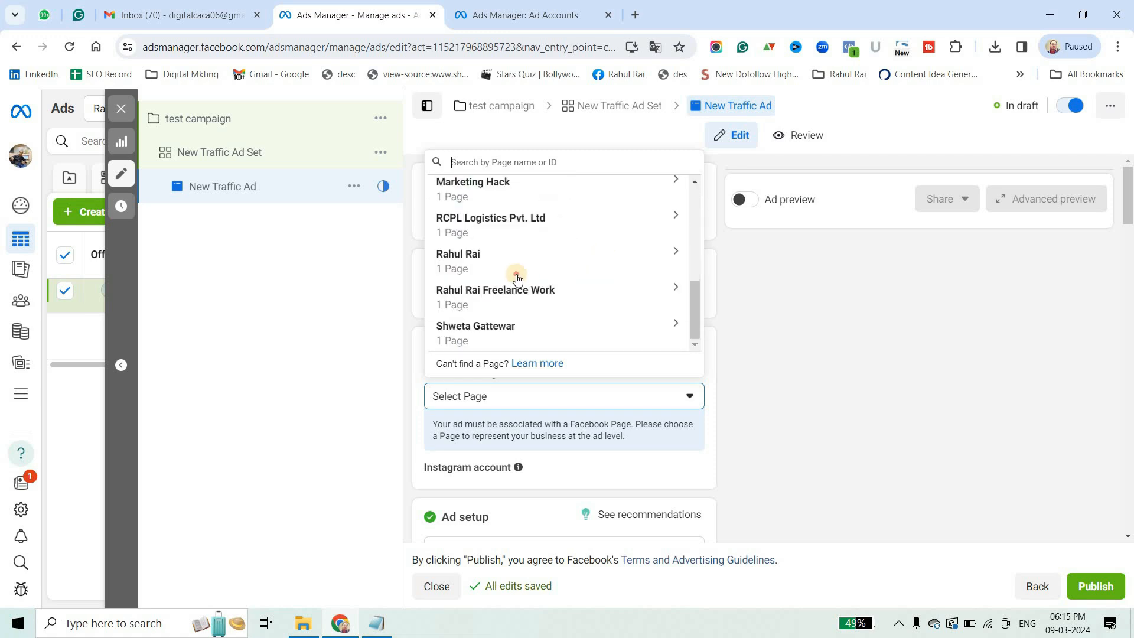
left_click(517, 276)
scroll(508, 270, "down", 1)
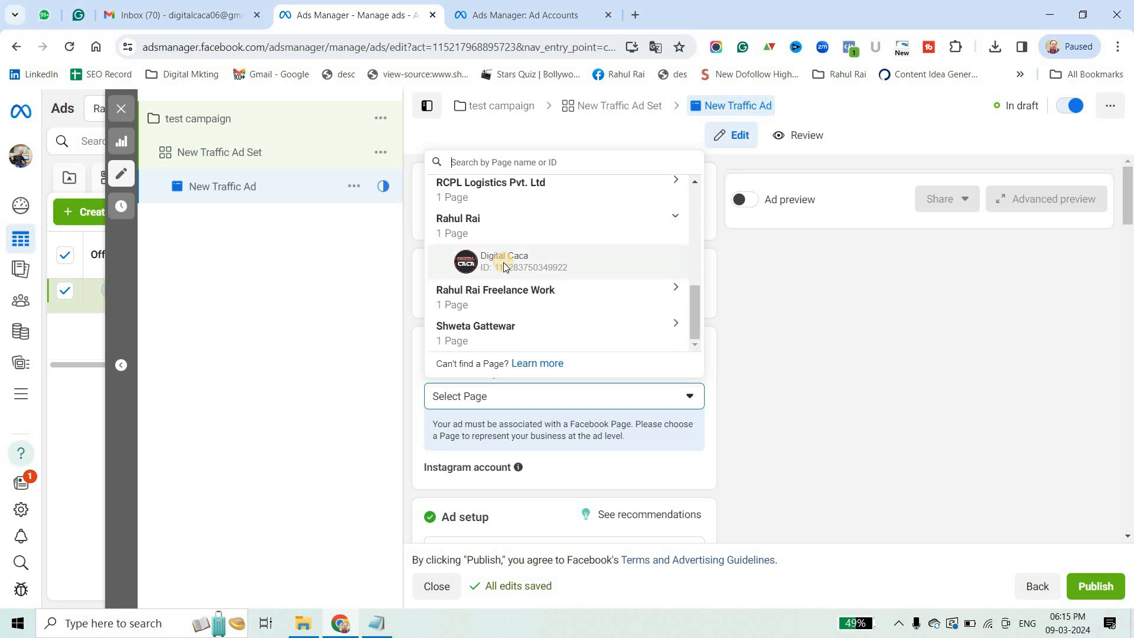
left_click(503, 262)
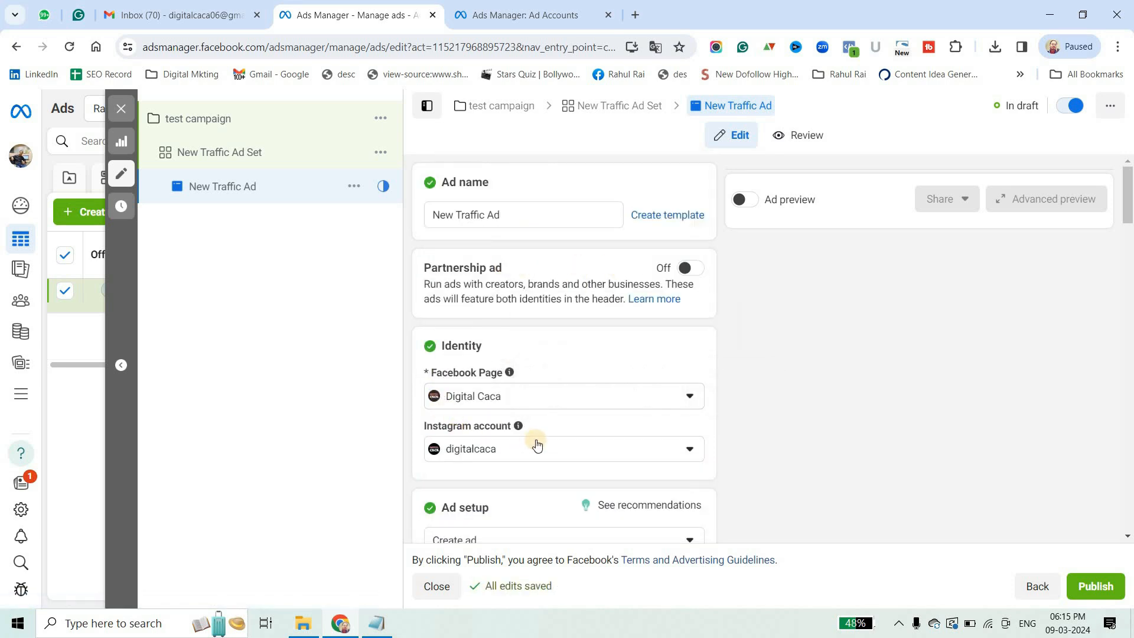
Step: Check which Instagram accounts are available for the ad's identity
left_click(653, 444)
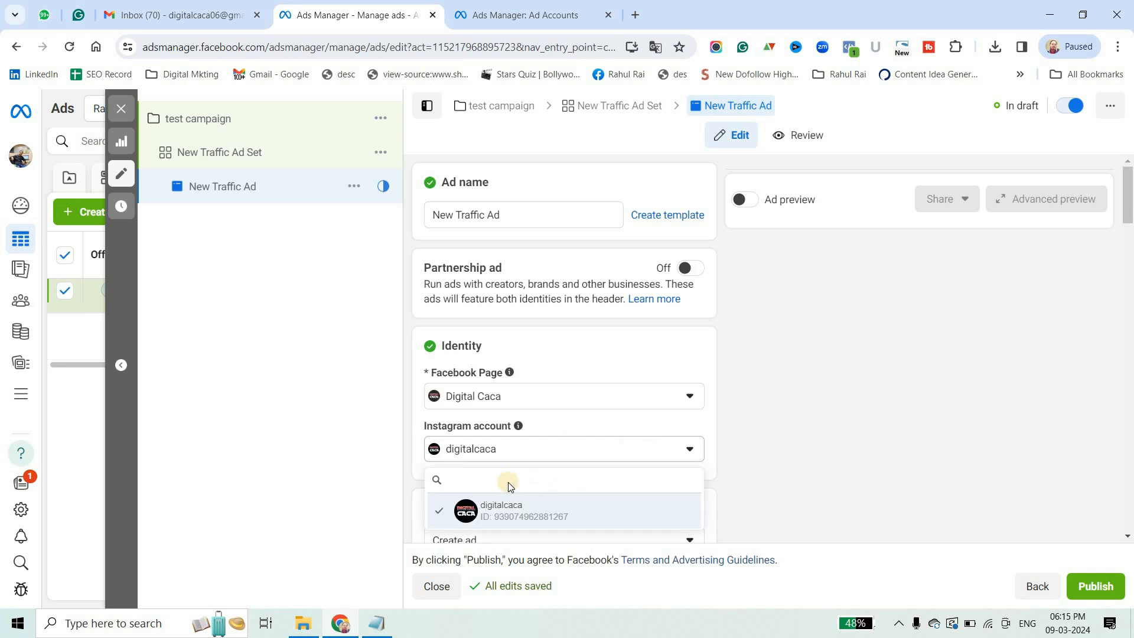
left_click(441, 435)
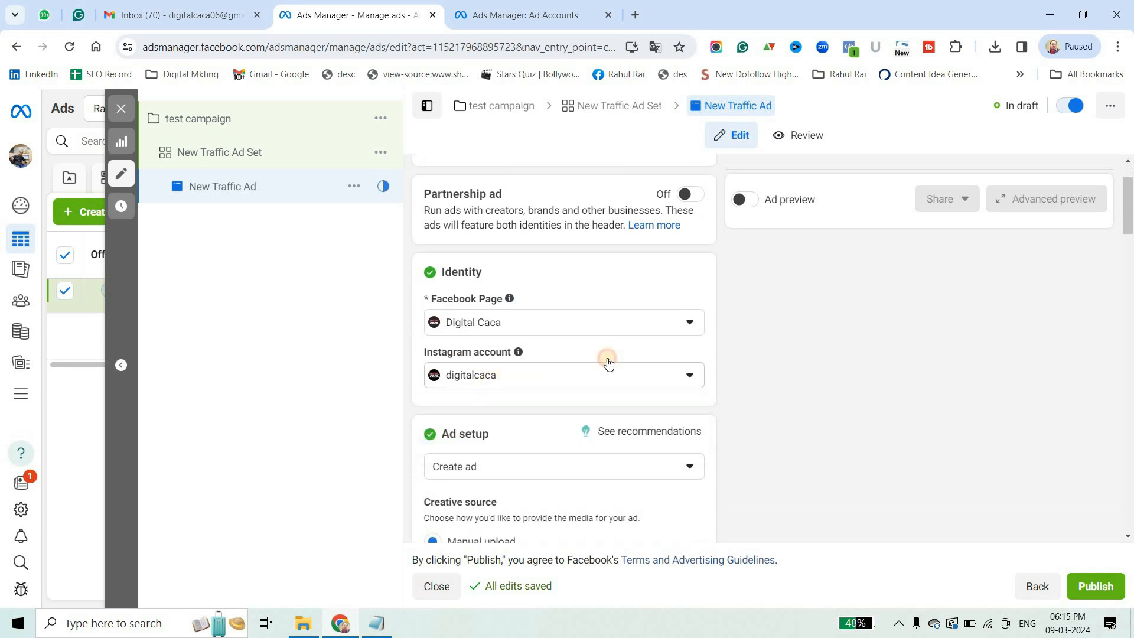
left_click(523, 373)
left_click(650, 336)
scroll(597, 295, "down", 1)
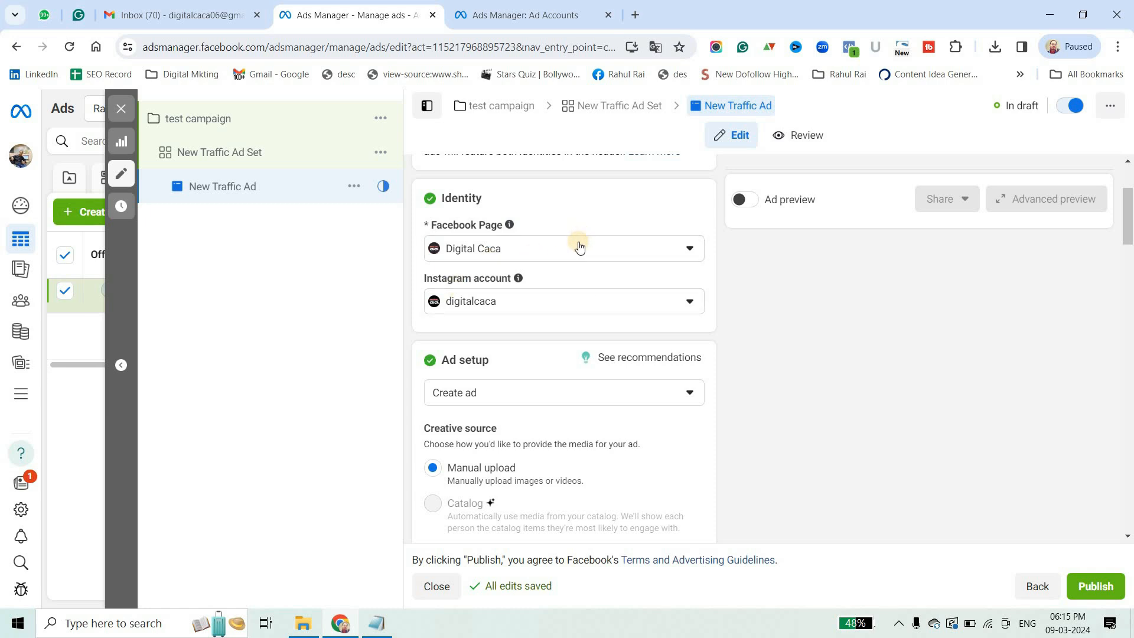
Step: Turn off Multi-advertiser ads in the ad setup and review the creative source and format options
scroll(601, 303, "down", 5)
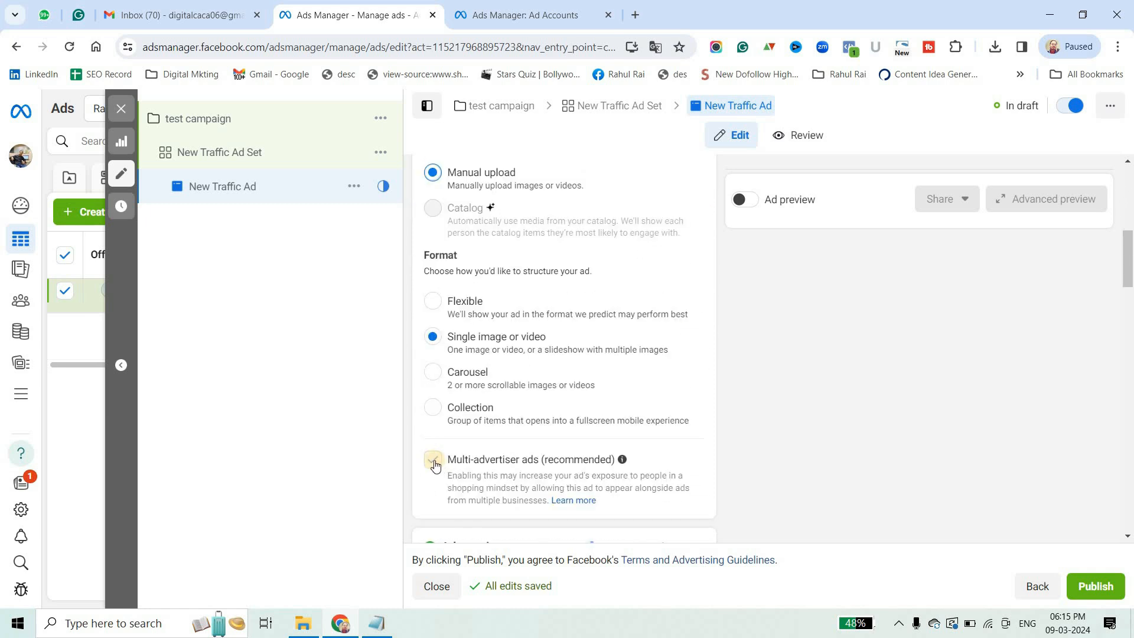
scroll(654, 355, "up", 3)
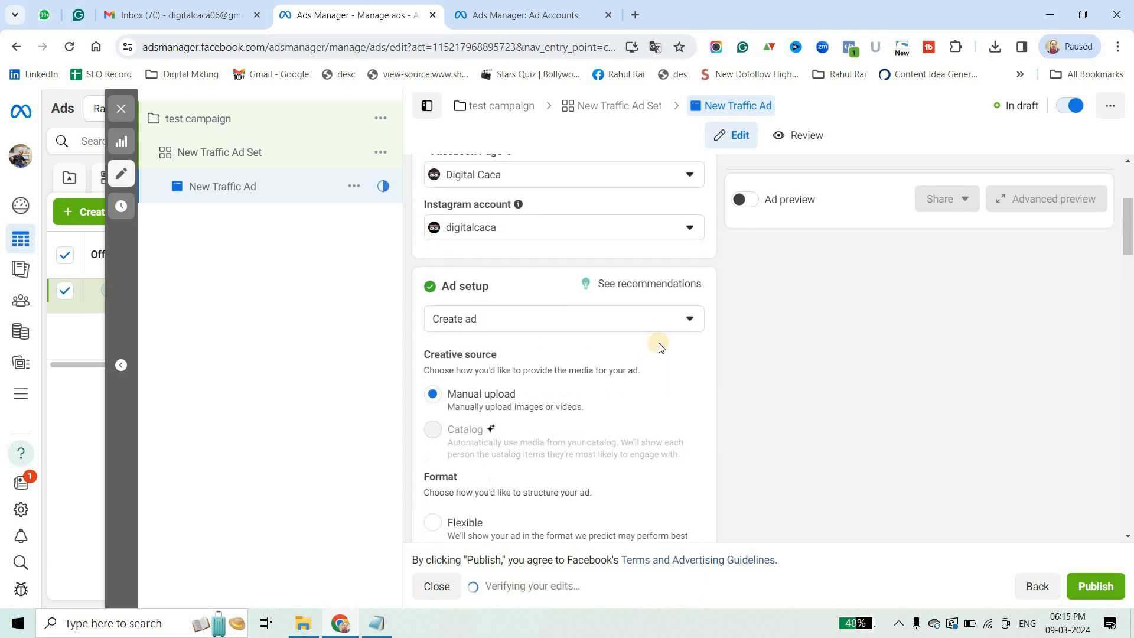
scroll(662, 340, "down", 1)
scroll(656, 304, "down", 1)
scroll(503, 376, "down", 1)
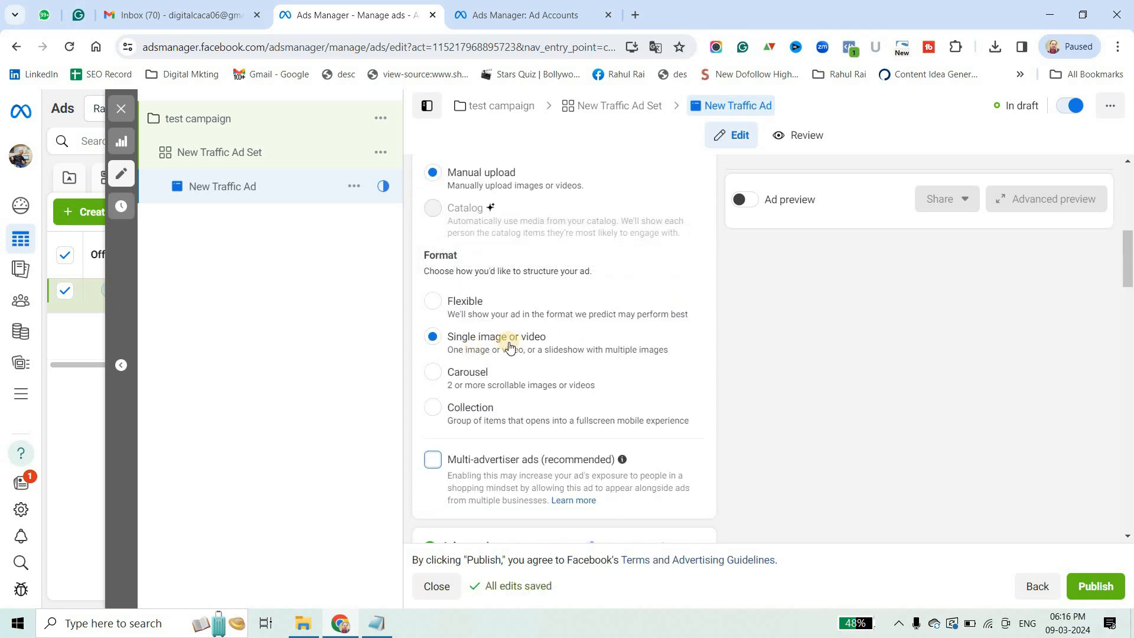
scroll(509, 347, "up", 2)
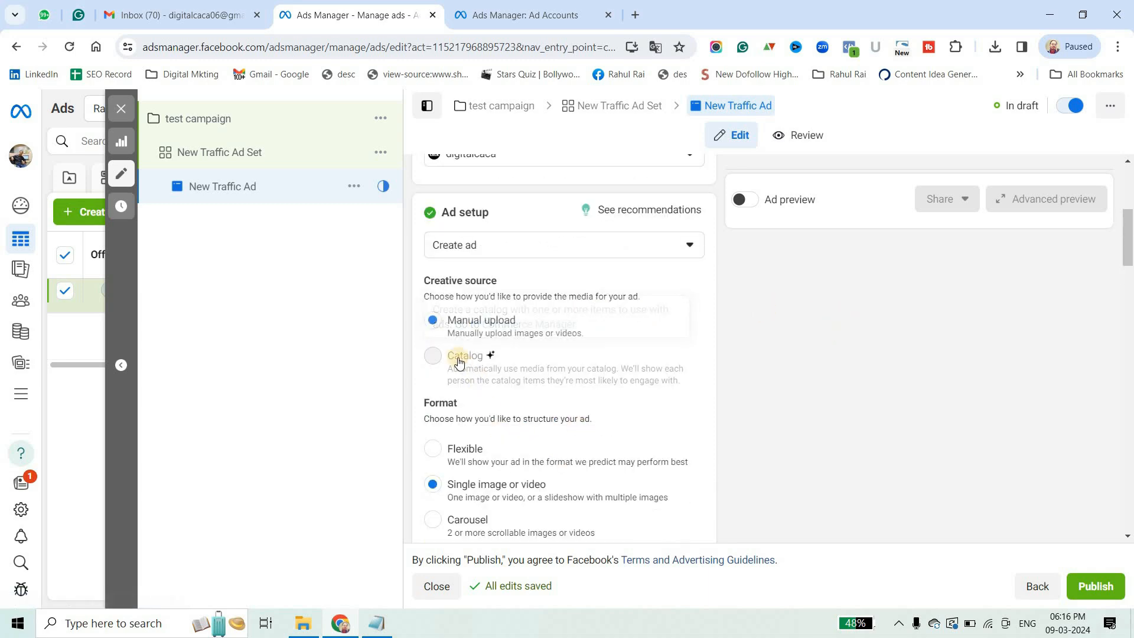
scroll(668, 321, "down", 2)
scroll(458, 376, "down", 4)
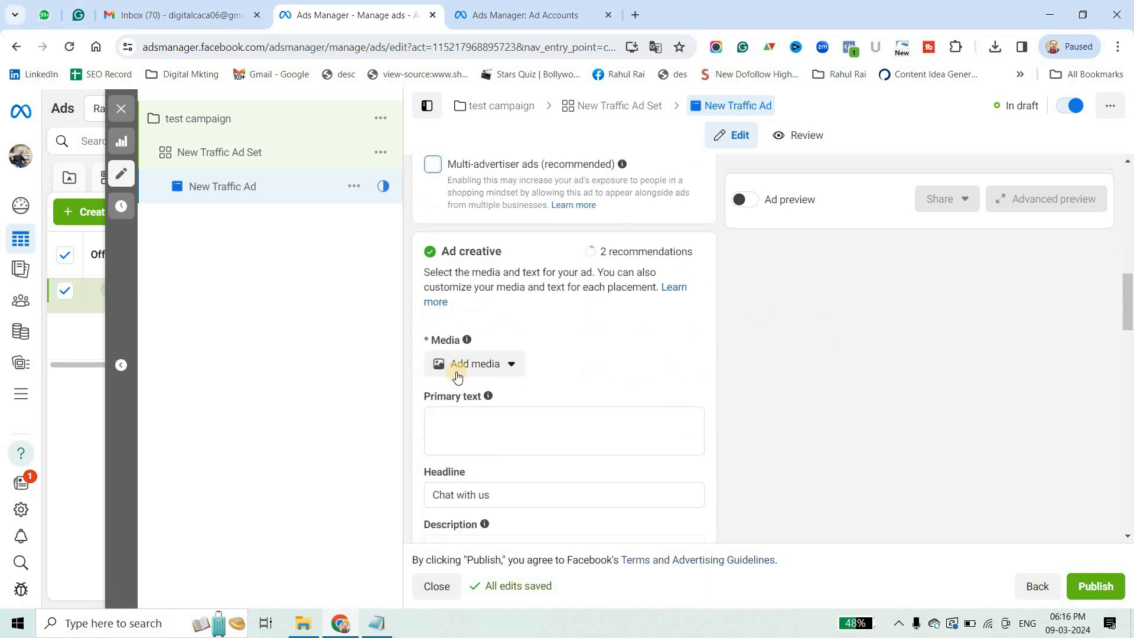
Step: Upload the image "Black Minimalist Interiors Design YouTube Thumbnail (5) (2)" from Downloads as the ad's media
left_click(492, 366)
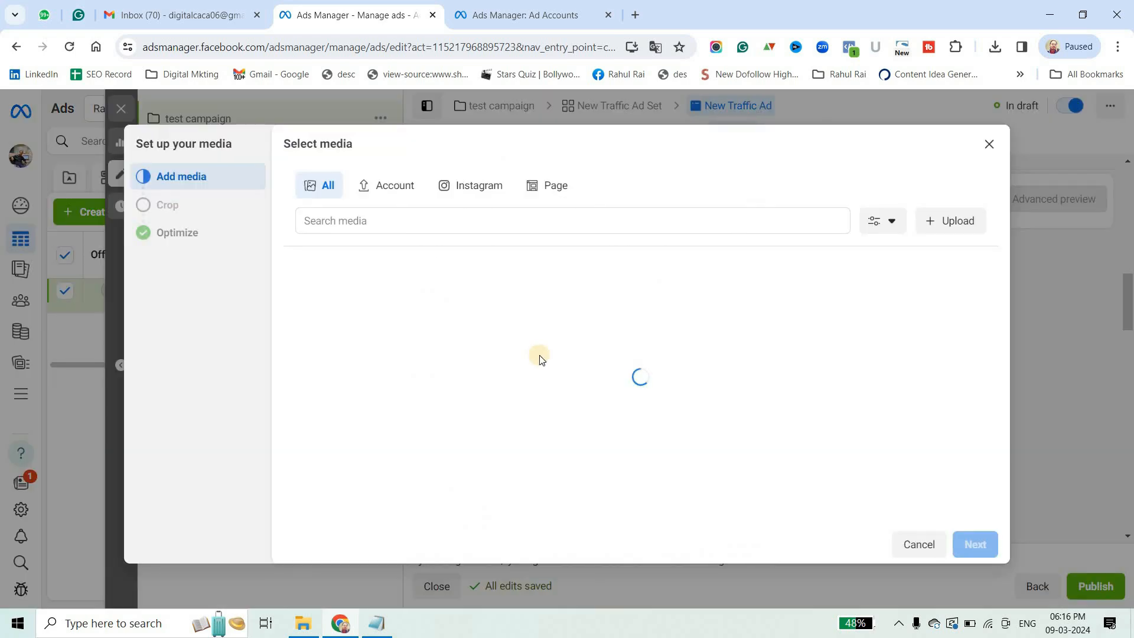
left_click(947, 226)
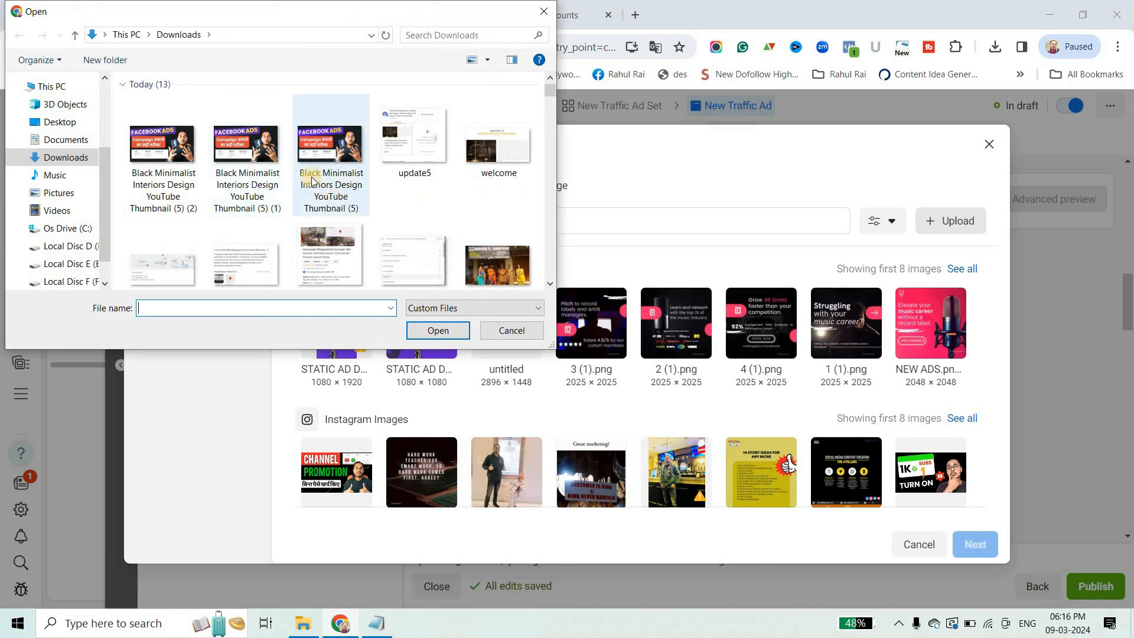
left_click(162, 153)
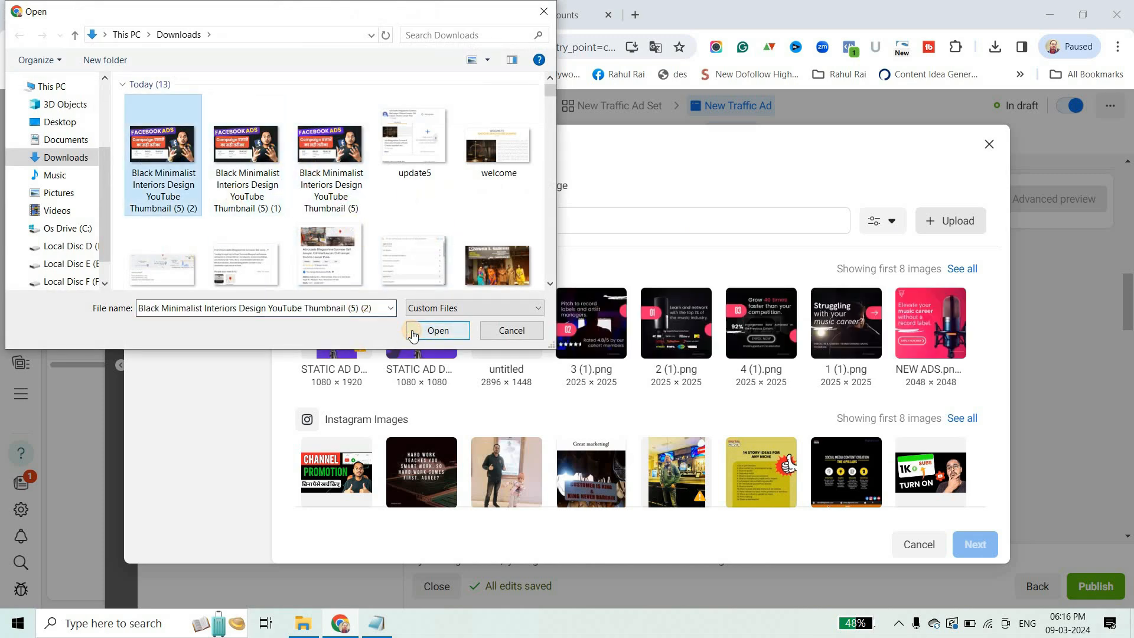
left_click(438, 330)
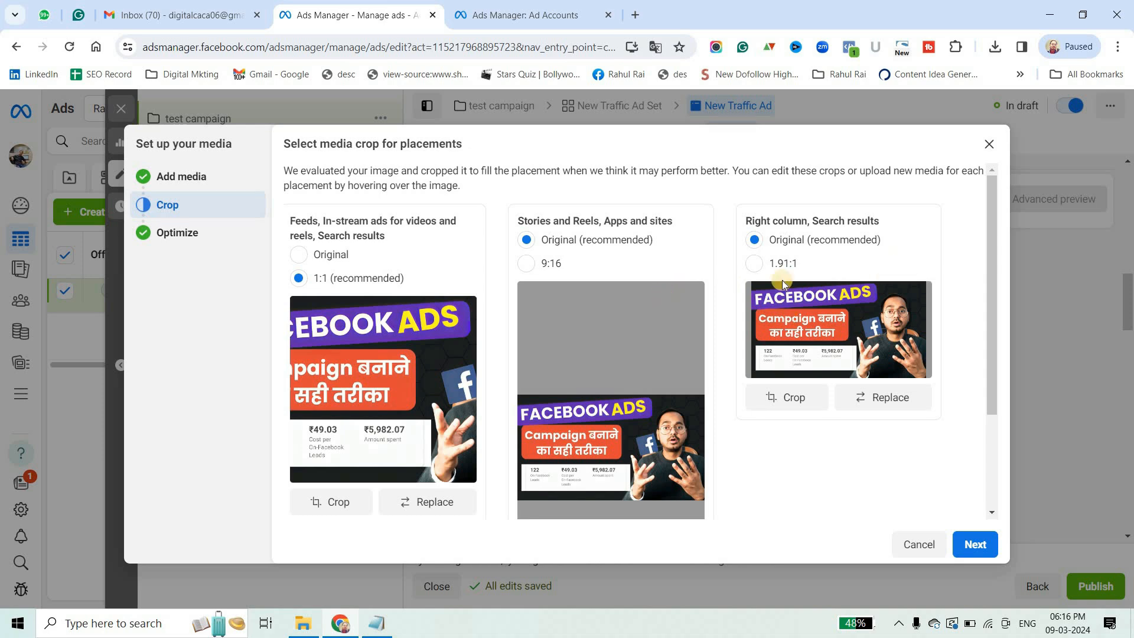
Step: Accept the suggested placement crops and the default Advantage+ creative optimizations to finish the media setup
scroll(410, 349, "down", 2)
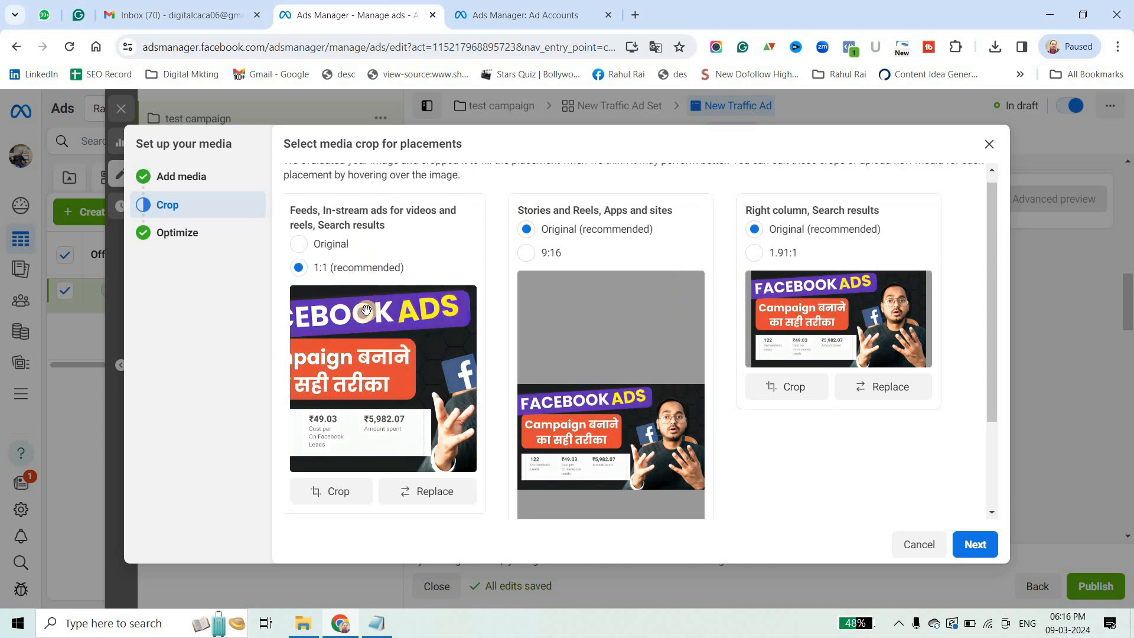
scroll(367, 384, "up", 2)
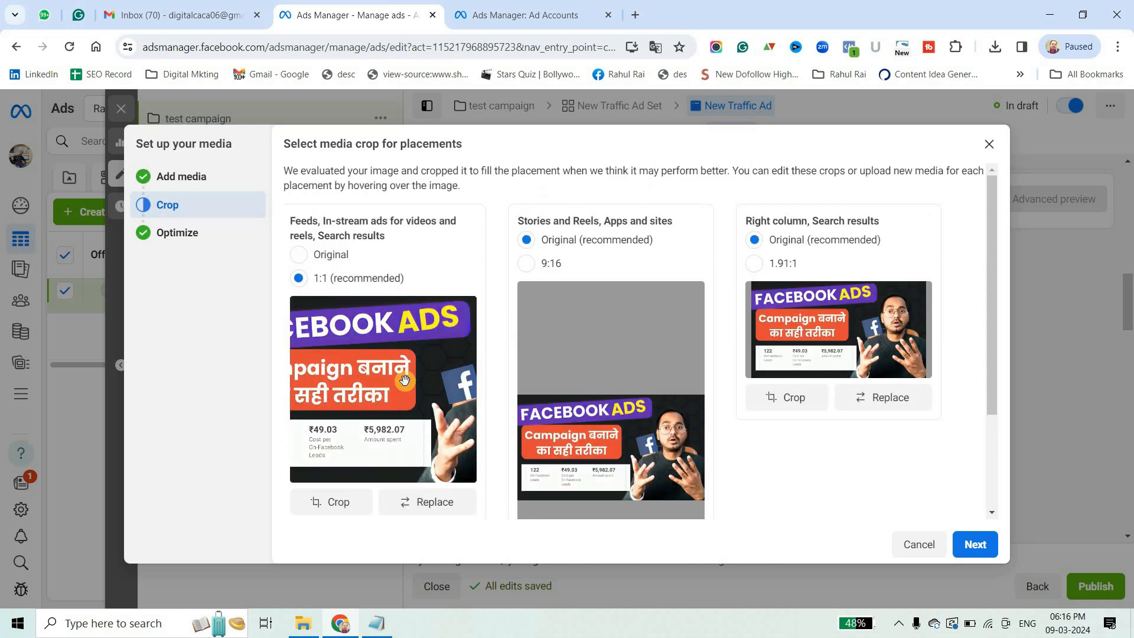
scroll(827, 459, "down", 3)
left_click(969, 544)
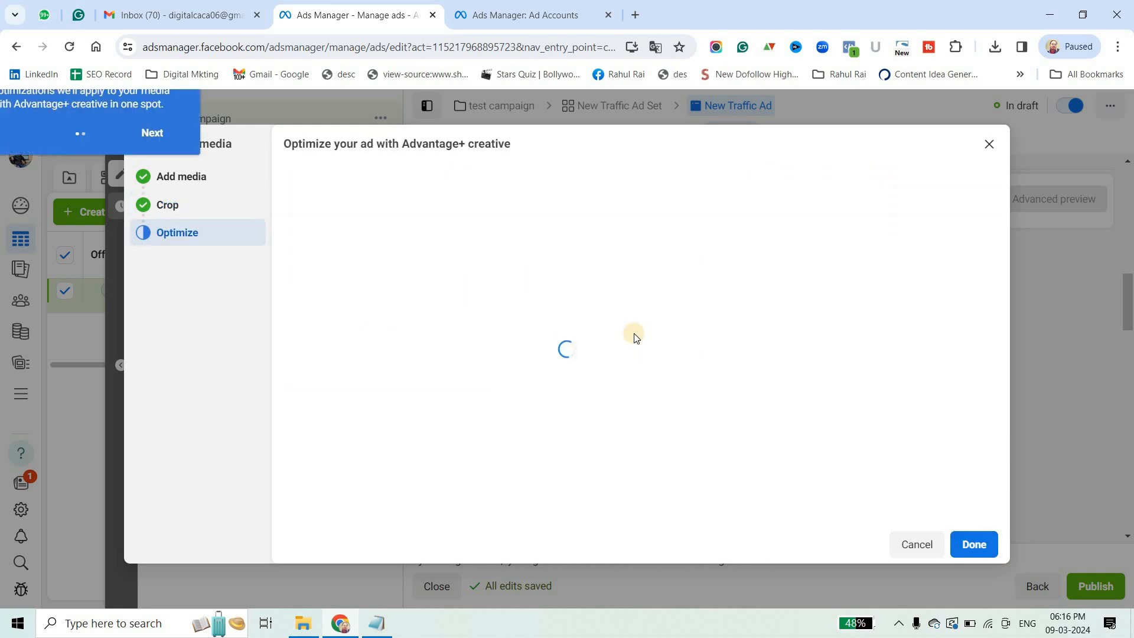
scroll(612, 338, "down", 3)
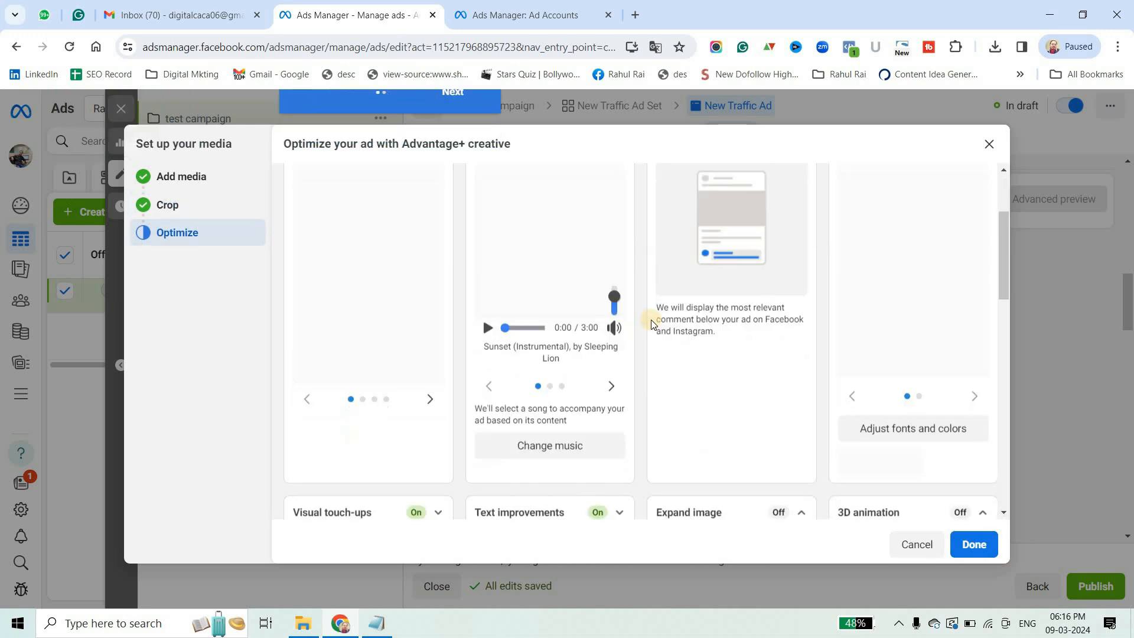
left_click(973, 543)
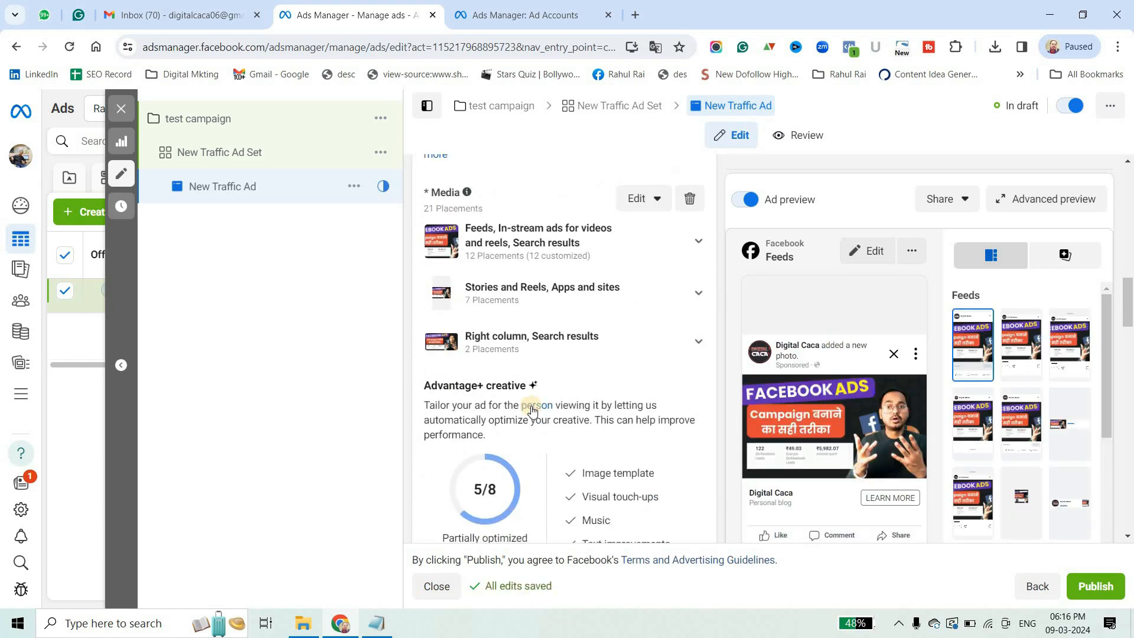
Step: Enter "Buy latest baby clothes on high discount" as the ad's primary text
type("B")
type("uy ")
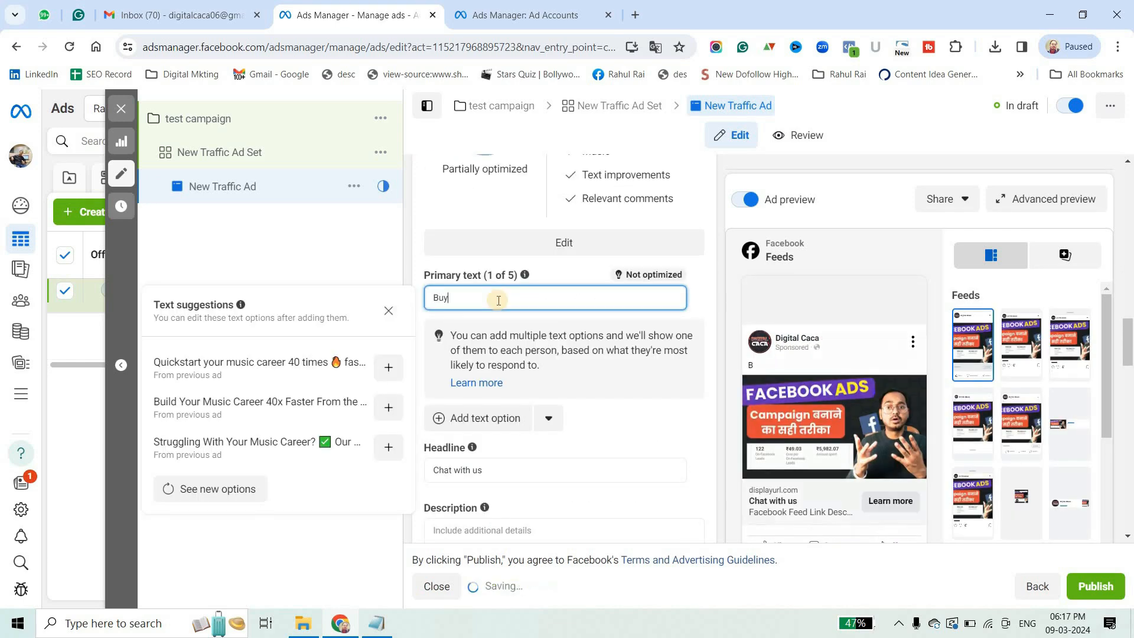
type("latest ")
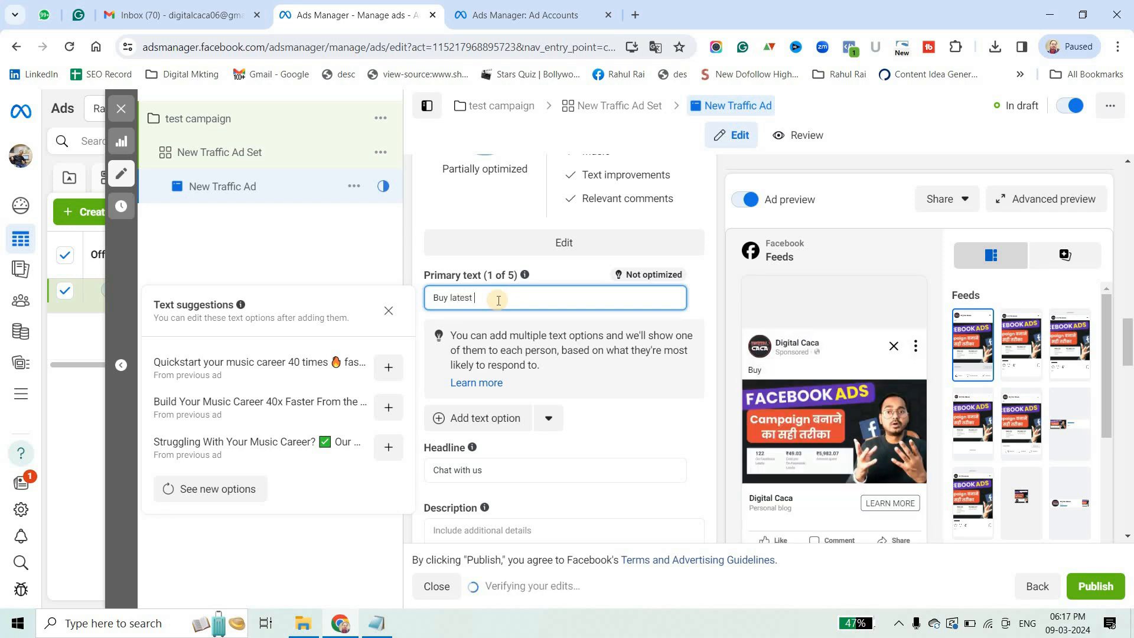
type("bab")
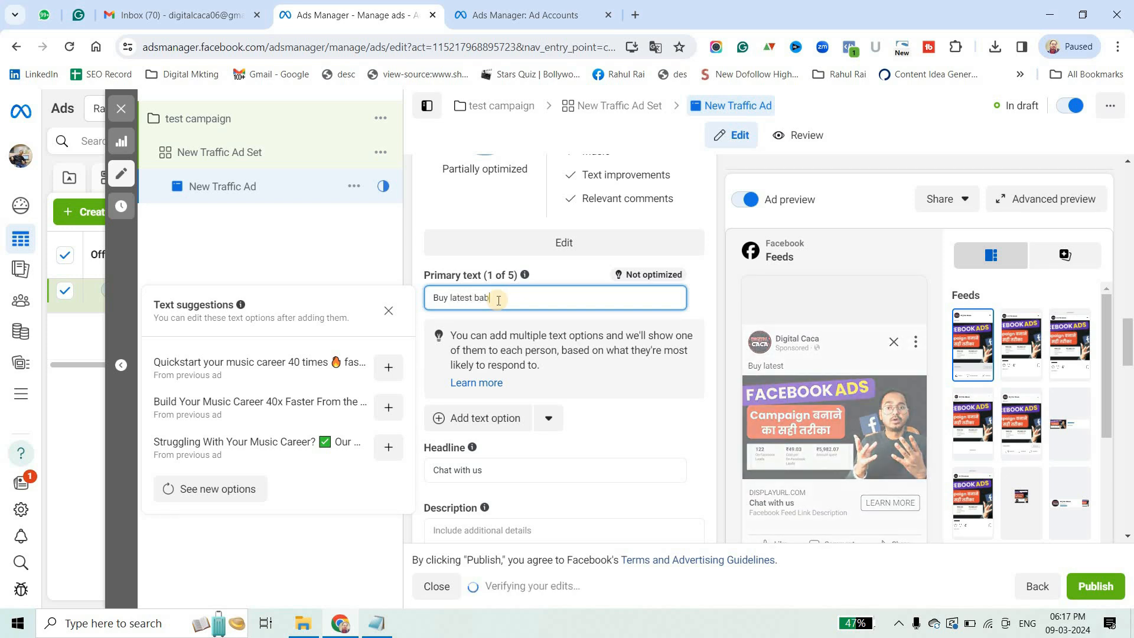
type("y clo")
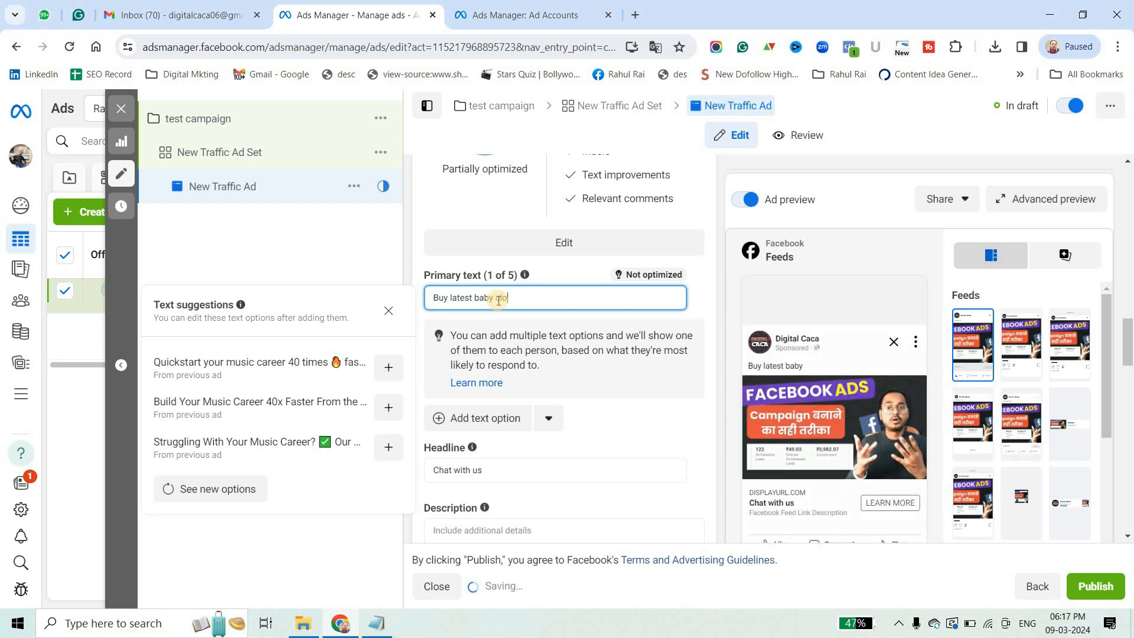
type("thes on ")
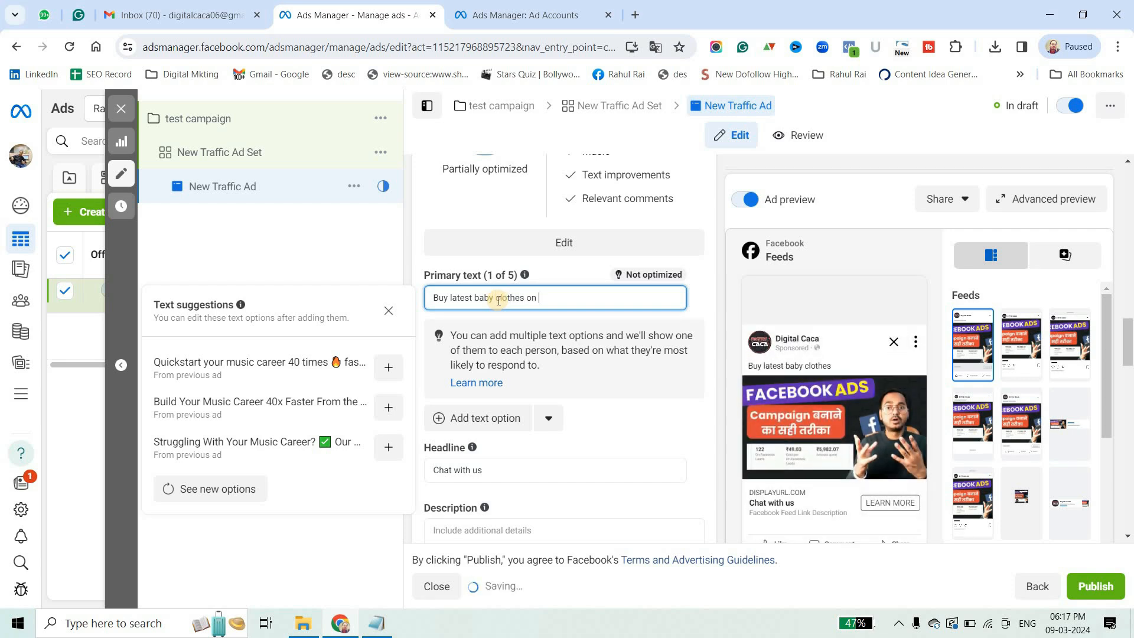
type("high discount")
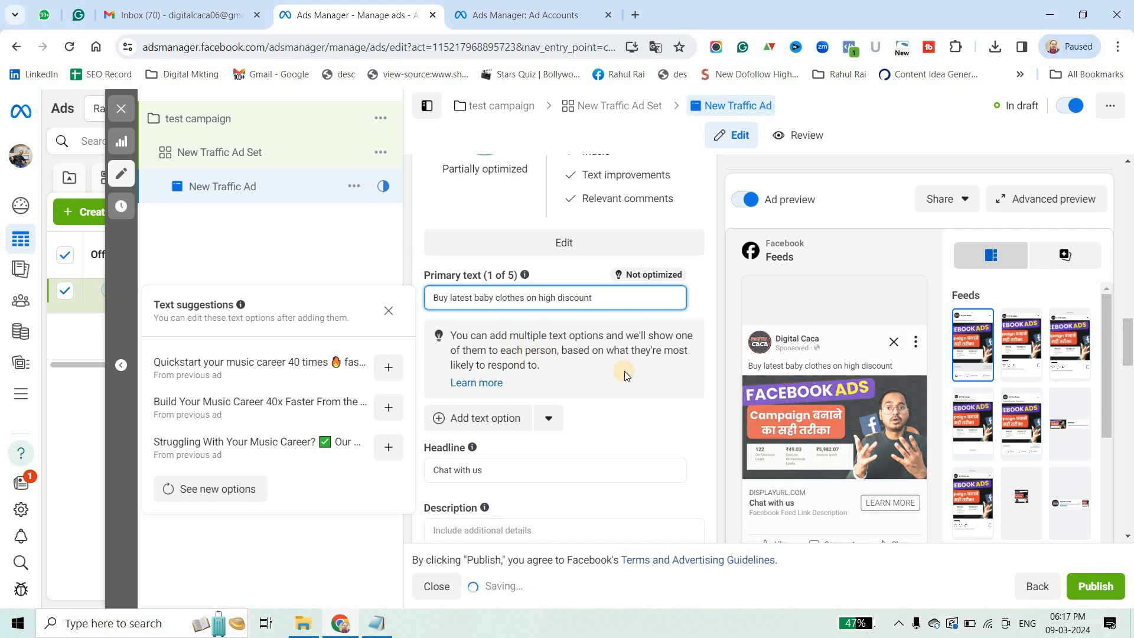
Step: Change the ad's call to action to Shop now
left_click(863, 297)
scroll(590, 344, "down", 1)
left_click(562, 378)
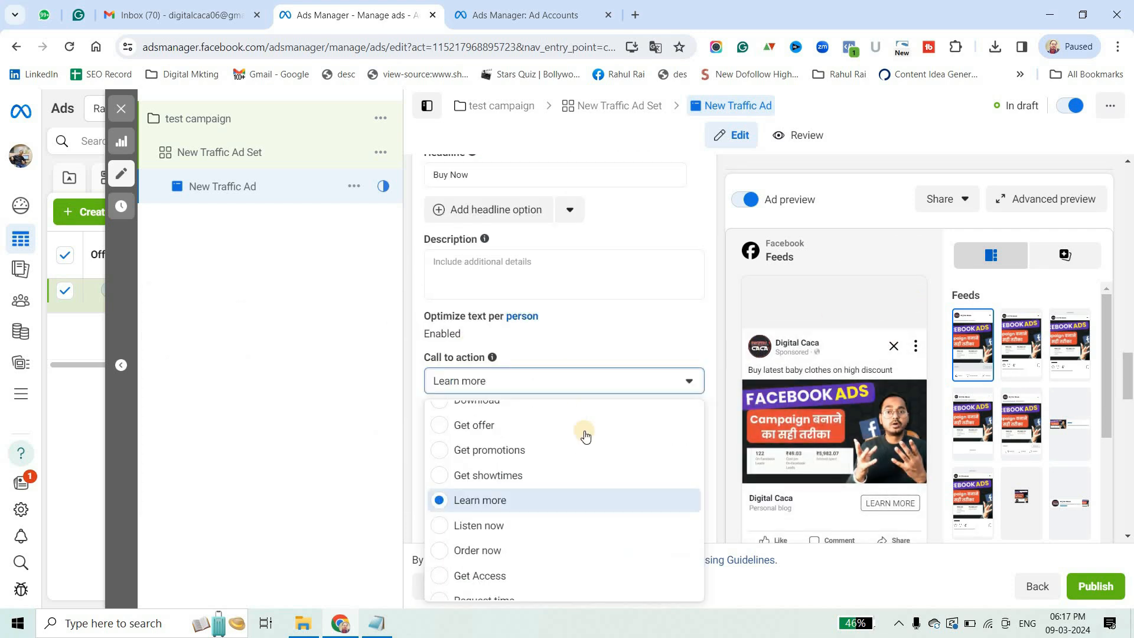
scroll(524, 507, "down", 3)
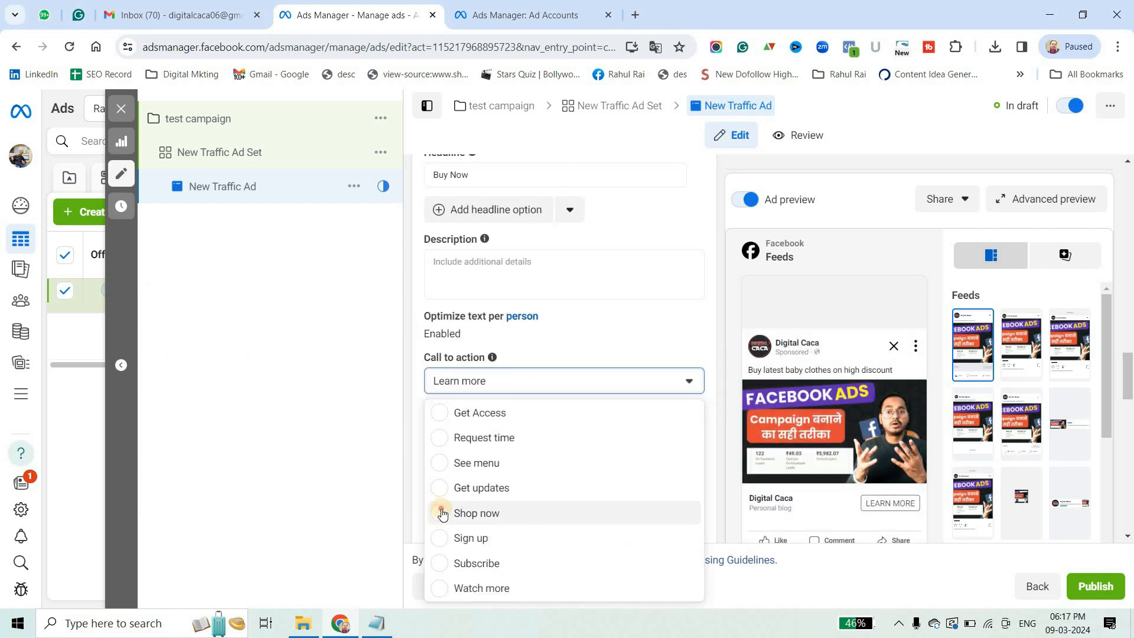
key("Return")
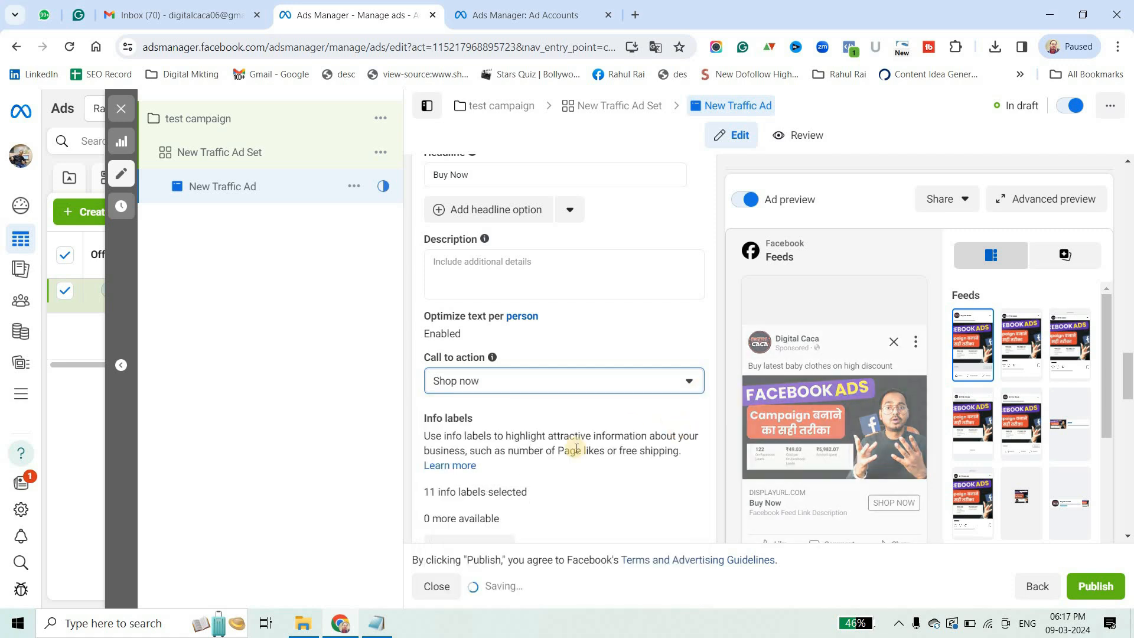
Step: Replace the ad's headline with "10% off on All Clothing"
scroll(484, 321, "up", 3)
double_click(484, 320)
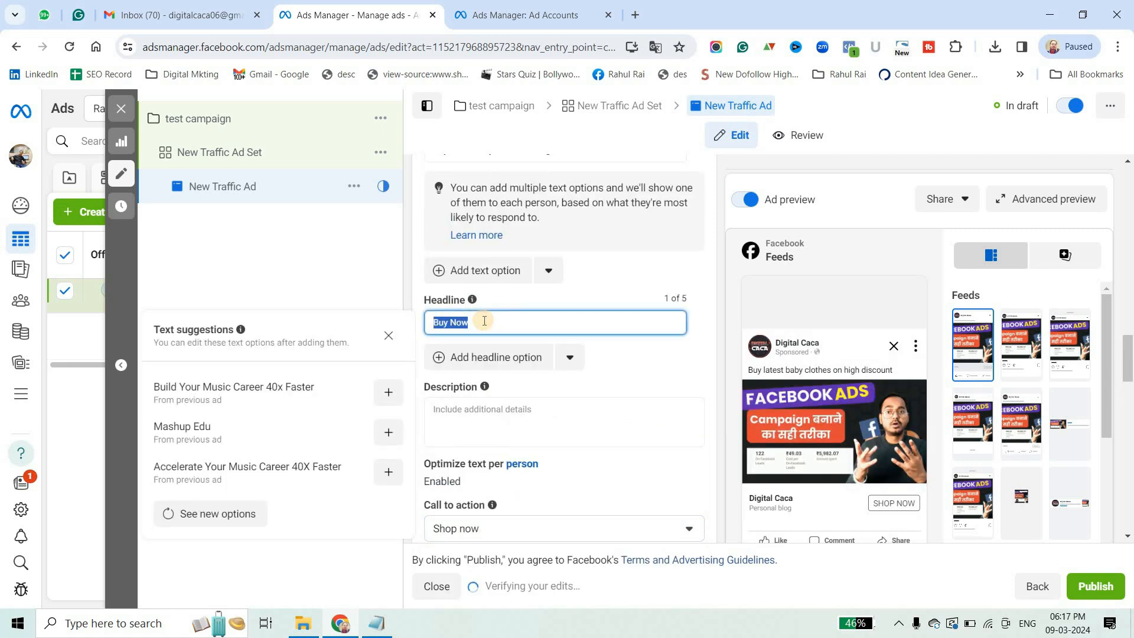
type("10% off on A;;")
key("BackSpace")
key("BackSpace")
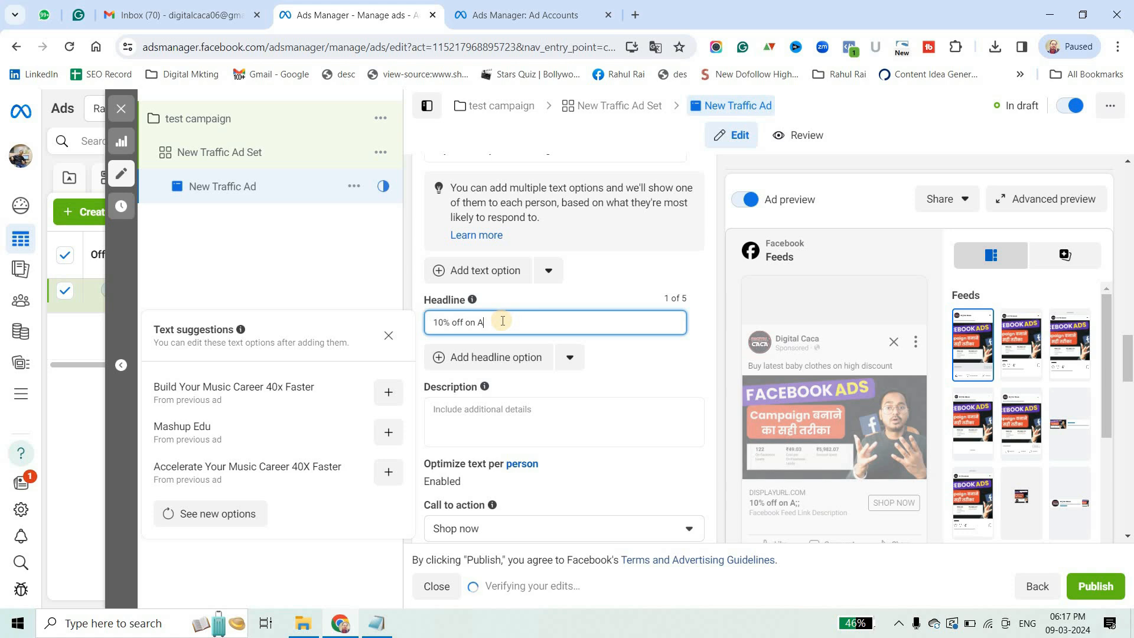
type("ll Cl")
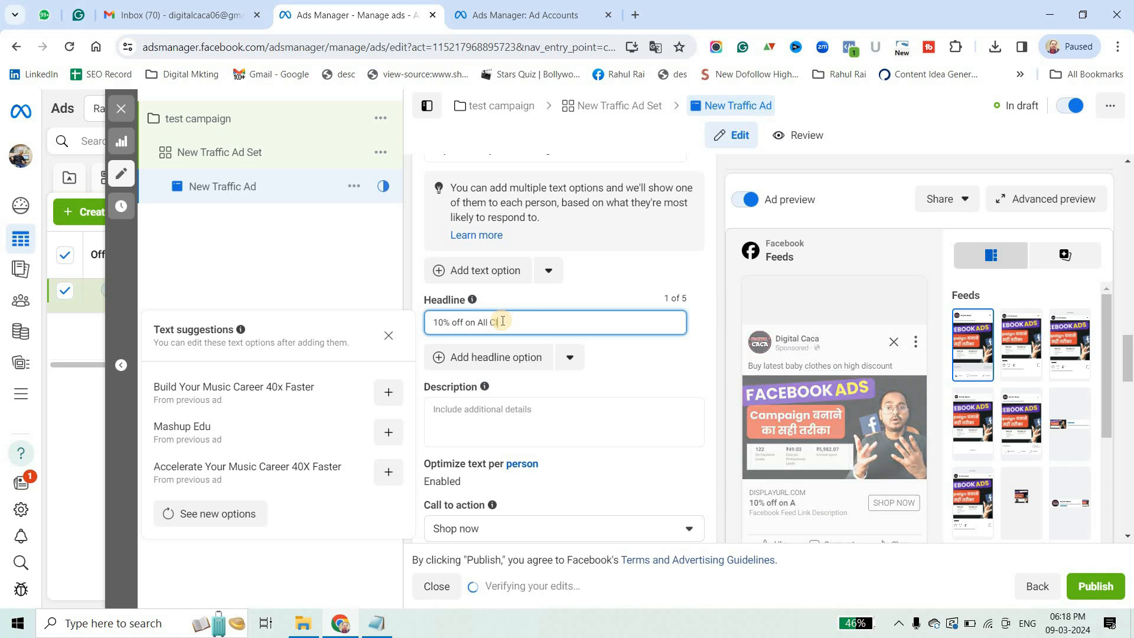
type("othing")
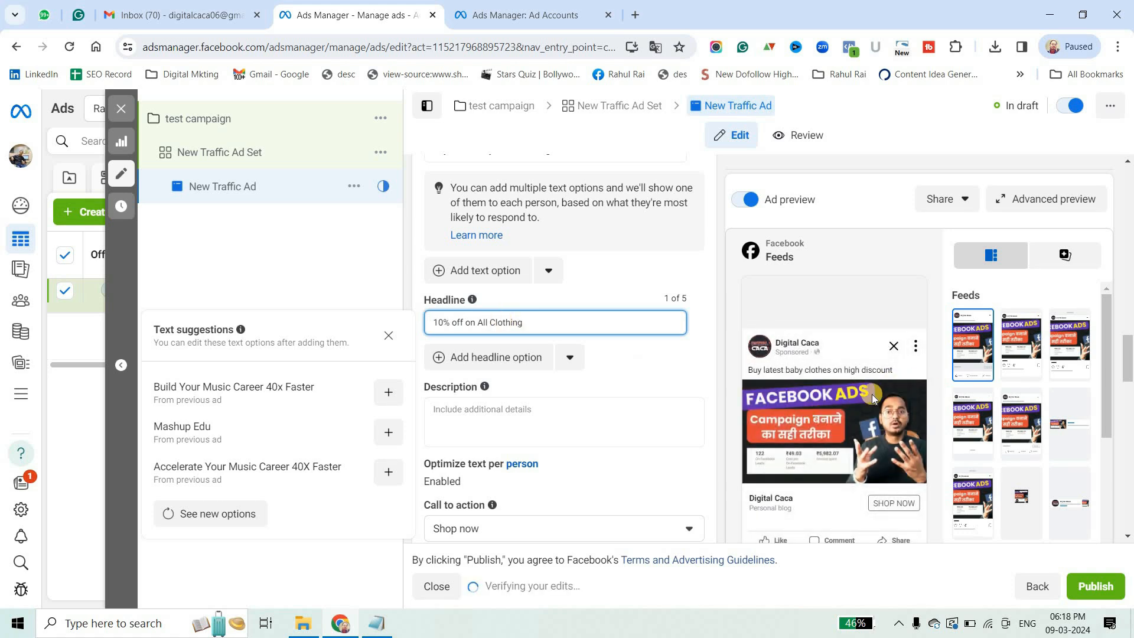
Step: Open digiranks.com in a new browser tab and copy its address for the ad's empty website URL
scroll(590, 383, "down", 3)
scroll(617, 318, "up", 1)
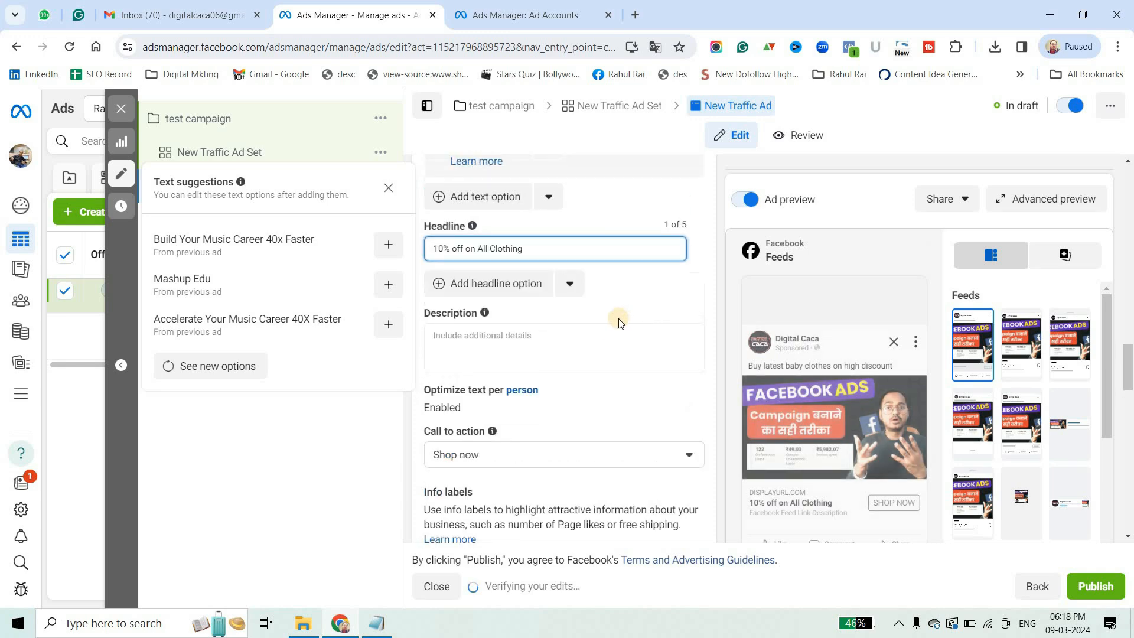
scroll(534, 347, "down", 6)
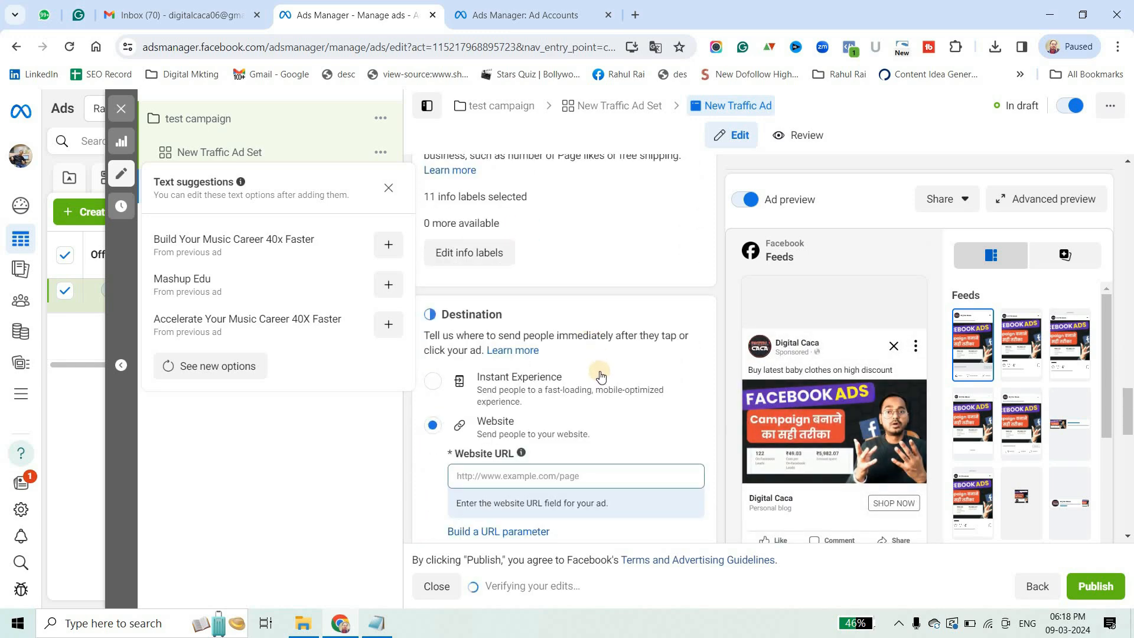
scroll(518, 420, "down", 1)
left_click(522, 405)
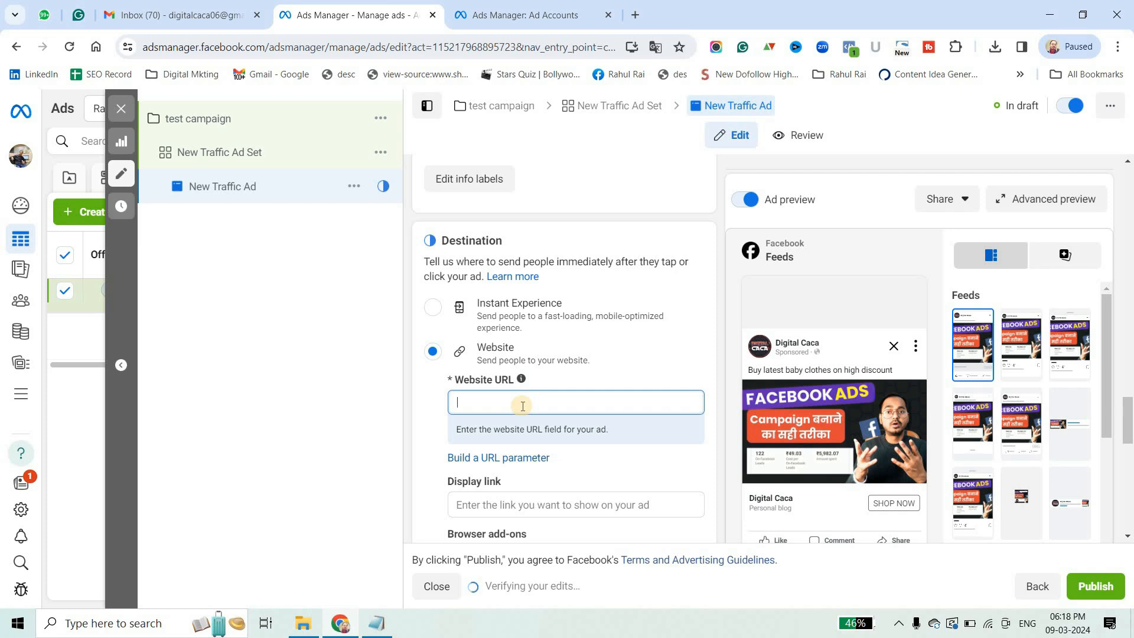
left_click(635, 15)
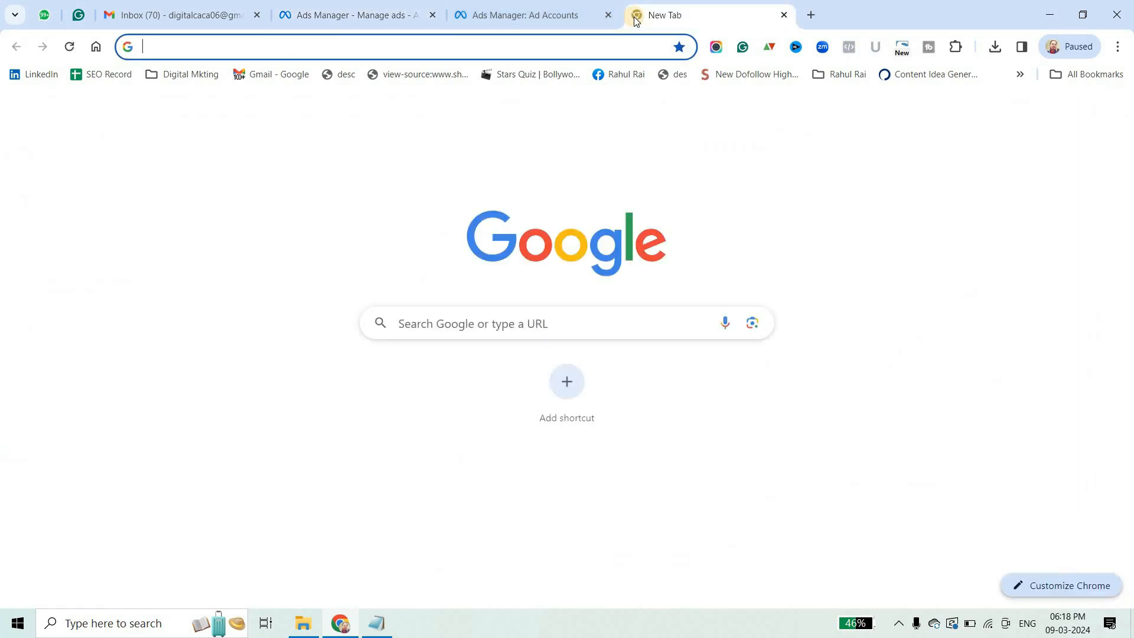
type("digit")
key("BackSpace")
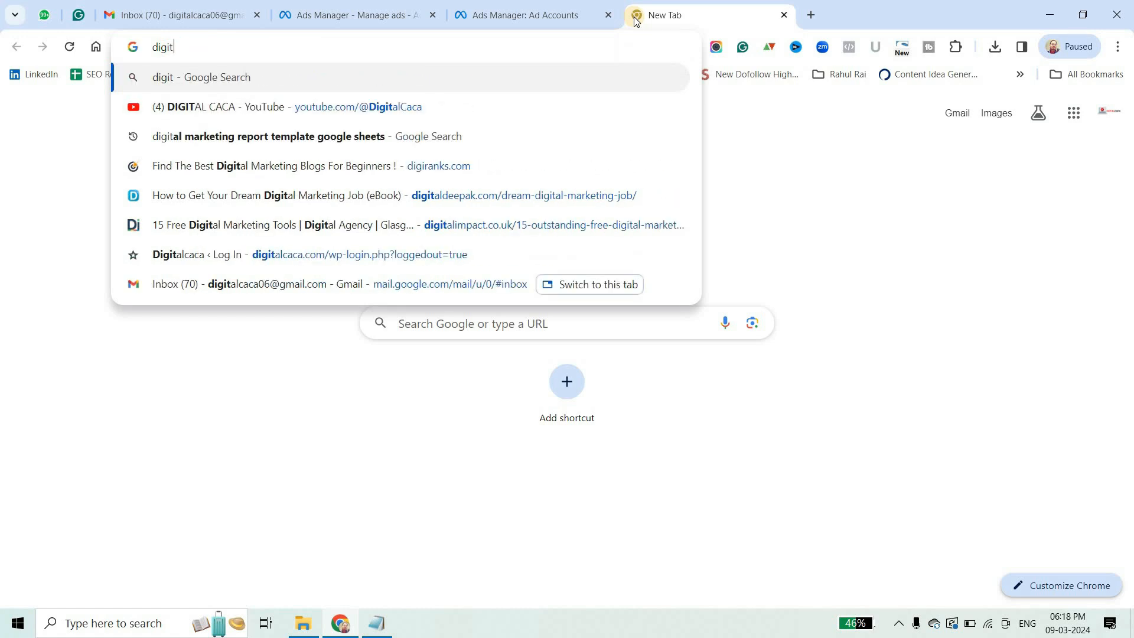
key("BackSpace")
key("BackSpace")
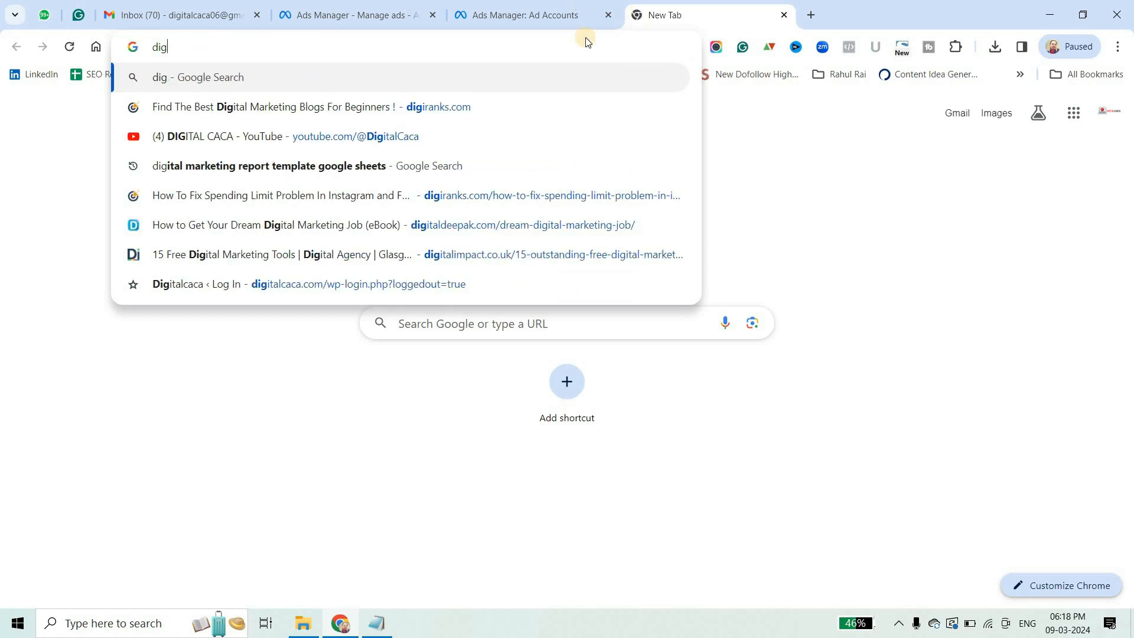
left_click(530, 102)
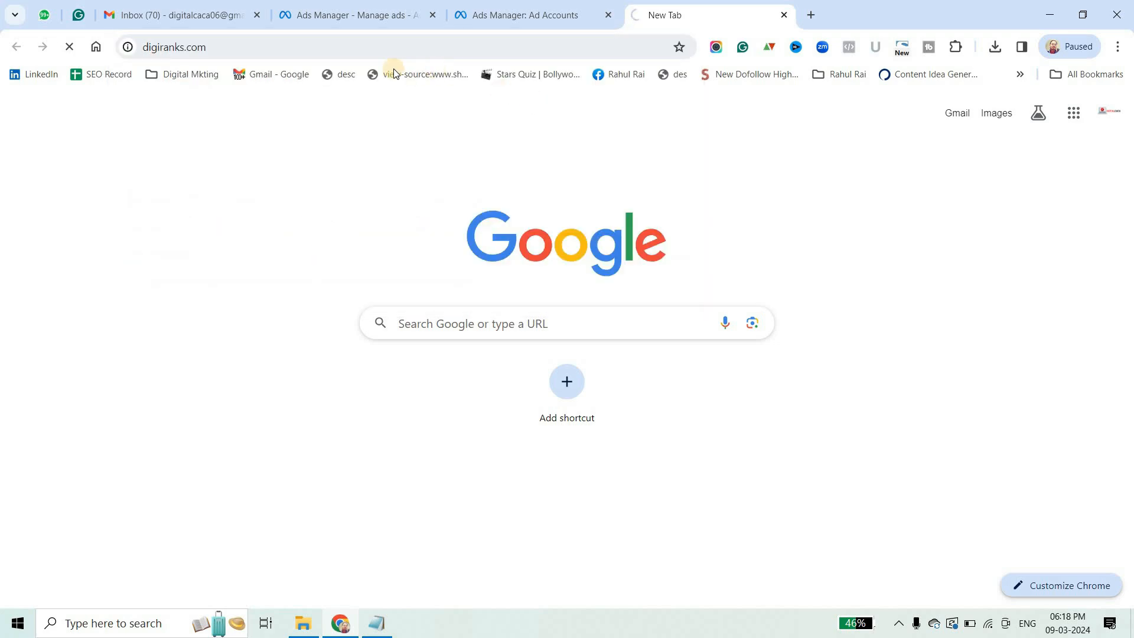
left_click(279, 39)
key("ctrl+c")
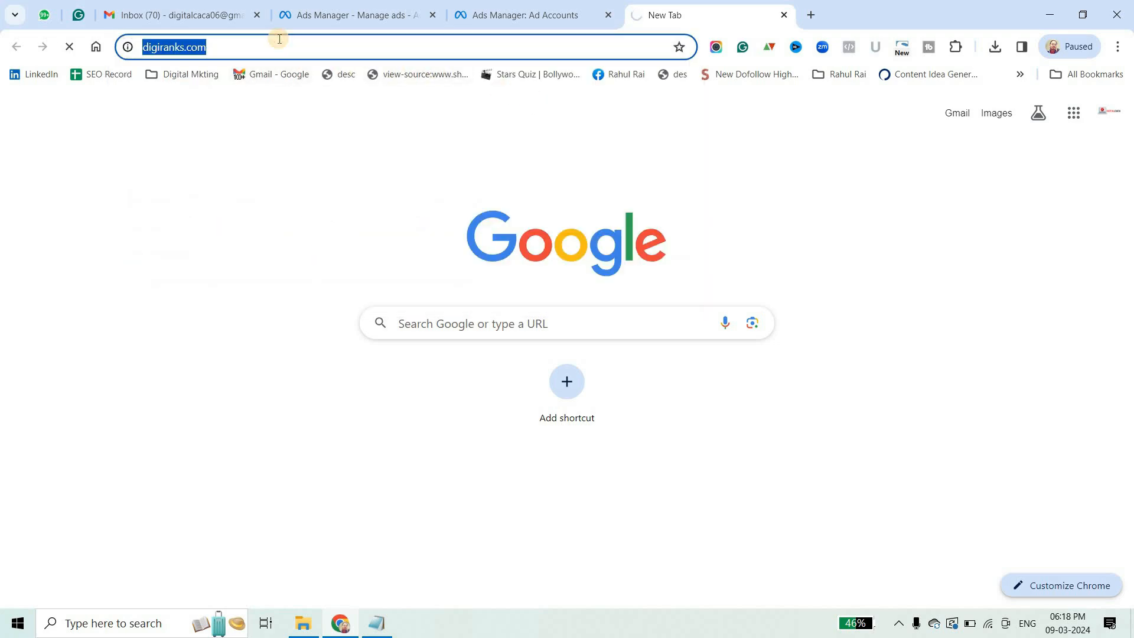
left_click(574, 10)
left_click(412, 11)
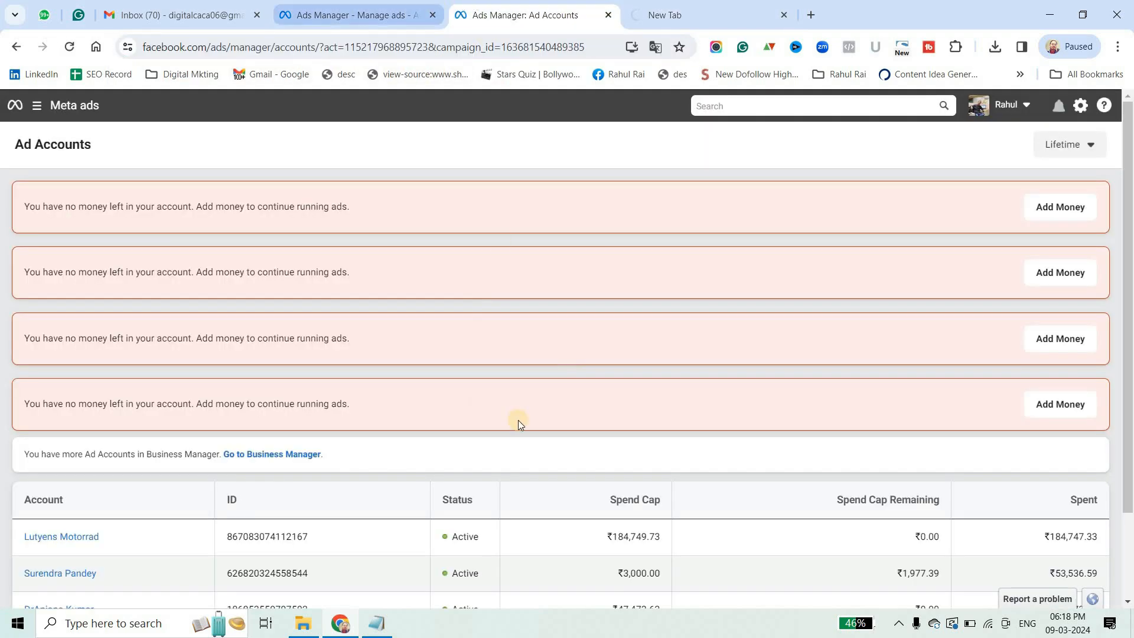
key("ctrl+v")
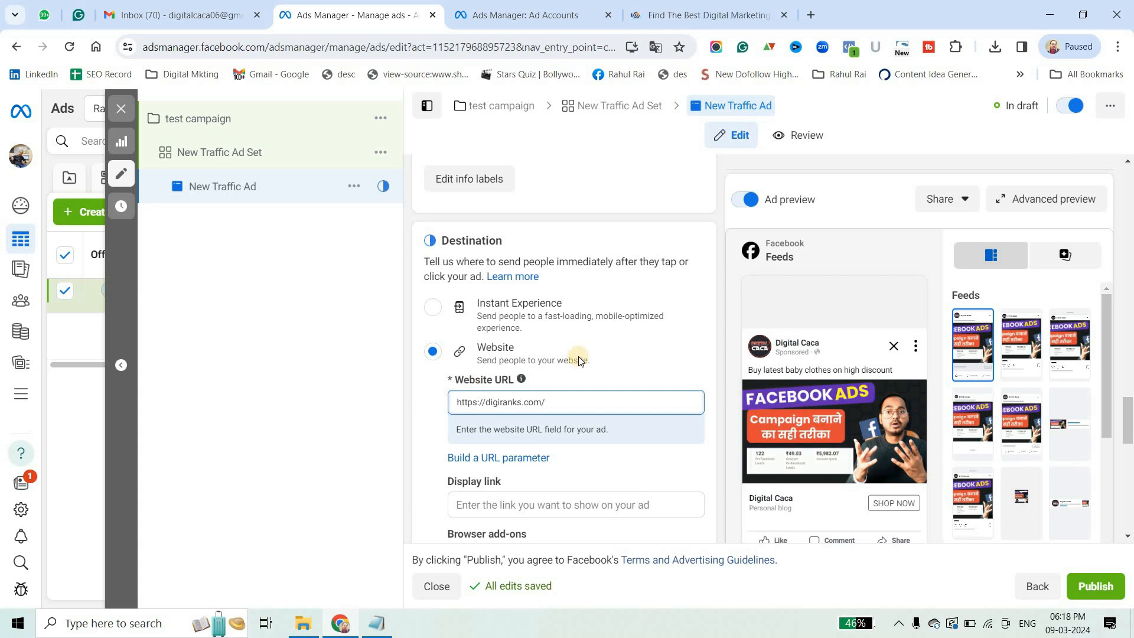
Step: Review the ad's browser add-ons, languages and tracking settings, and publish the campaign with its ad set and ad
scroll(561, 295, "down", 3)
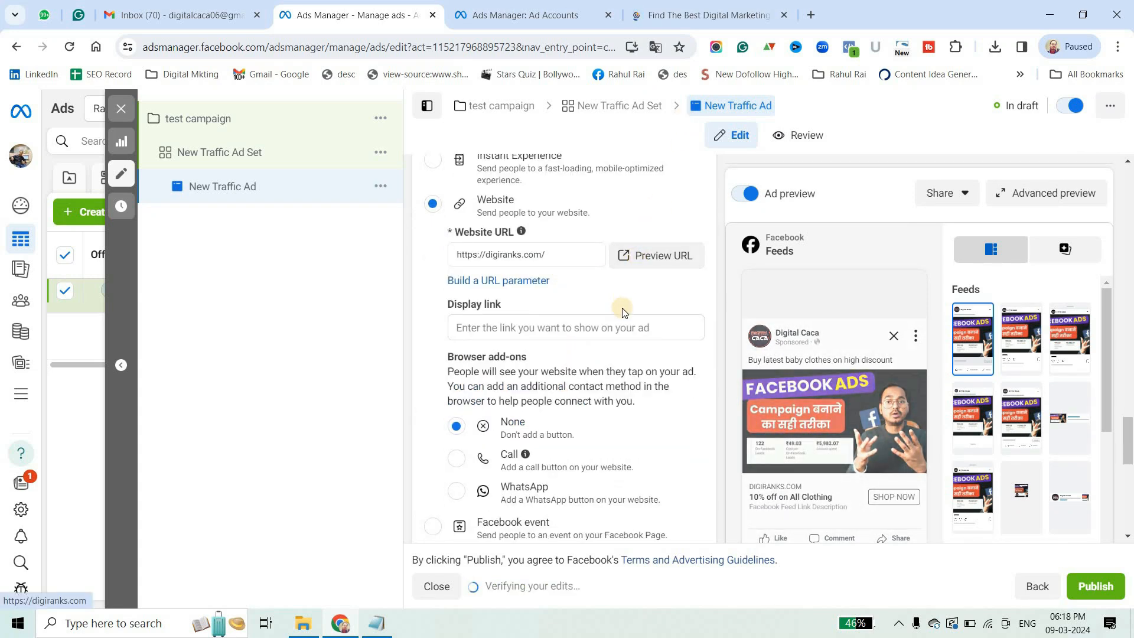
scroll(616, 310, "down", 4)
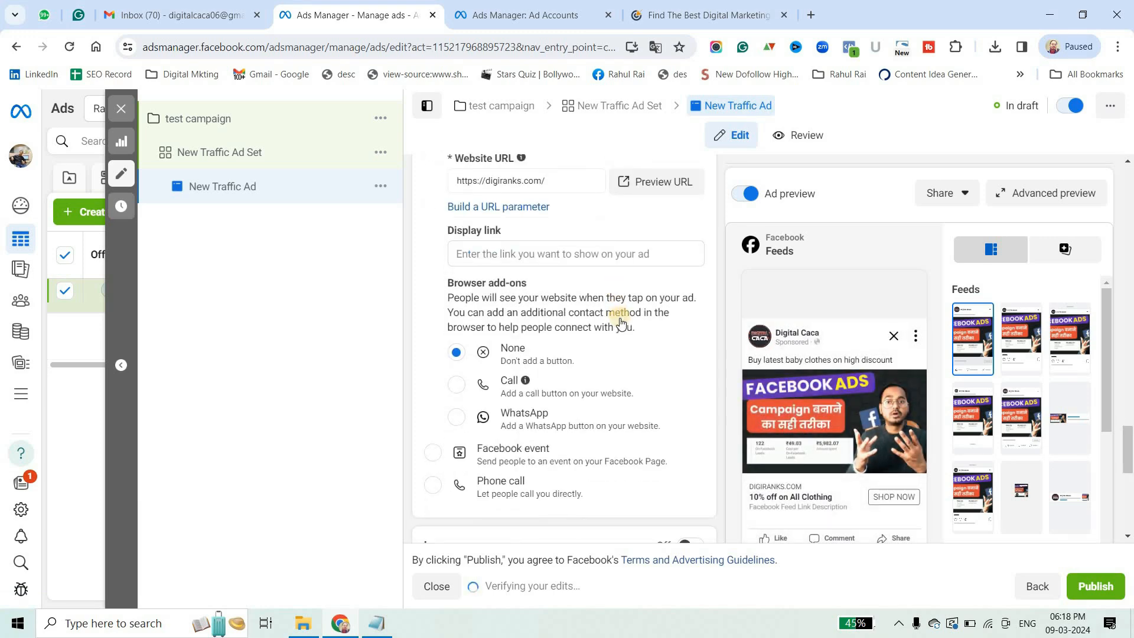
scroll(615, 313, "down", 3)
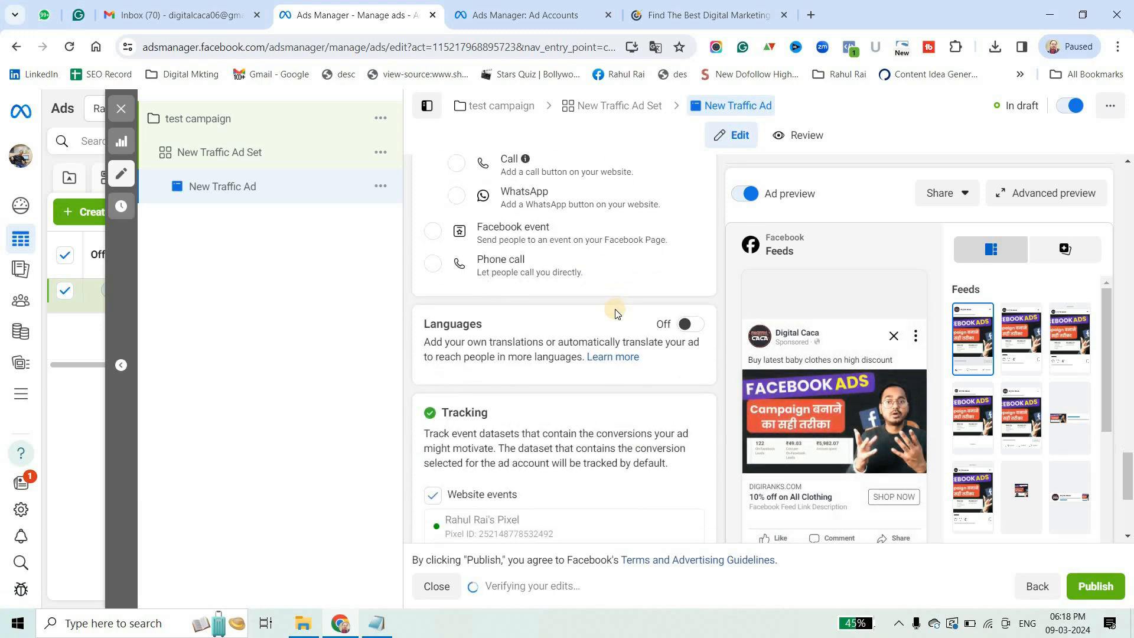
scroll(616, 312, "down", 2)
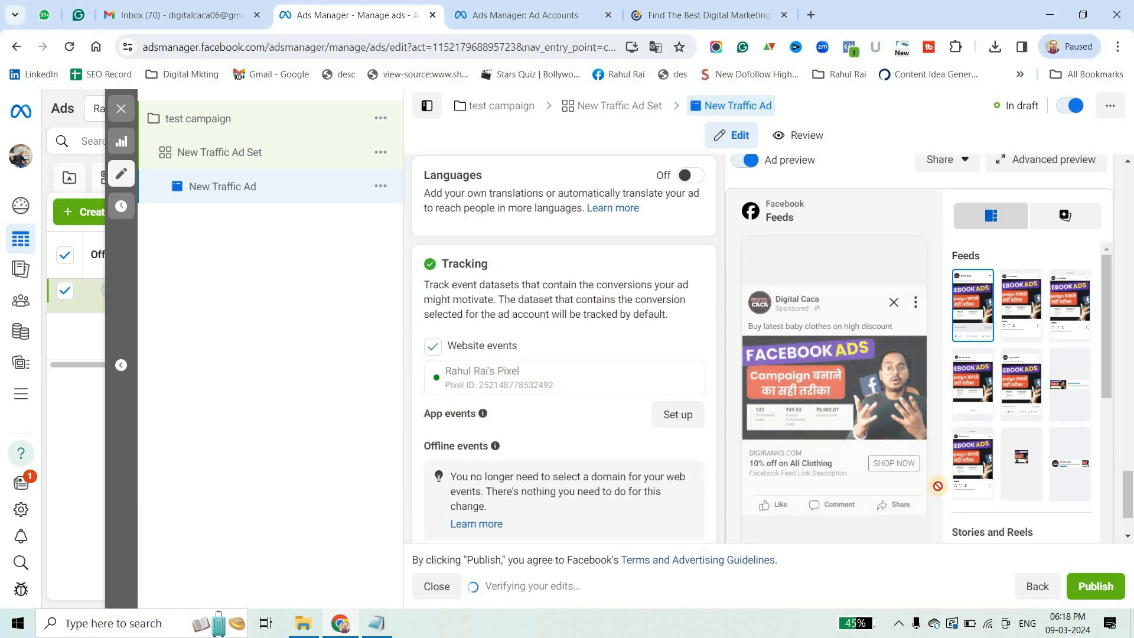
scroll(918, 512, "down", 2)
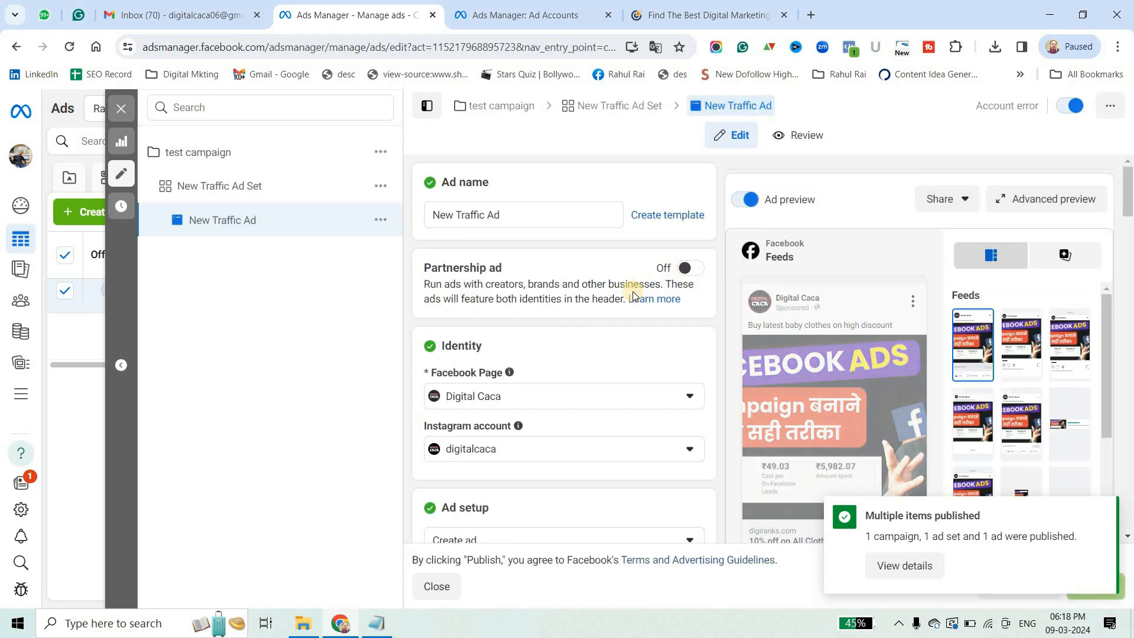
Step: Check the publishing status details of the test campaign and close the ad editor to return to the campaign list
left_click(919, 568)
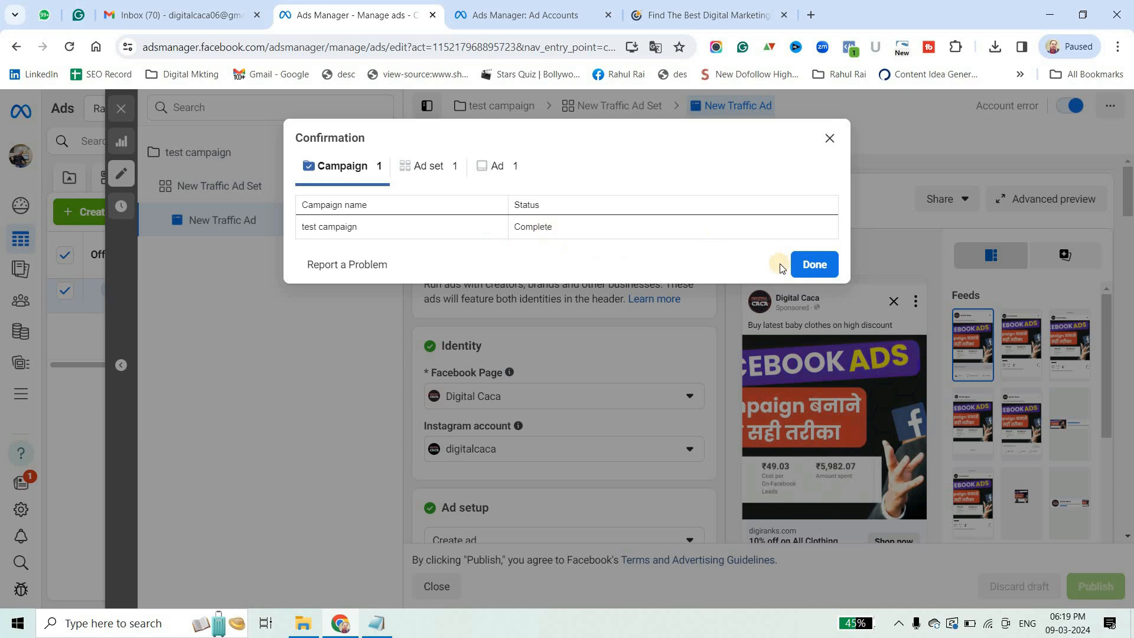
left_click(806, 263)
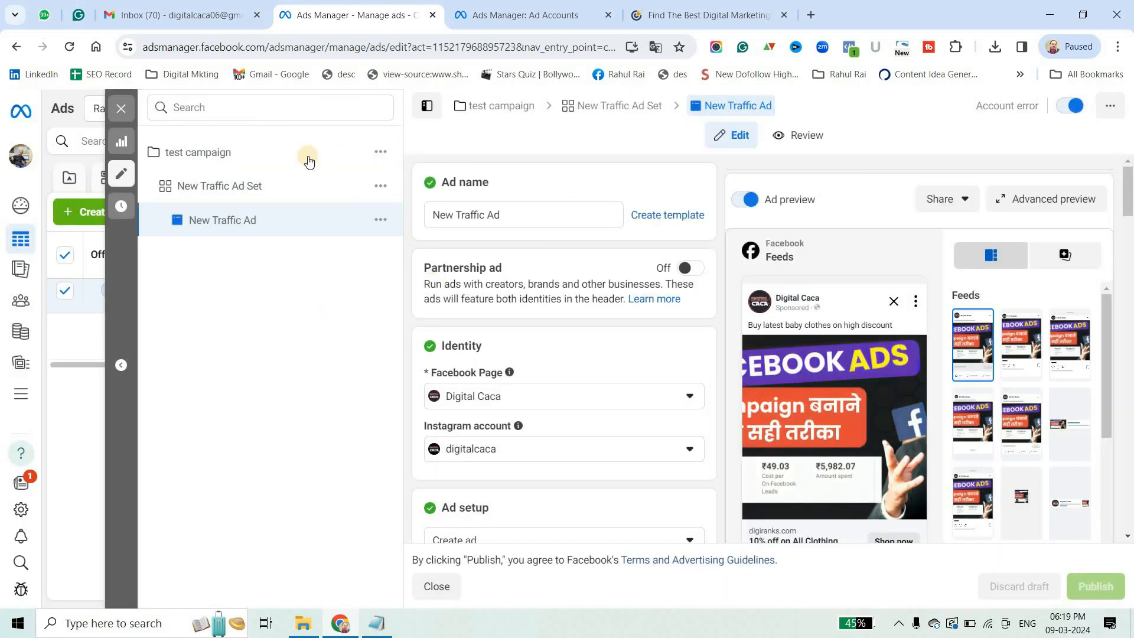
left_click(130, 108)
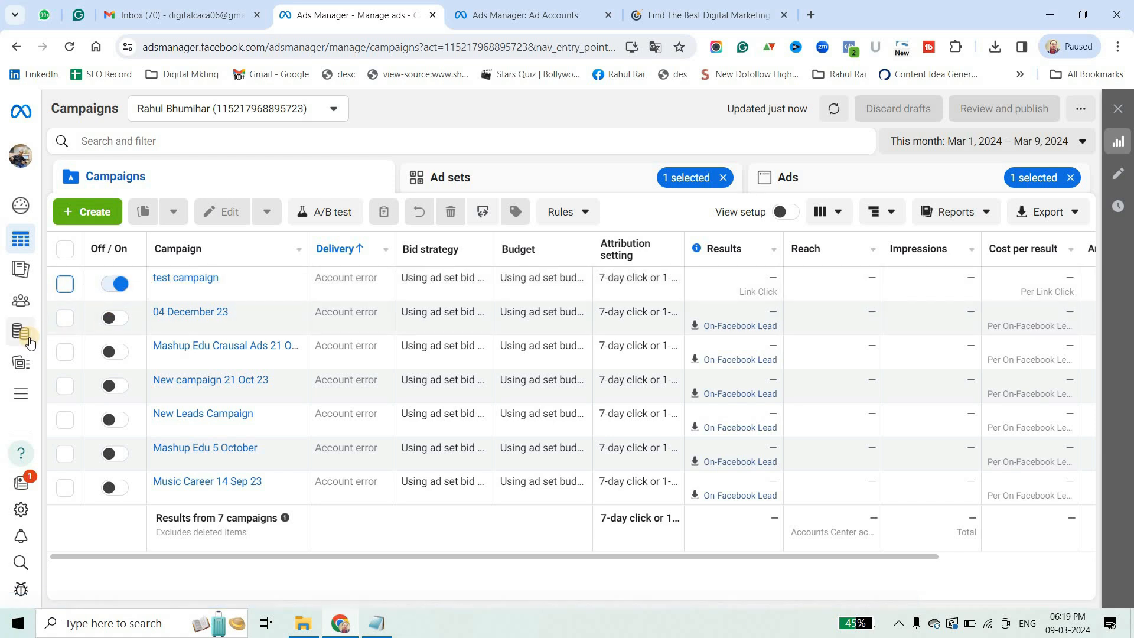
Step: Open the ad account's Billing & payments and examine the amount and payment method options for adding funds, leaving without paying
mouse_move(33, 335)
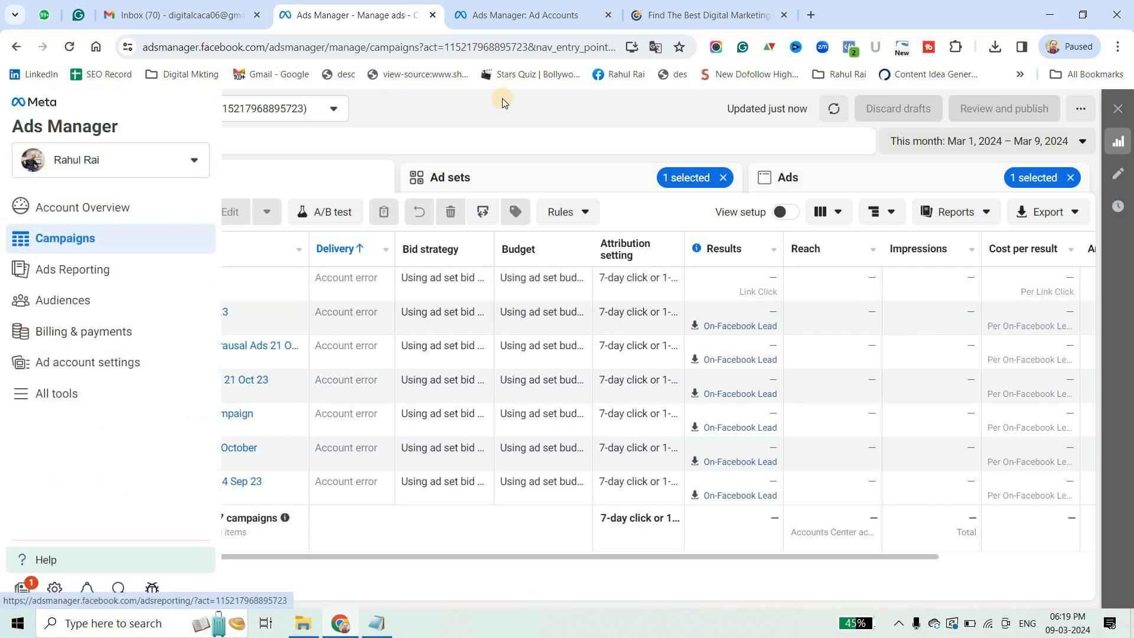
left_click(73, 332)
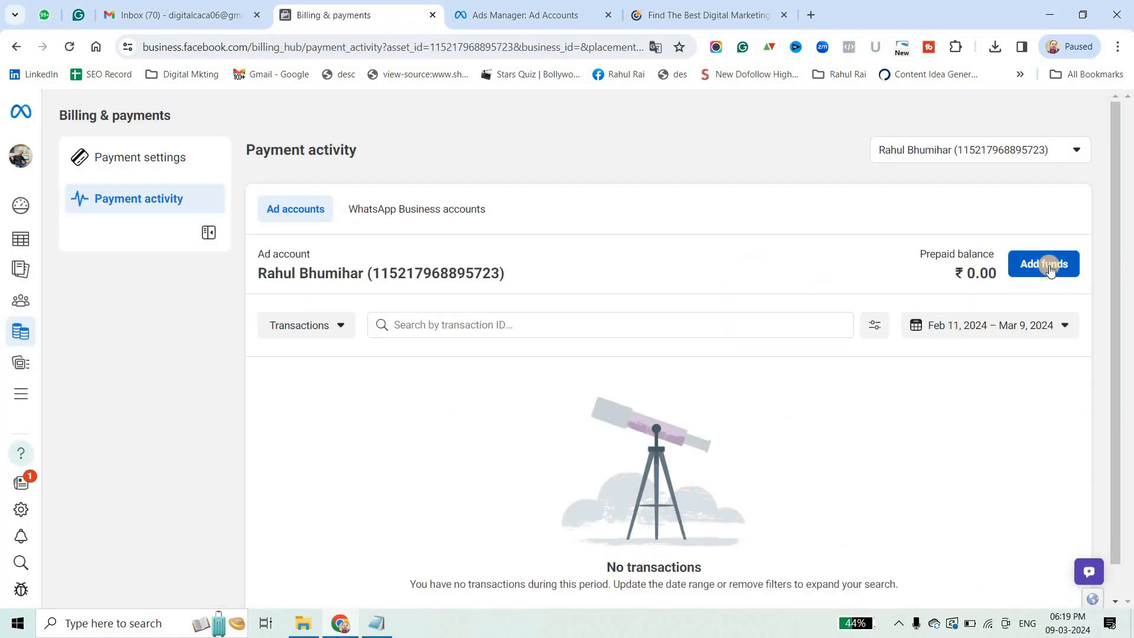
left_click(1050, 265)
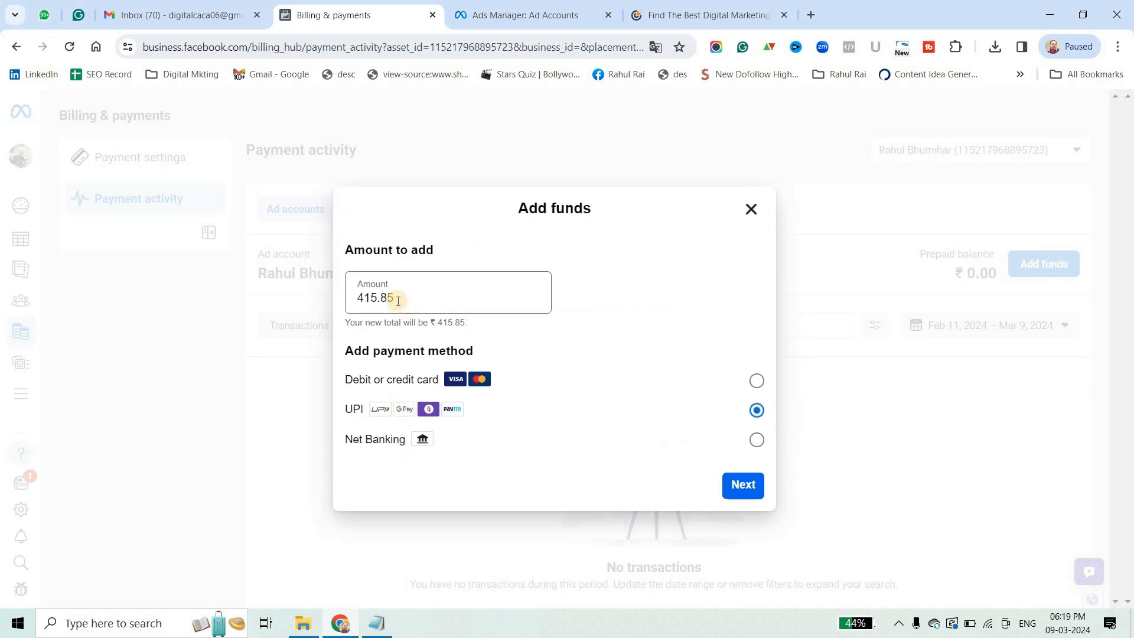
left_click_drag(374, 298, 351, 298)
key("BackSpace")
type("500")
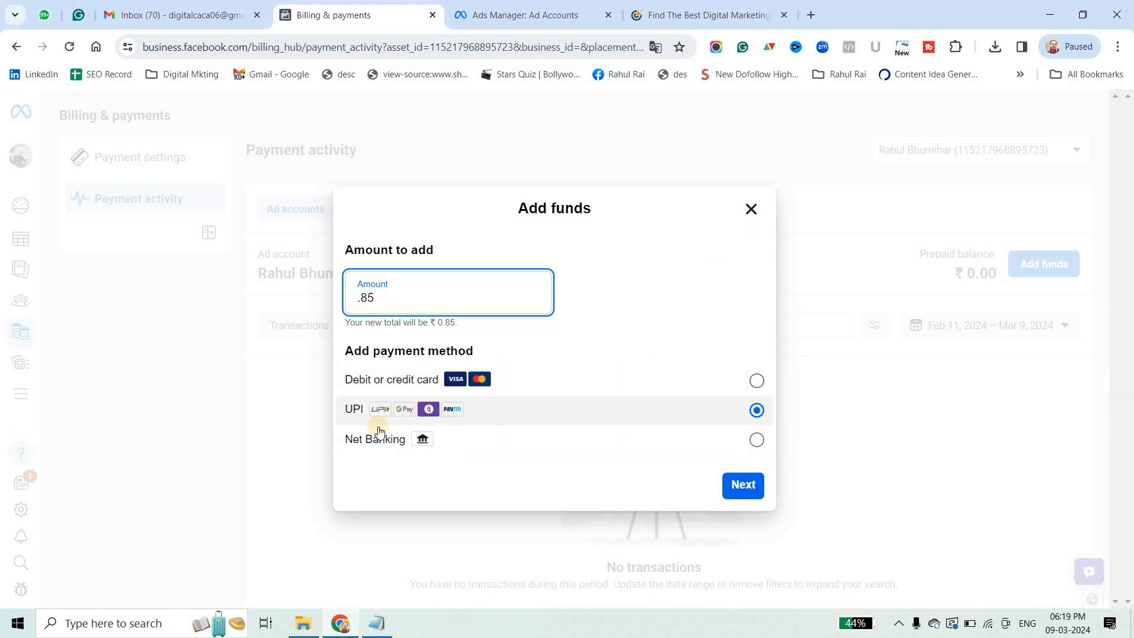
left_click(750, 209)
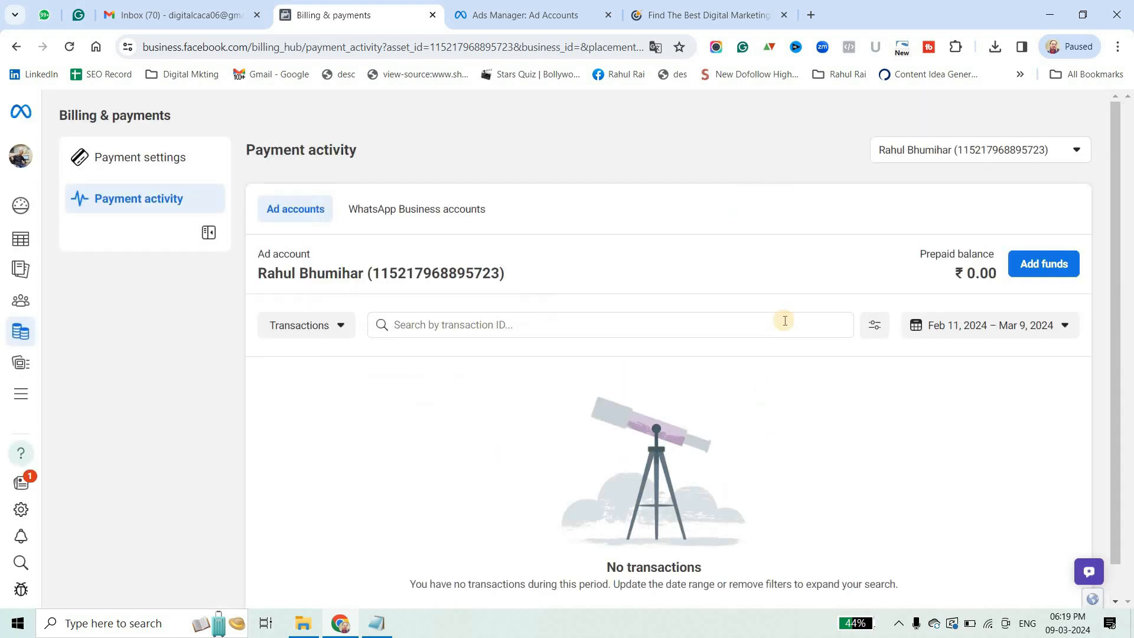